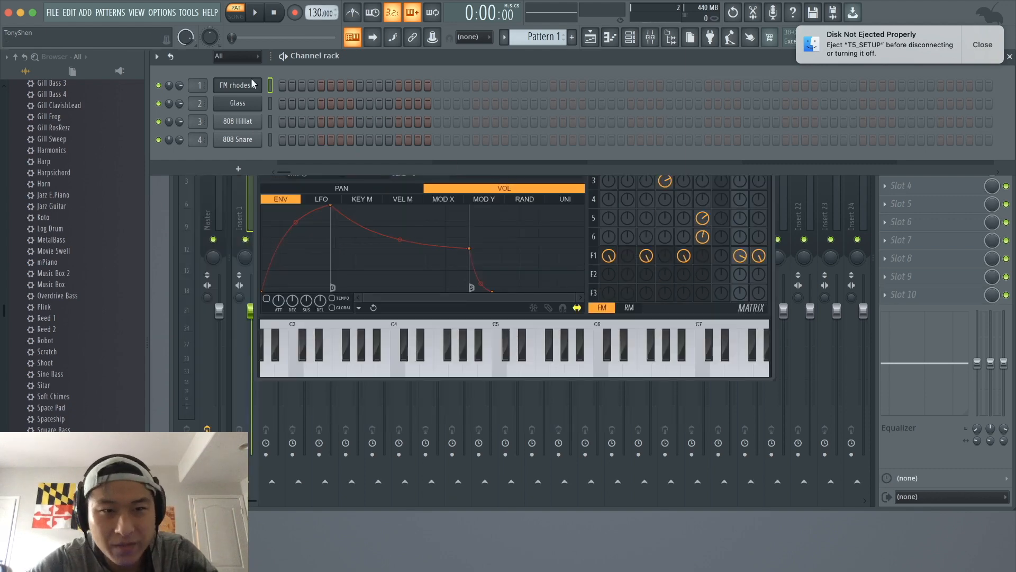
click(247, 85)
click(248, 85)
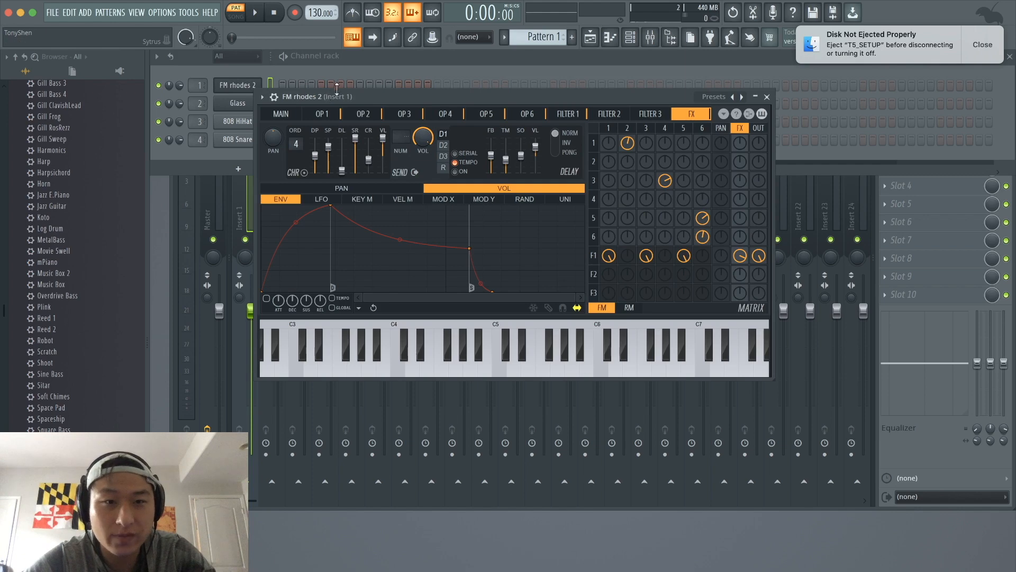
click(245, 88)
right_click(245, 89)
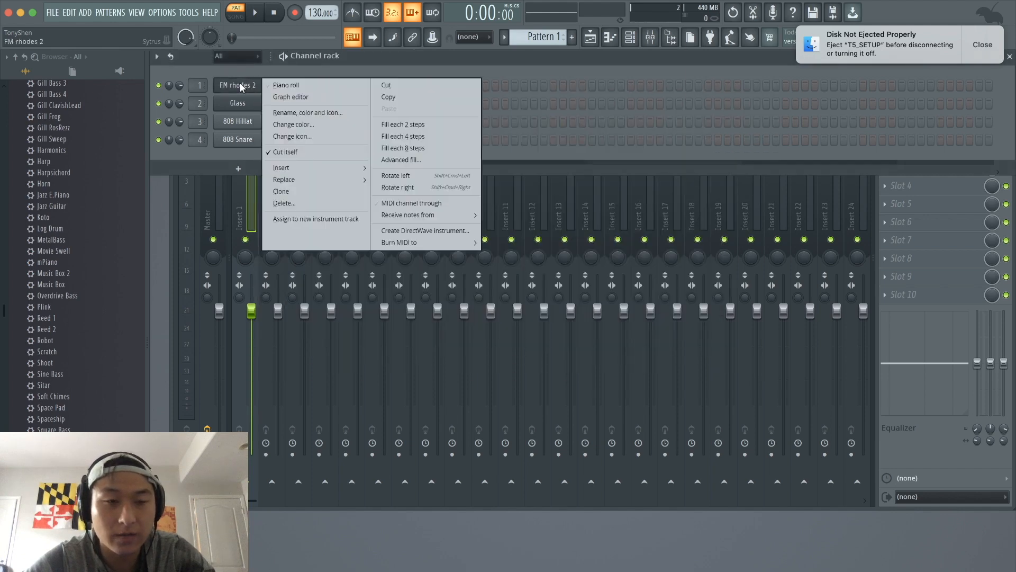
click(318, 180)
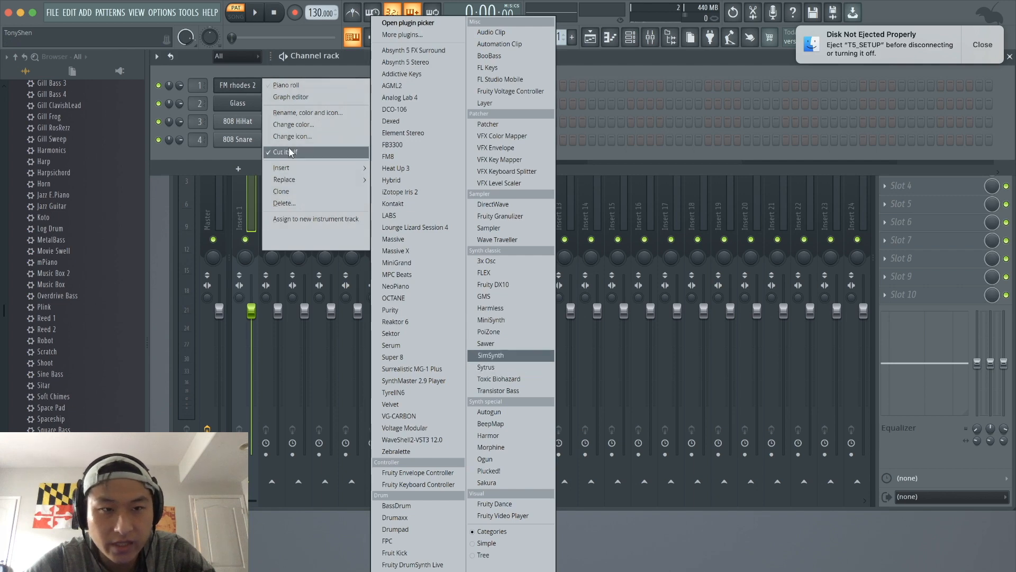
Load the FM rhodes 2 preset in the first channel's Sytrus instrument and close its window
click(237, 87)
click(237, 87)
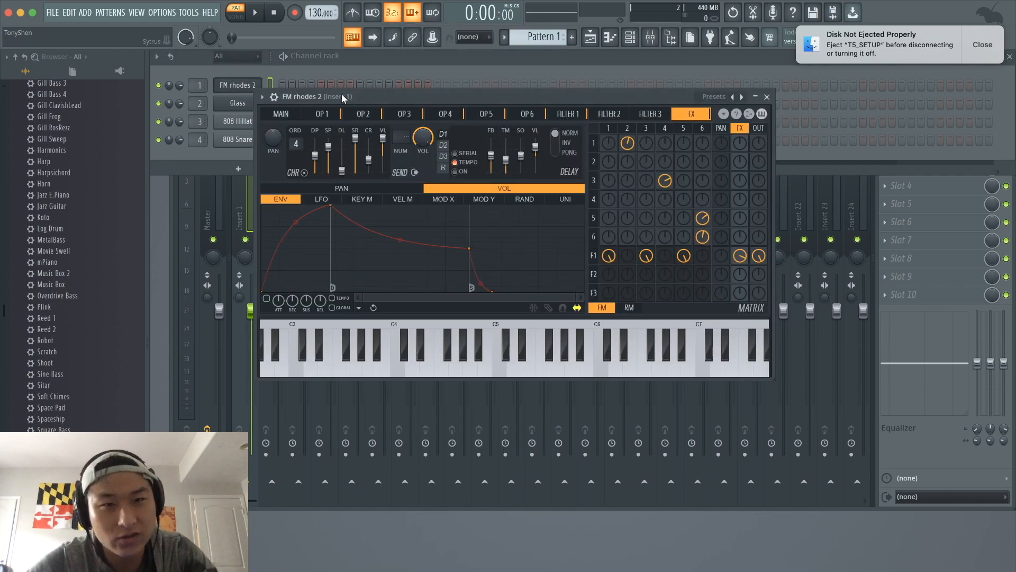
drag(341, 94, 294, 93)
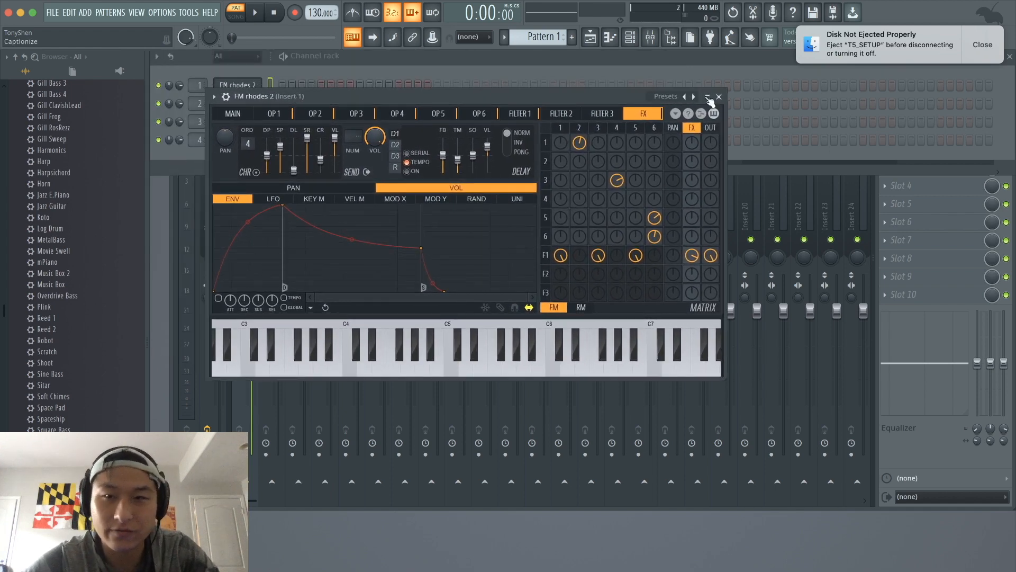
click(665, 97)
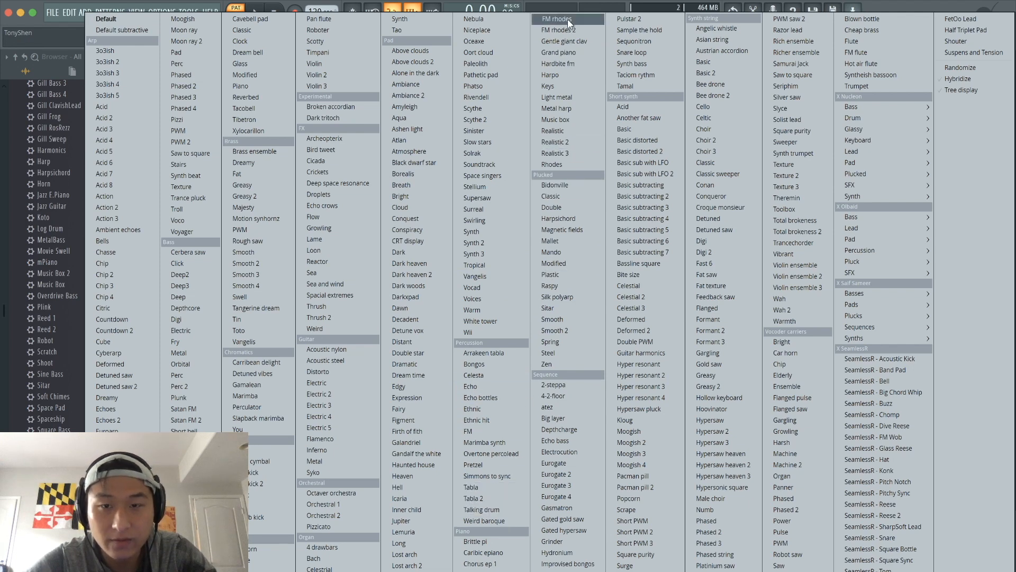
click(559, 30)
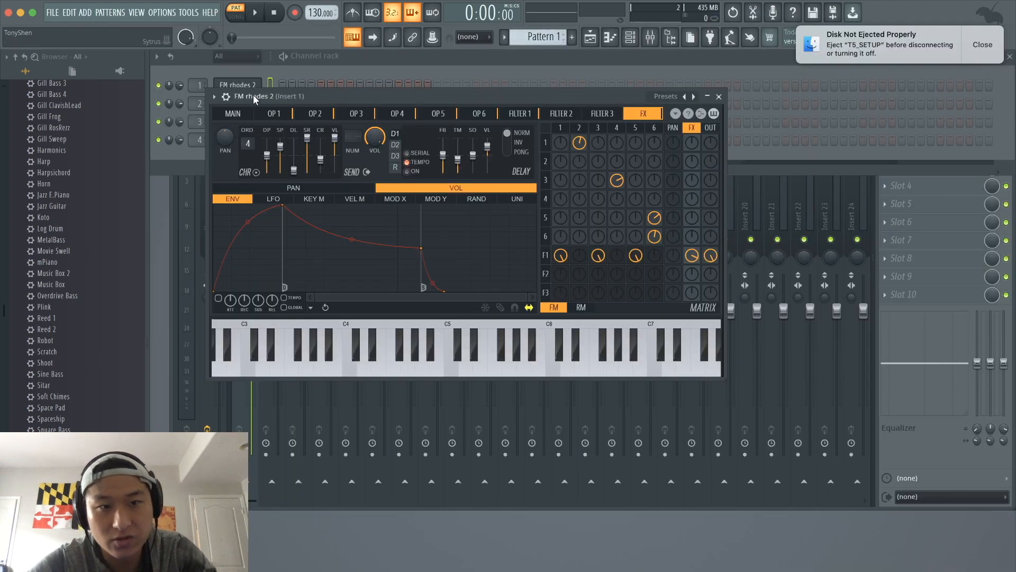
click(719, 97)
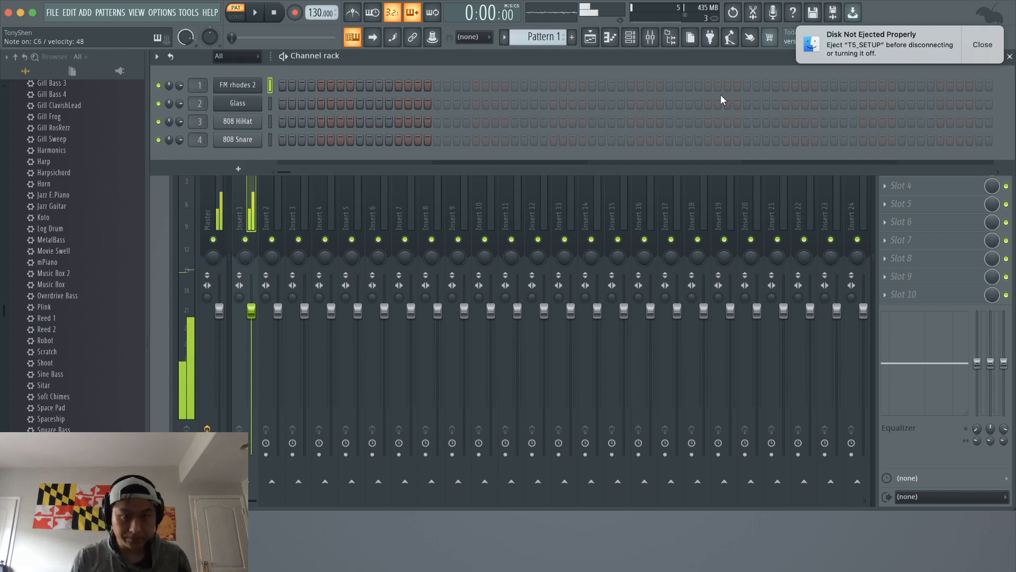
Set the project tempo to 85 BPM, then enable the metronome and play it back to hear the speed
drag(307, 4, 307, 74)
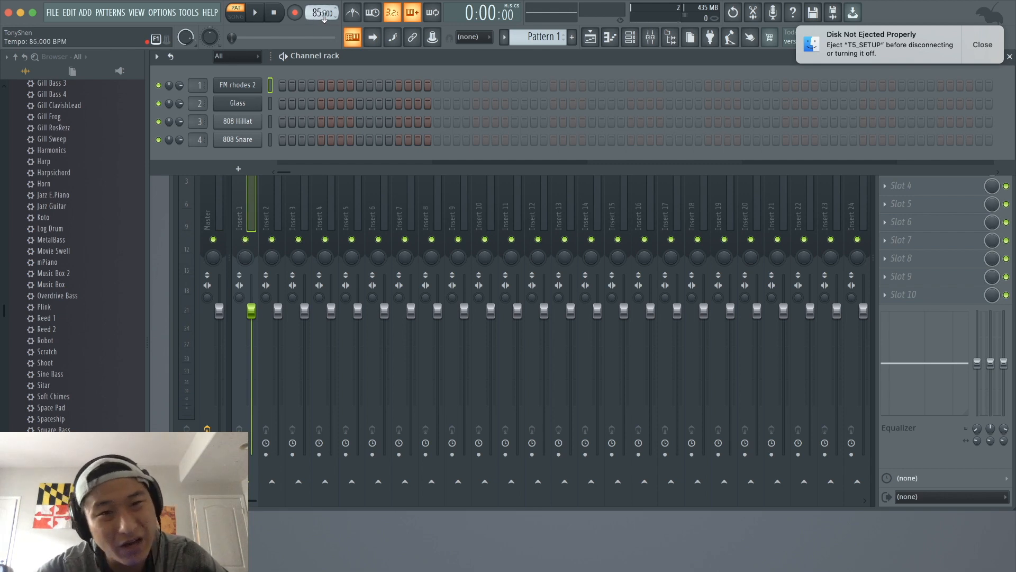
click(353, 12)
key(space)
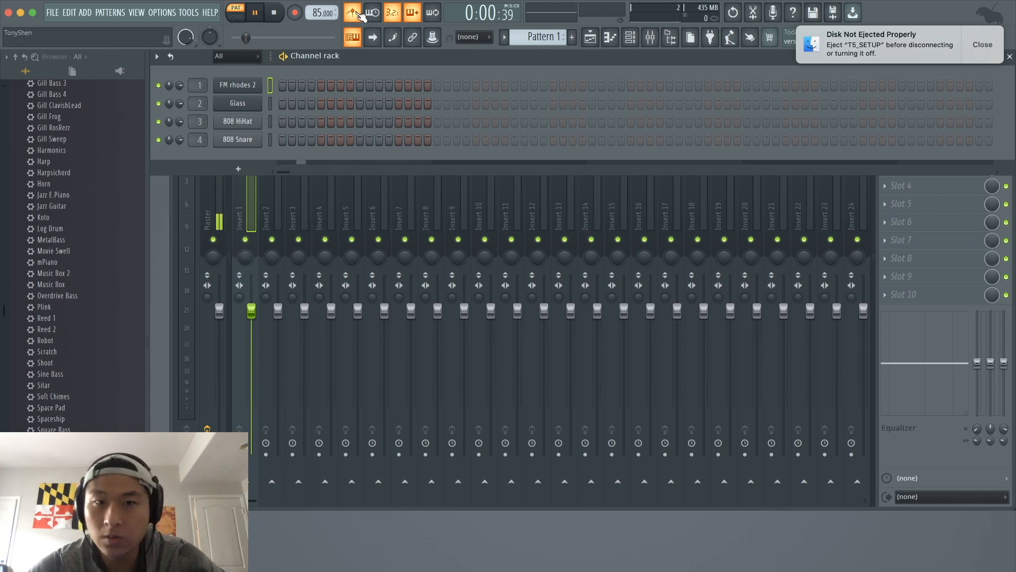
key(space)
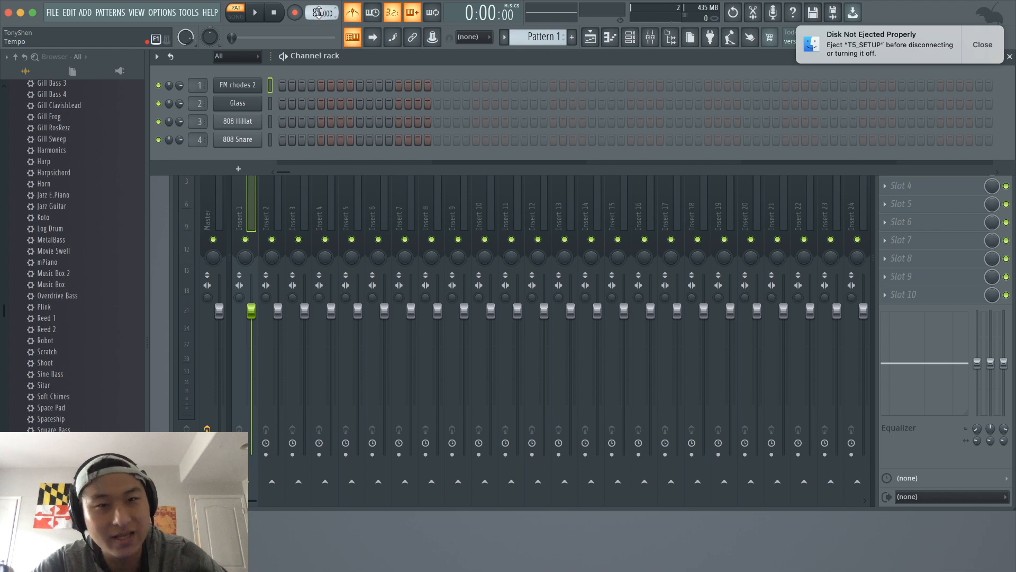
Hide the channel rack and open the piano roll for the FM rhodes 2 channel
click(634, 41)
click(633, 41)
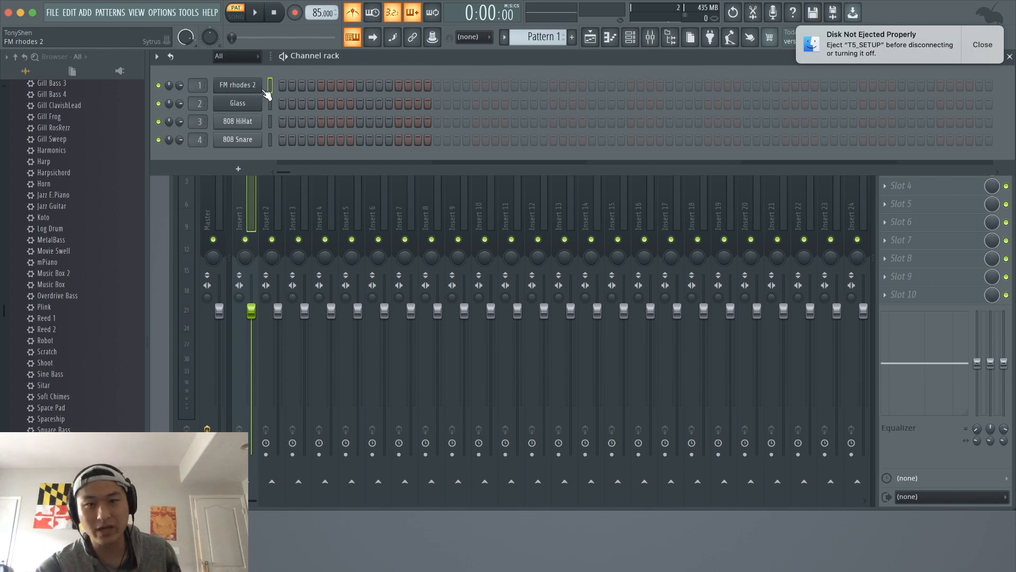
click(630, 37)
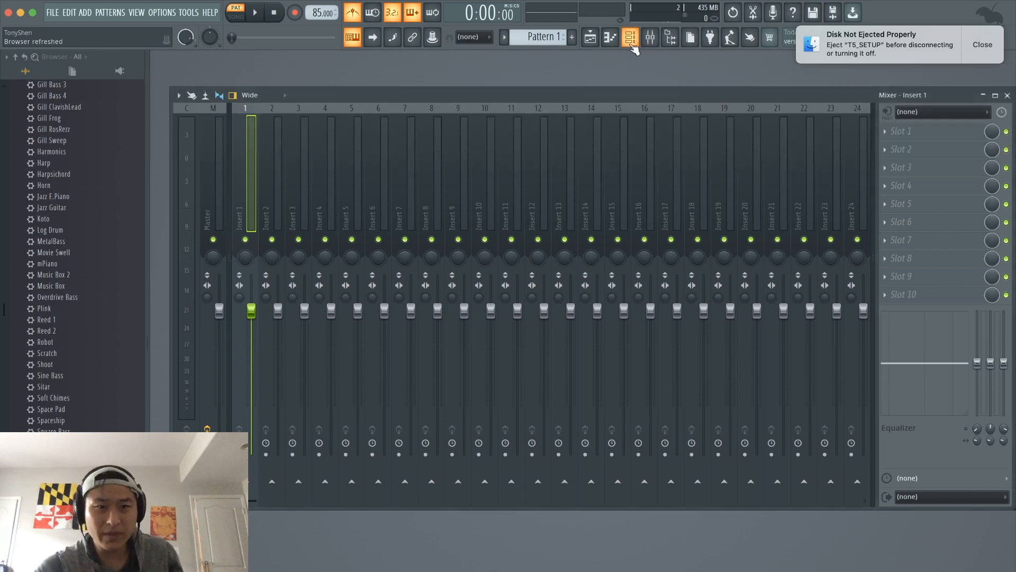
click(610, 38)
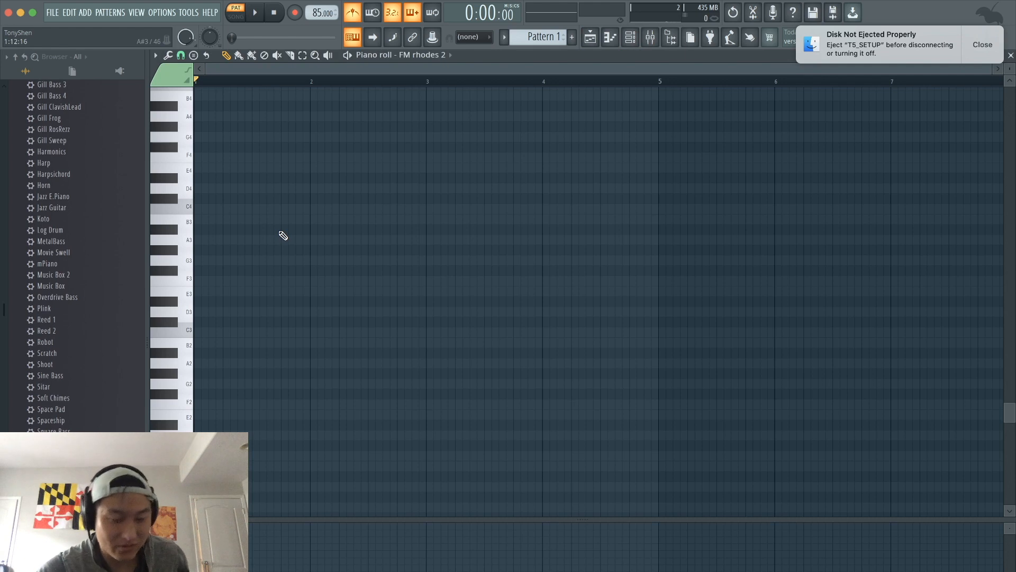
Add an E5 note at the start of bar 1, extend it to half a bar, and play it back
scroll(283, 236, down, 5)
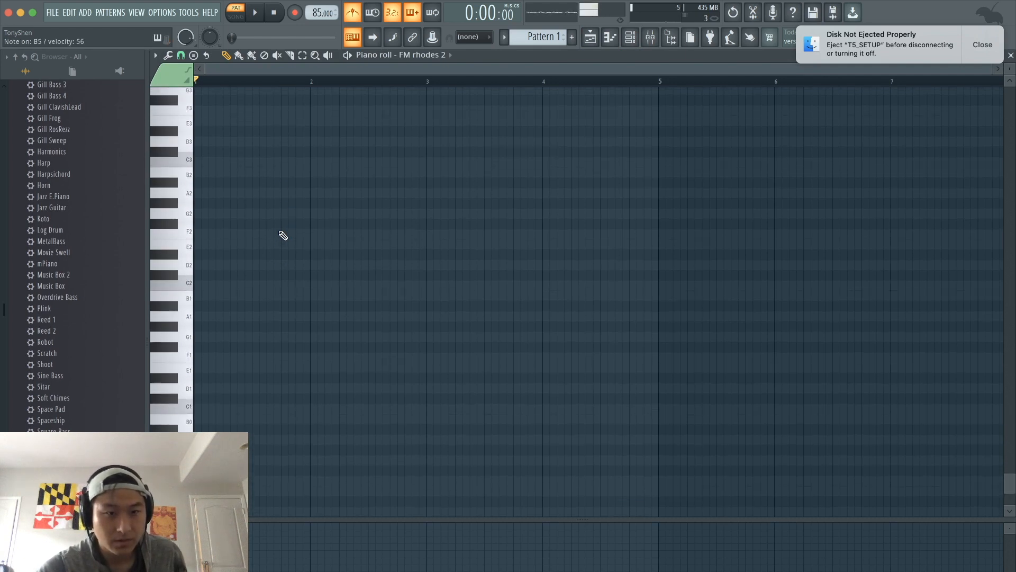
scroll(283, 235, up, 12)
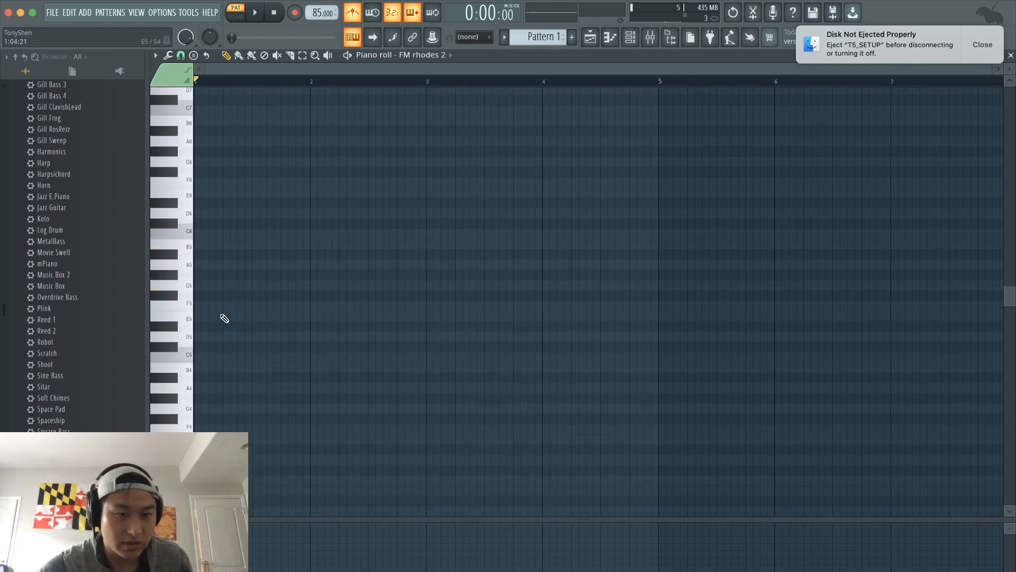
click(201, 317)
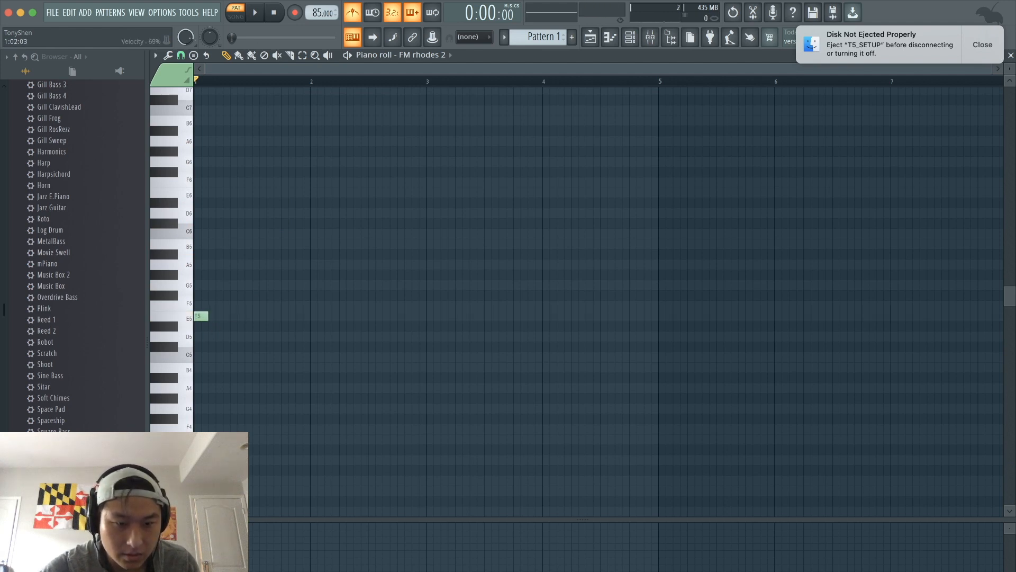
drag(209, 316, 252, 316)
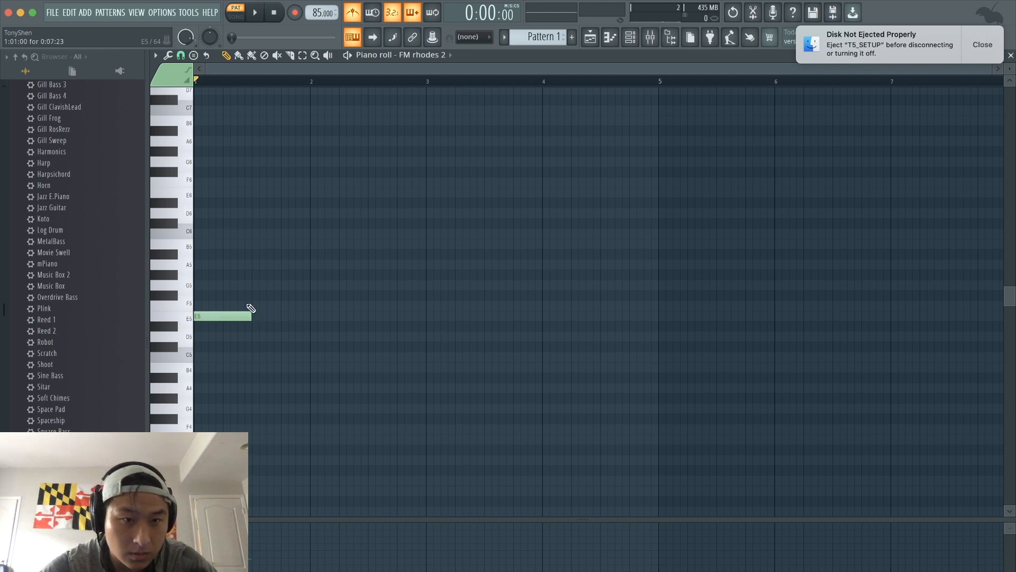
click(181, 55)
click(196, 172)
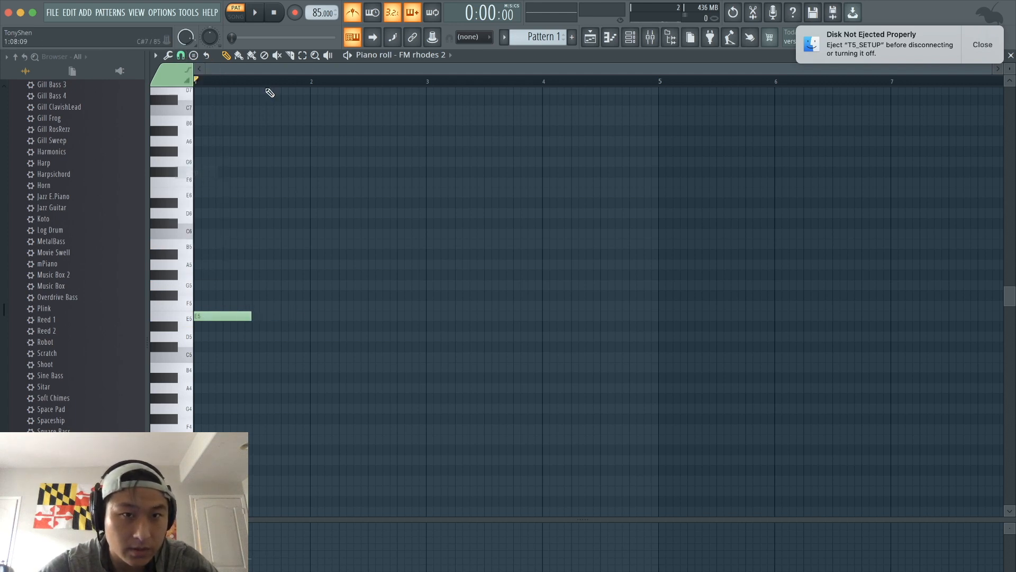
key(space)
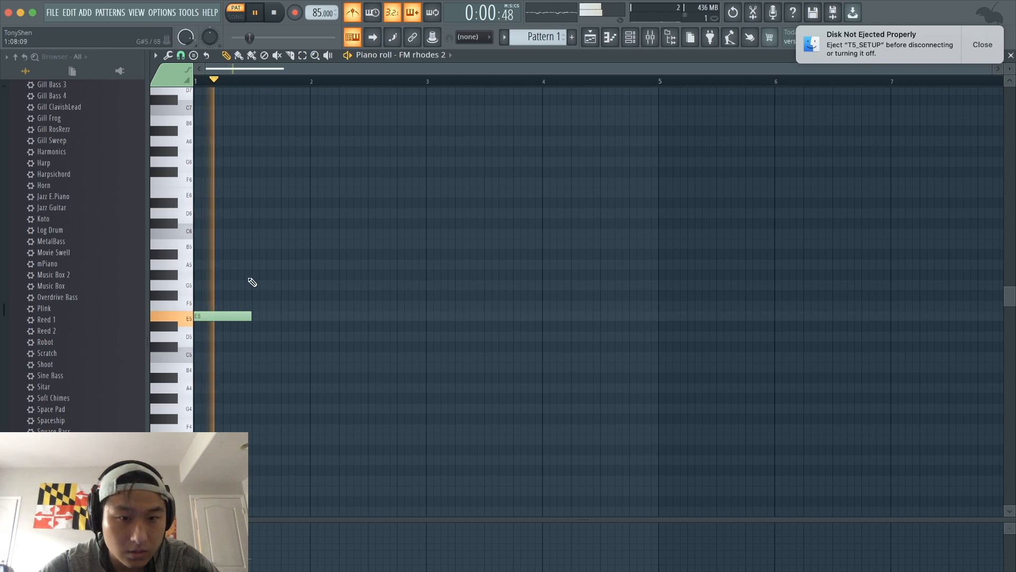
scroll(249, 279, up, 5)
key(space)
Stack half-bar G5 and B5 notes above the E5 at the start of bar 1 and audition the chord
scroll(249, 279, down, 2)
super+drag(249, 279, 253, 372)
scroll(253, 372, down, 2)
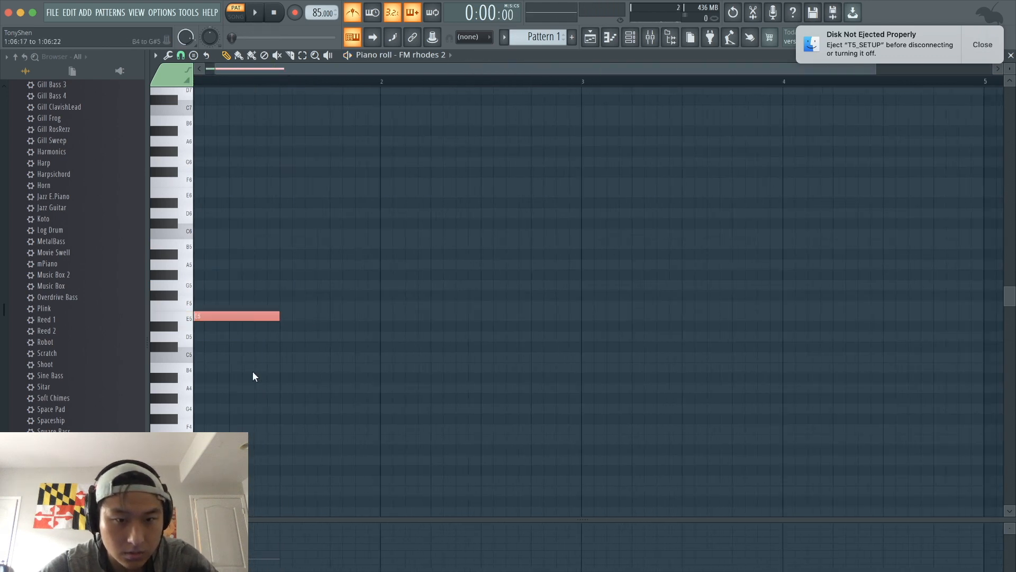
super+click(252, 371)
mouse_move(211, 273)
mouse_down()
mouse_move(163, 251)
mouse_move(163, 283)
mouse_up()
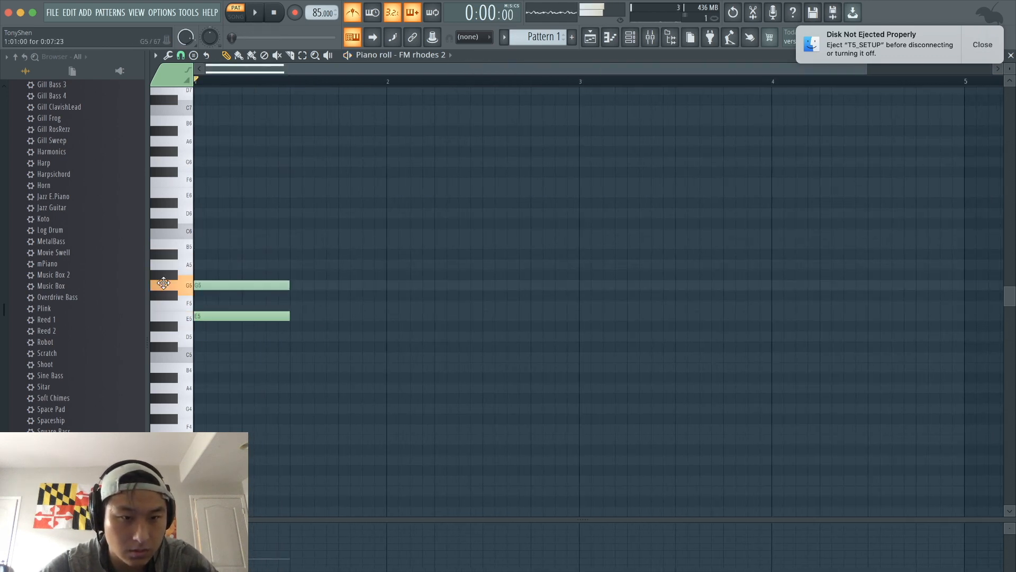
drag(215, 231, 188, 253)
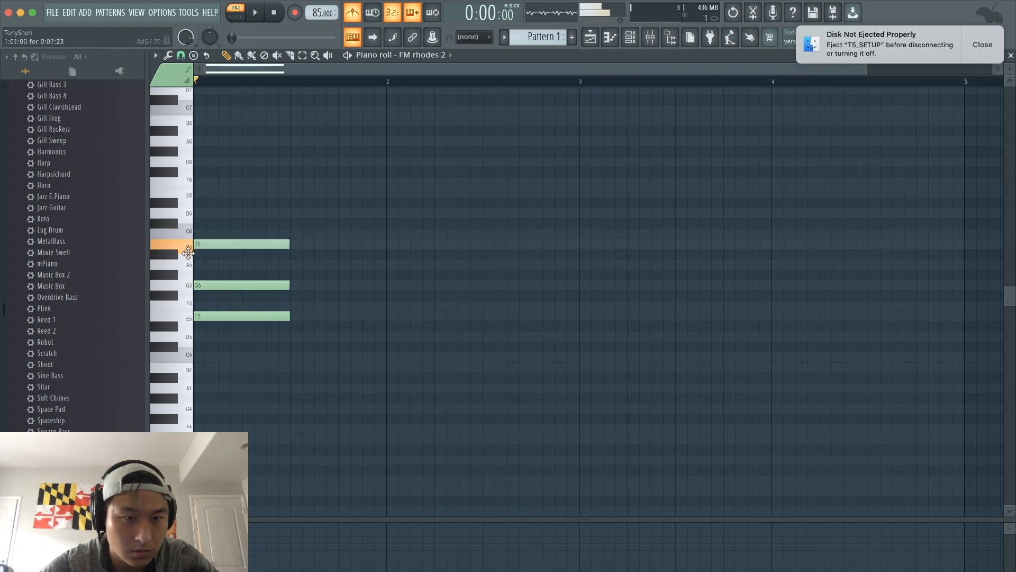
key(space)
key(space)
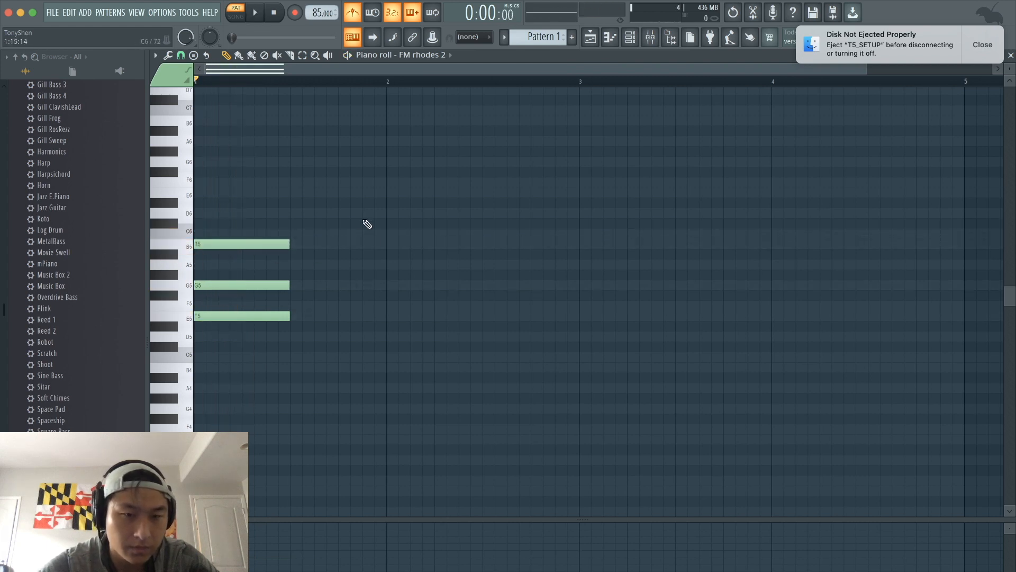
key(space)
key(space)
Add a second half-bar chord of E5, A5 and C6 in the second half of bar 1 and play the progression
click(293, 315)
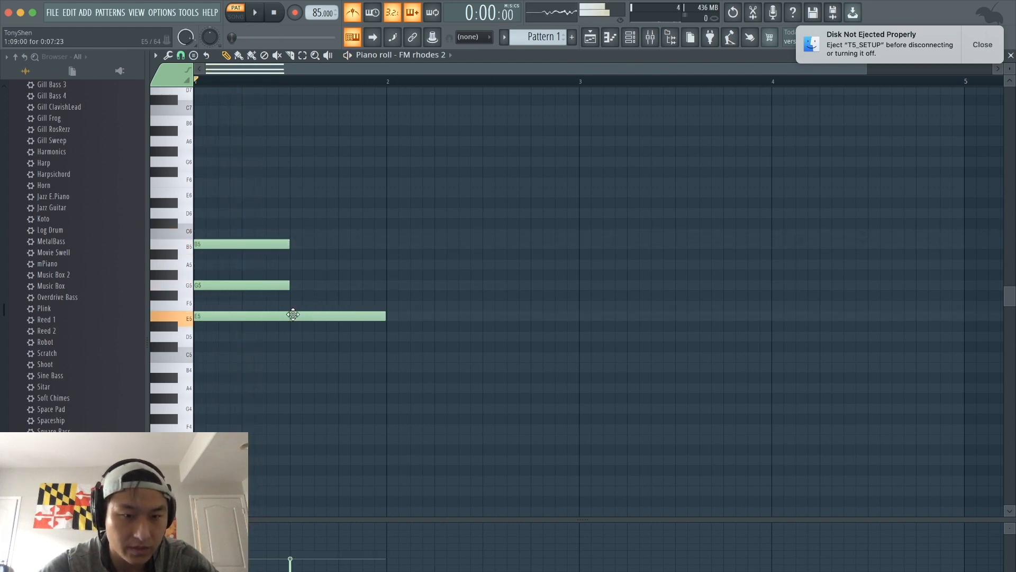
mouse_move(291, 276)
mouse_down()
mouse_move(291, 218)
mouse_move(291, 228)
mouse_up()
click(291, 261)
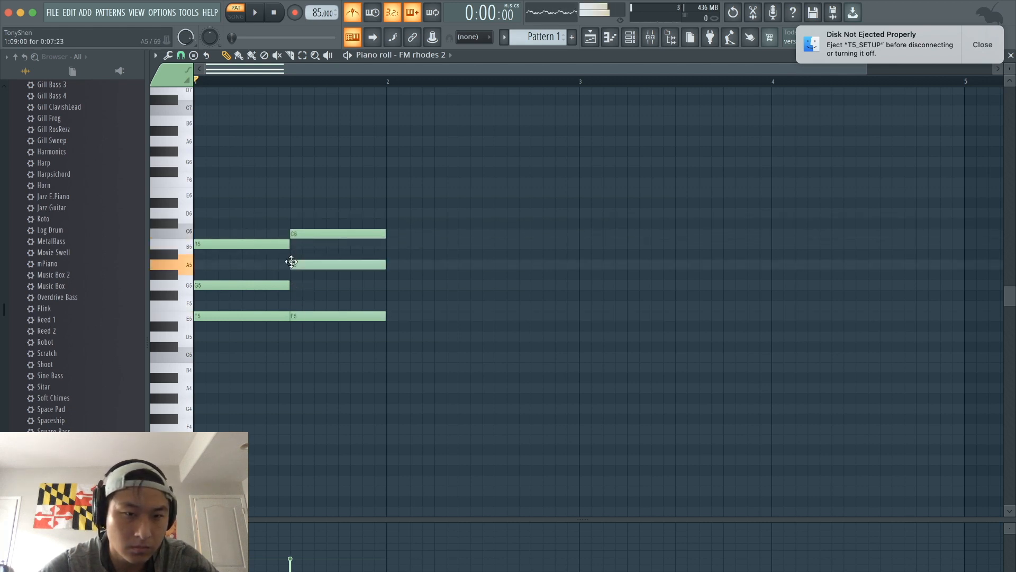
key(space)
scroll(328, 281, down, 1)
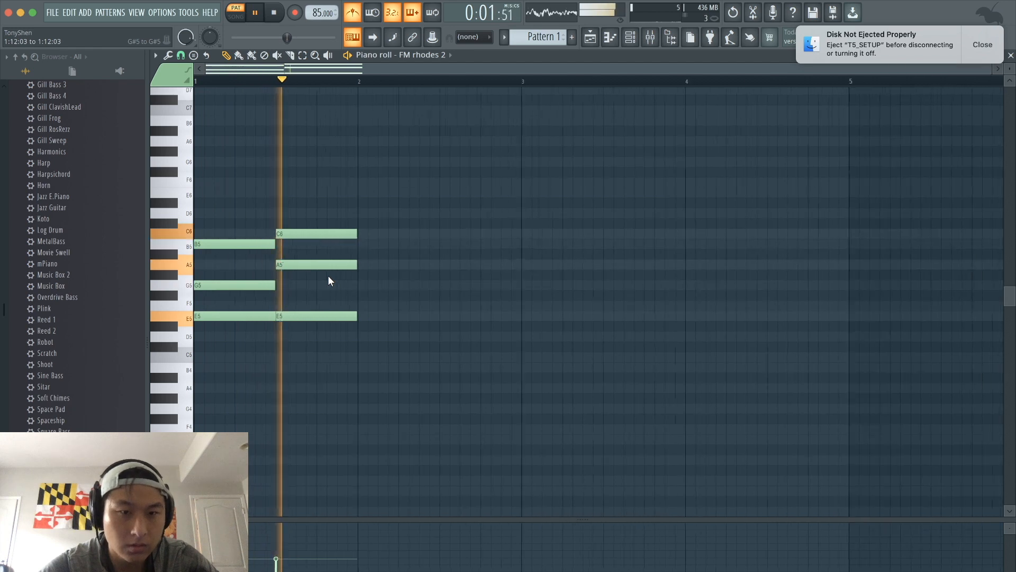
key(space)
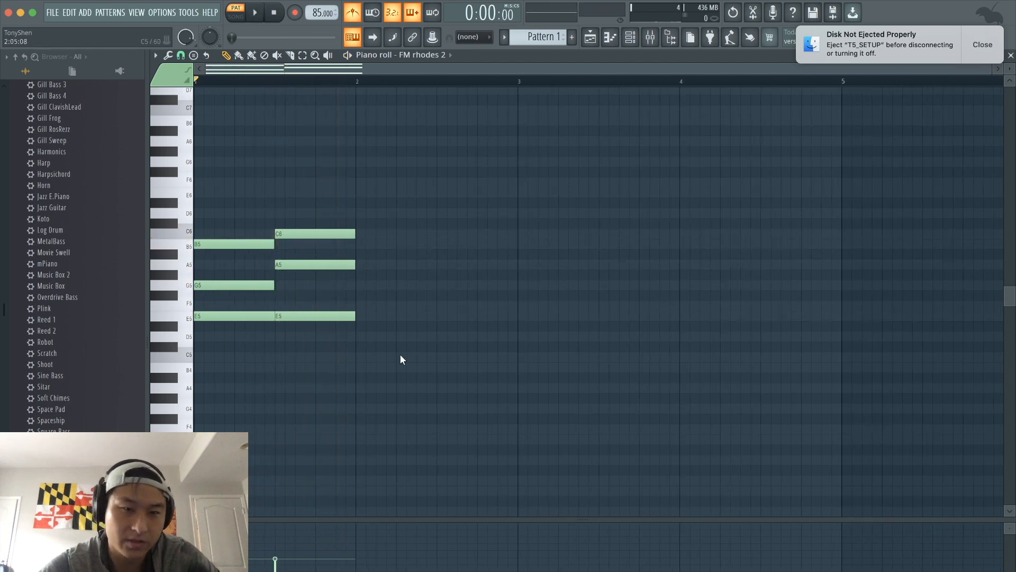
Duplicate both bar 1 chords into bar 2 and play the two-bar progression
drag(401, 368, 193, 169)
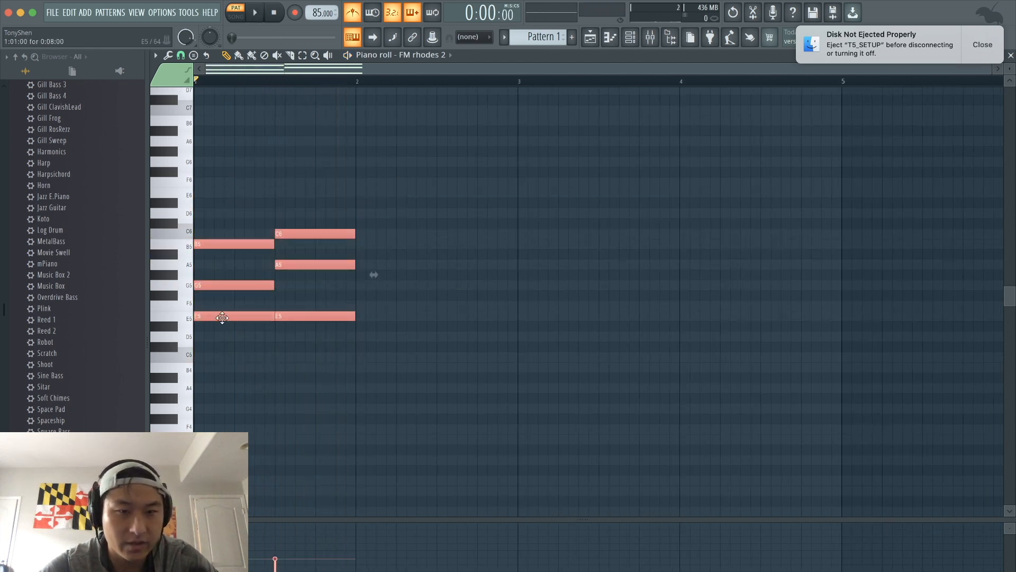
key(ctrl+b)
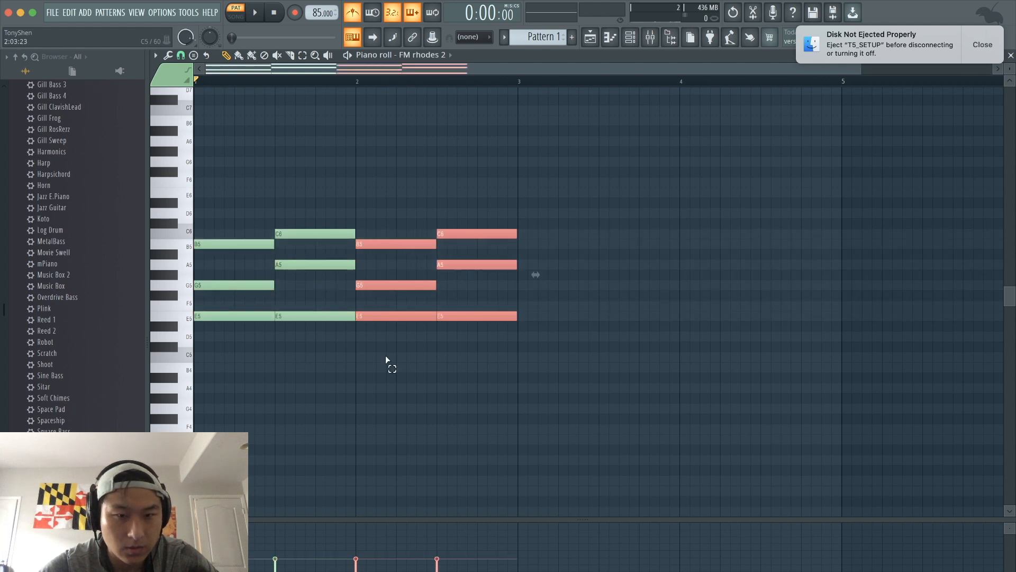
click(385, 355)
key(space)
scroll(501, 187, up, 2)
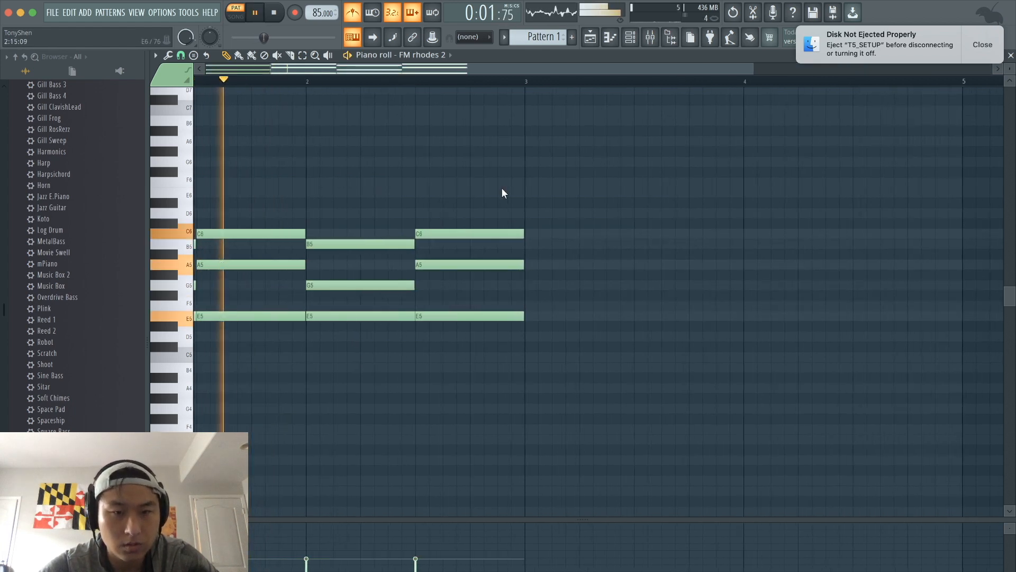
scroll(501, 188, down, 2)
scroll(501, 196, up, 2)
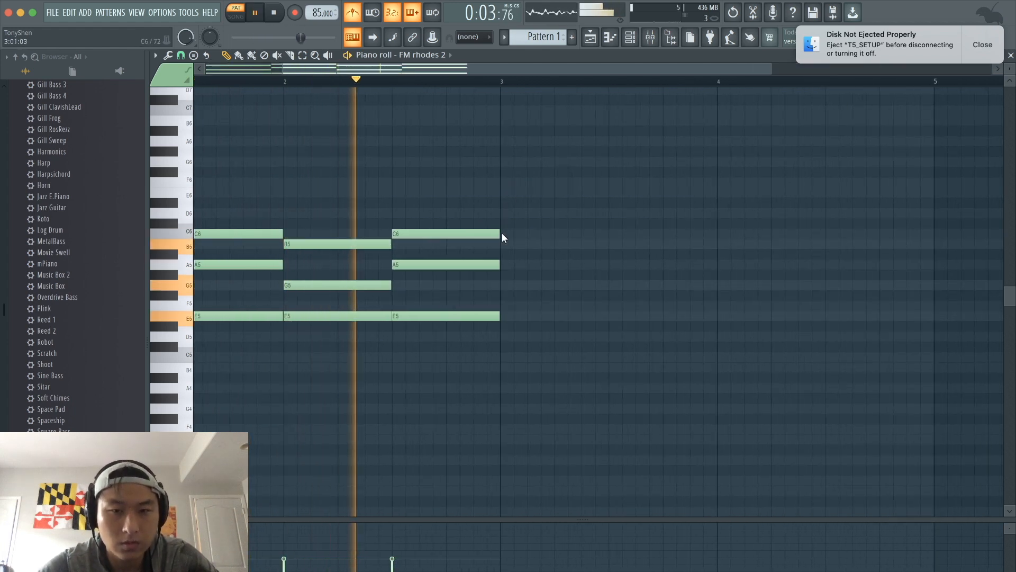
Shorten the last chord's C6 and A5 notes to a quarter bar, add another A5 right after them, and play the pattern
drag(500, 234, 446, 234)
key(space)
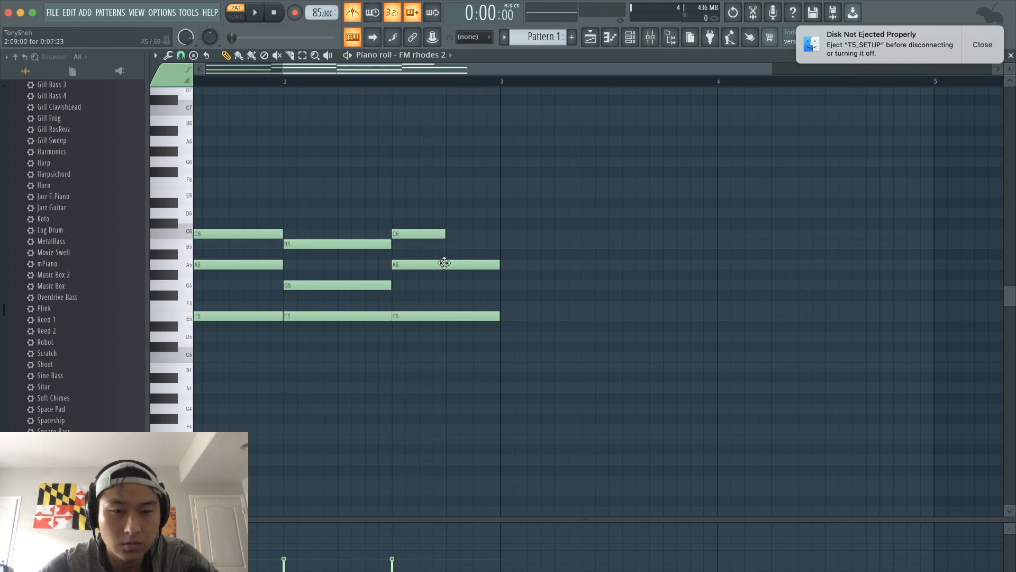
drag(499, 264, 446, 264)
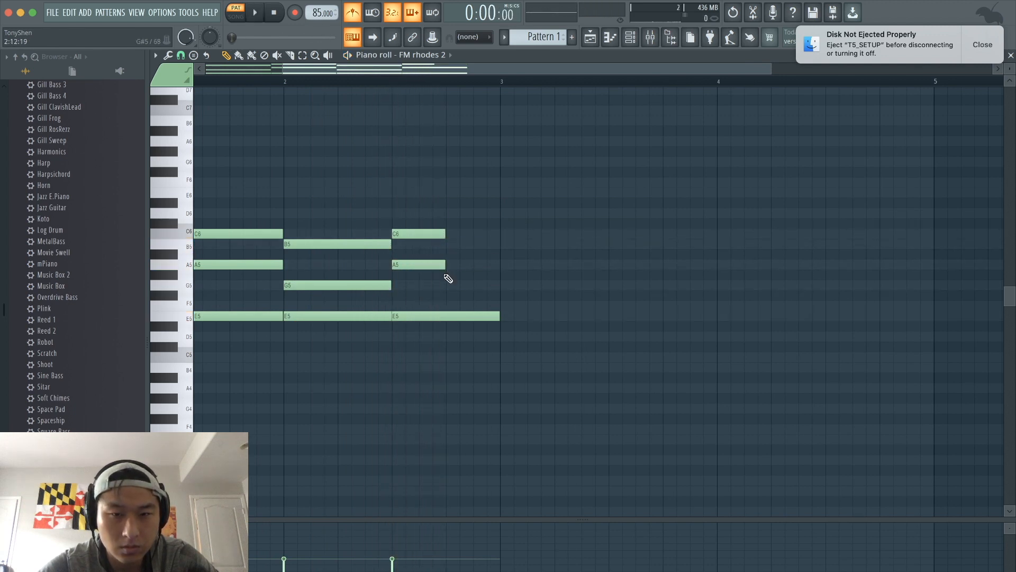
click(447, 265)
key(space)
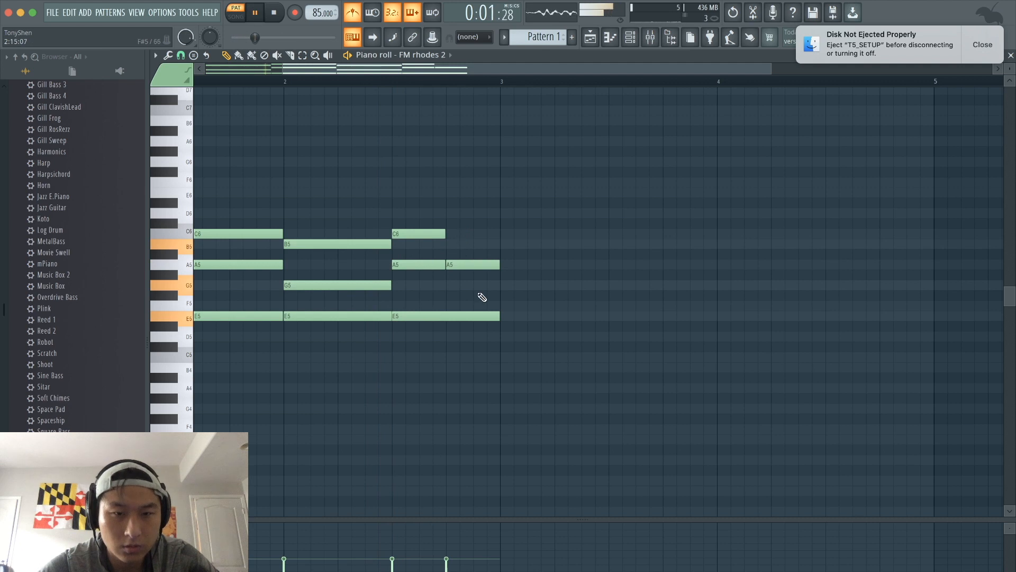
Select all notes of the two-bar chord progression and duplicate them into bars 3 and 4
scroll(513, 340, down, 3)
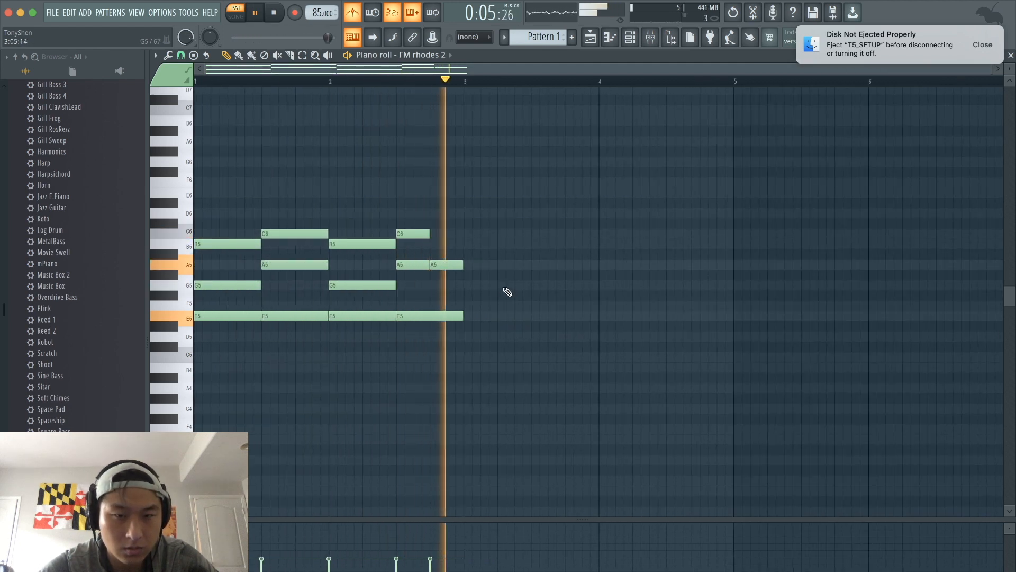
key(space)
drag(503, 351, 194, 178)
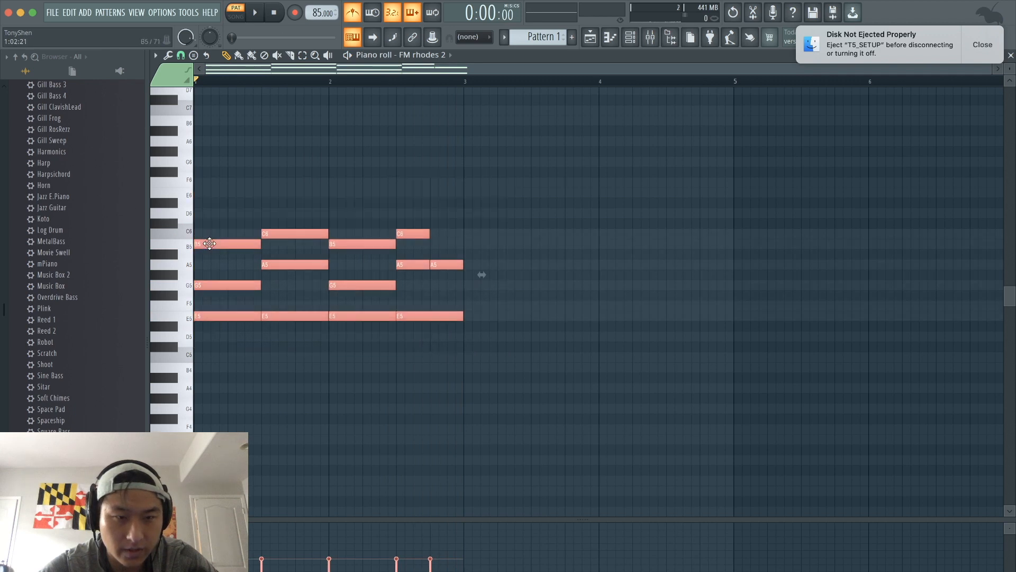
key(ctrl+b)
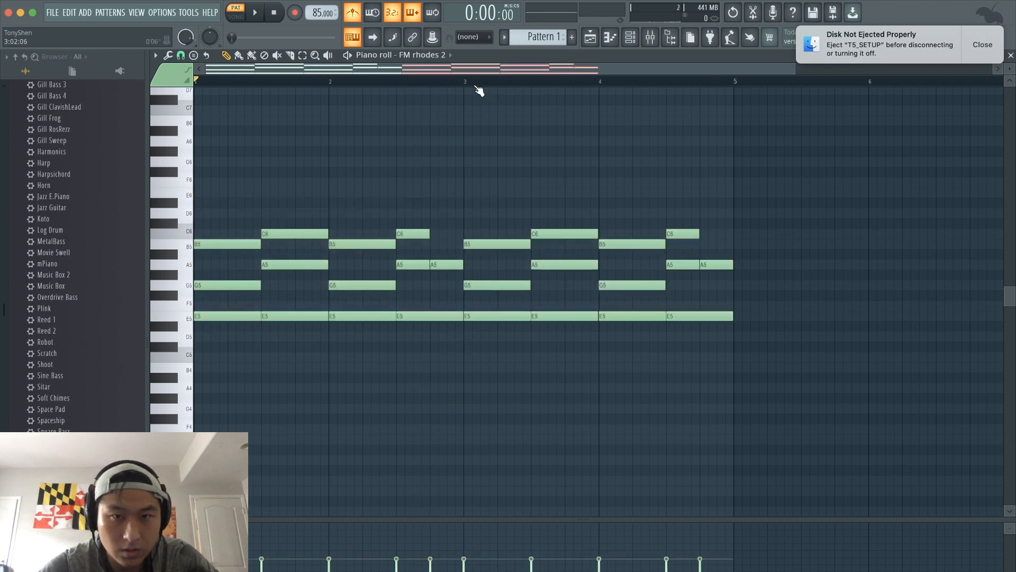
Shorten the first B5 in bar 3, add a short A5 leading into the next chord, and play from bar 3
click(476, 83)
drag(528, 244, 523, 246)
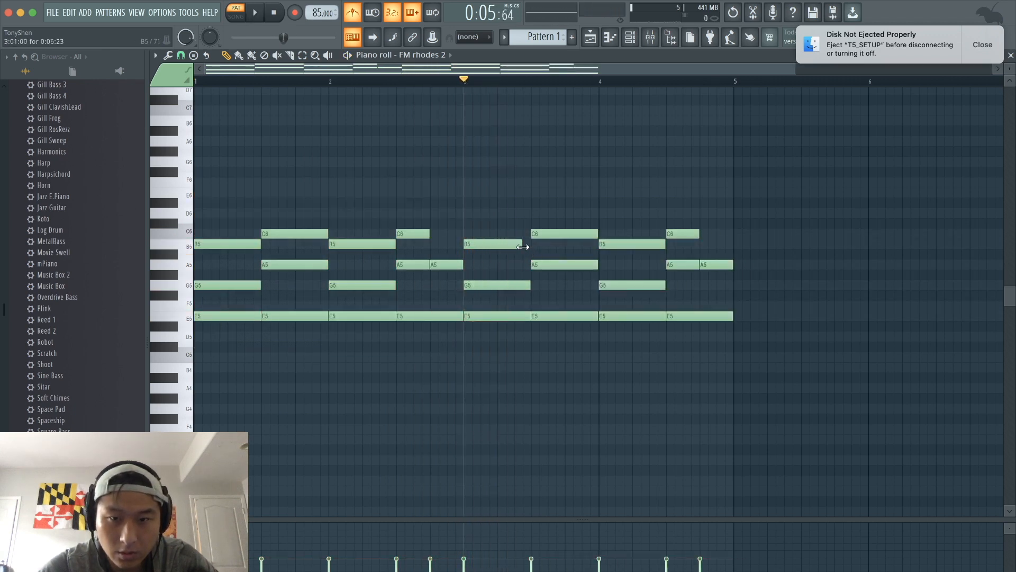
click(525, 265)
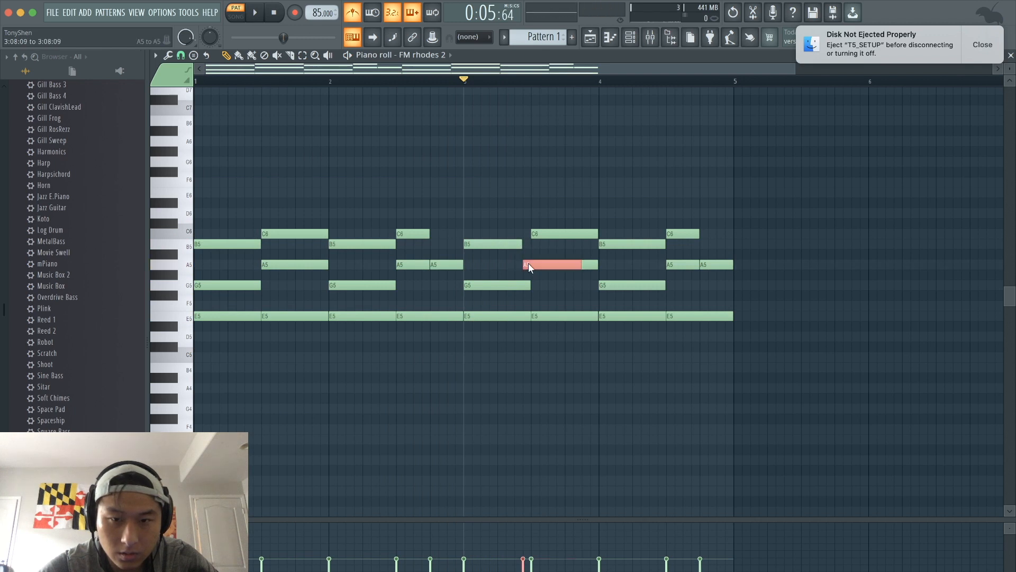
drag(581, 261, 531, 263)
key(space)
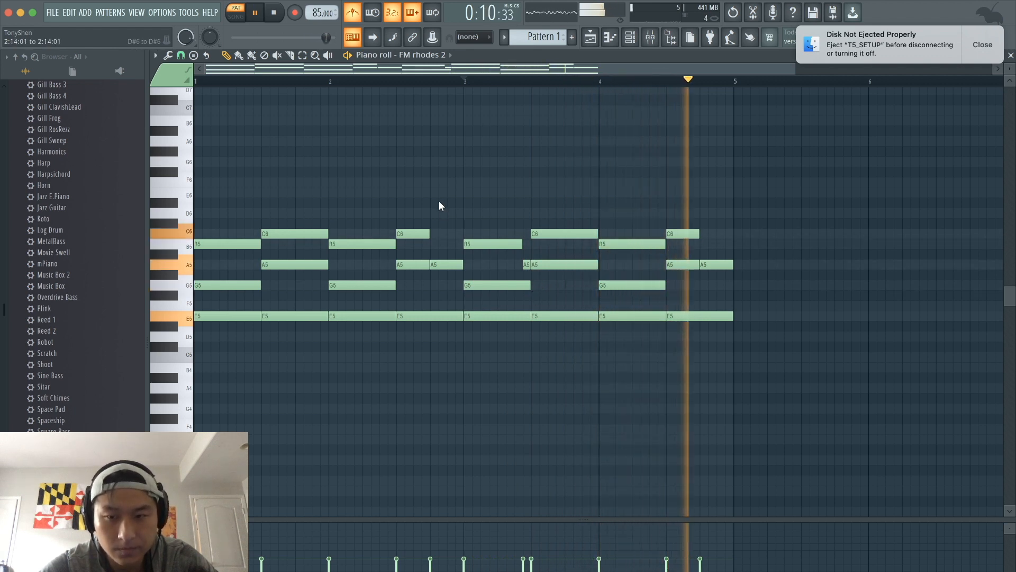
key(space)
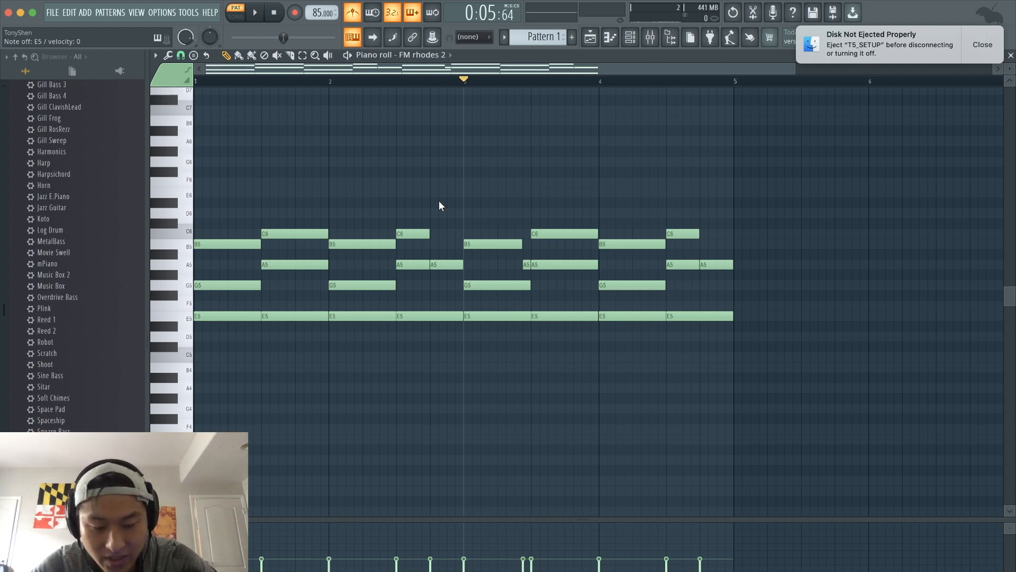
Strum the chords with the strumizer by raising the start time strength slightly with Preserve end on, and play the result
key(alt+s)
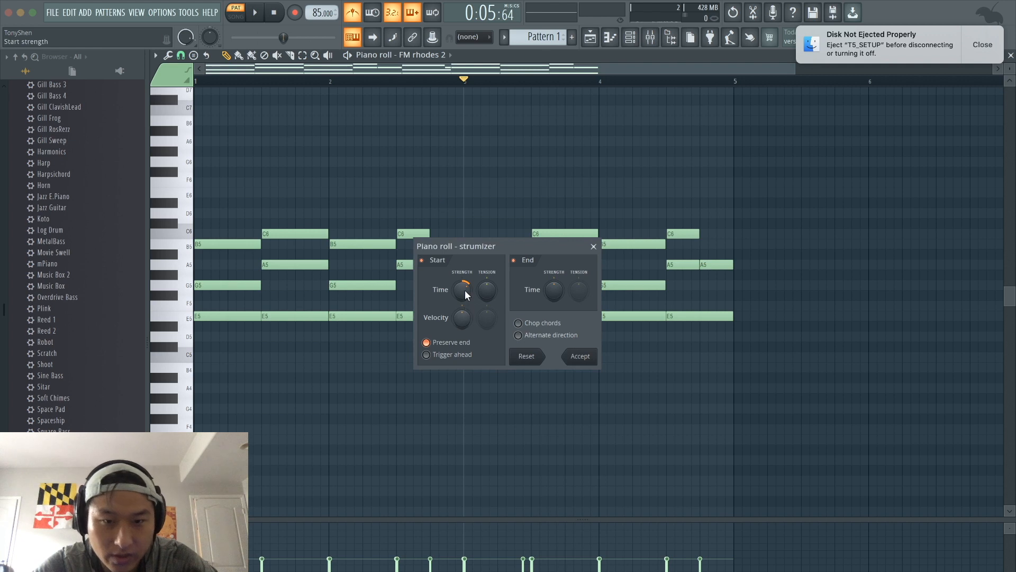
mouse_move(464, 290)
mouse_down()
mouse_move(465, 281)
mouse_move(465, 302)
mouse_move(462, 292)
mouse_up()
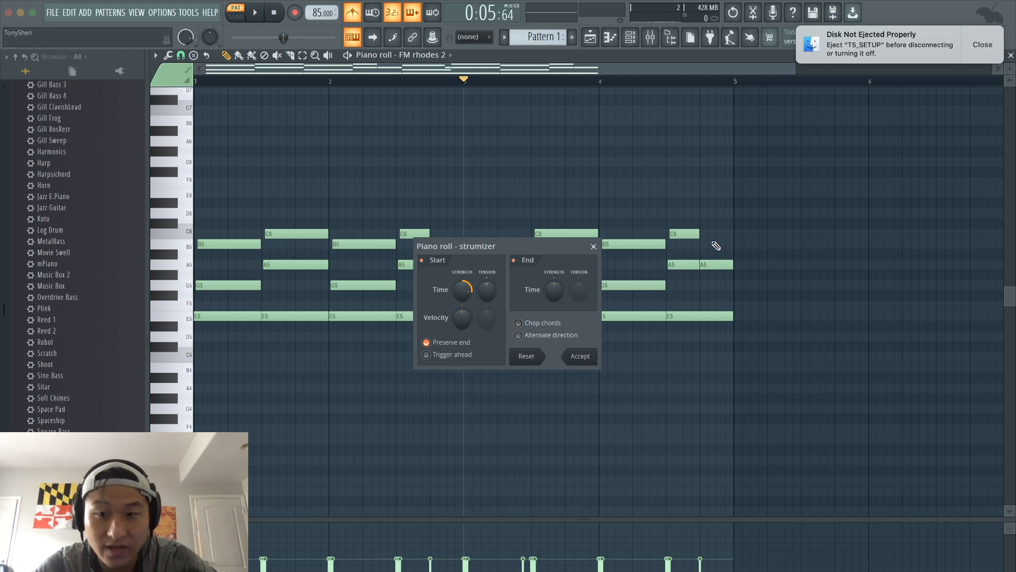
click(581, 358)
key(space)
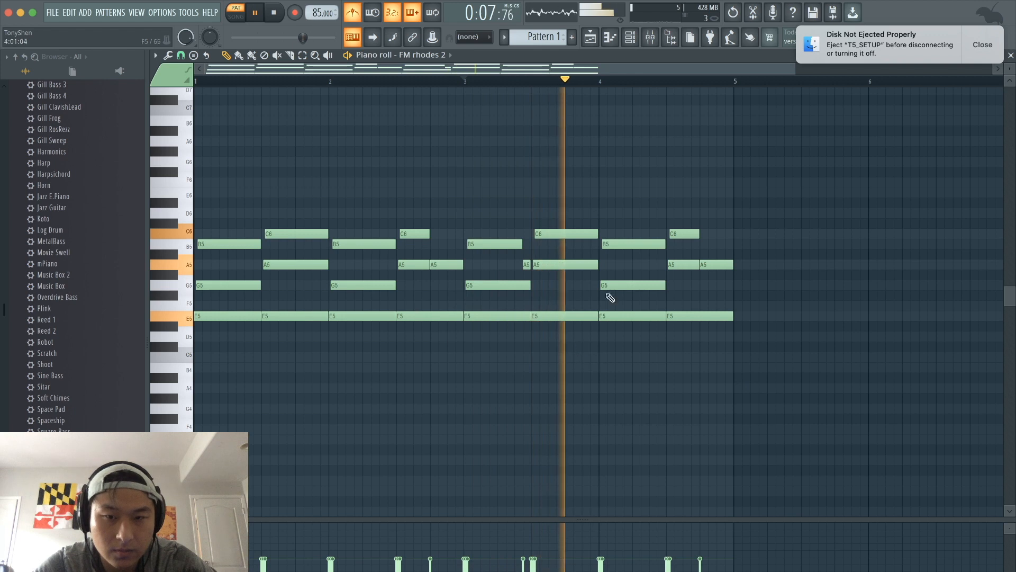
ctrl+scroll(635, 229, down, 1)
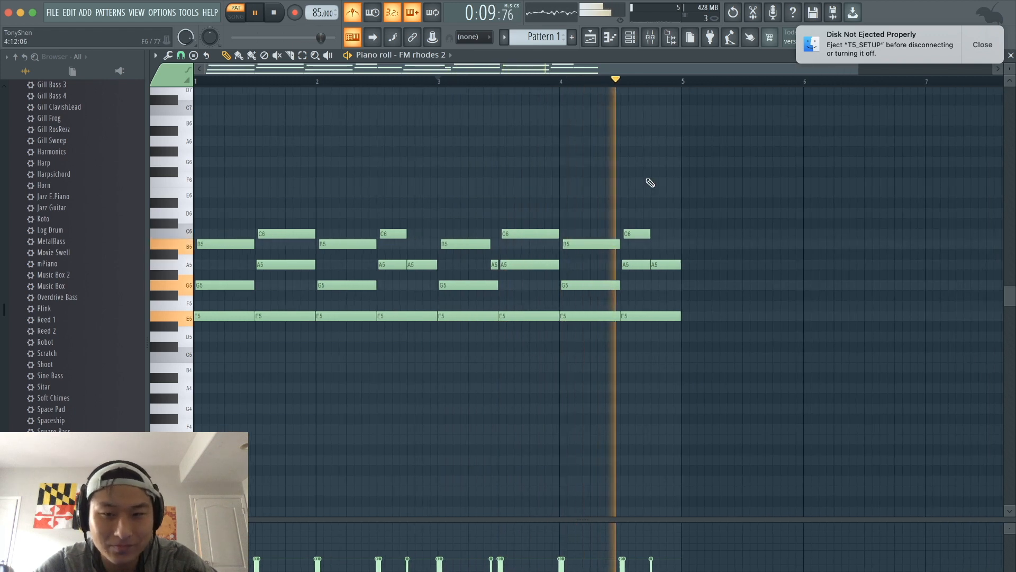
ctrl+scroll(649, 182, down, 2)
key(space)
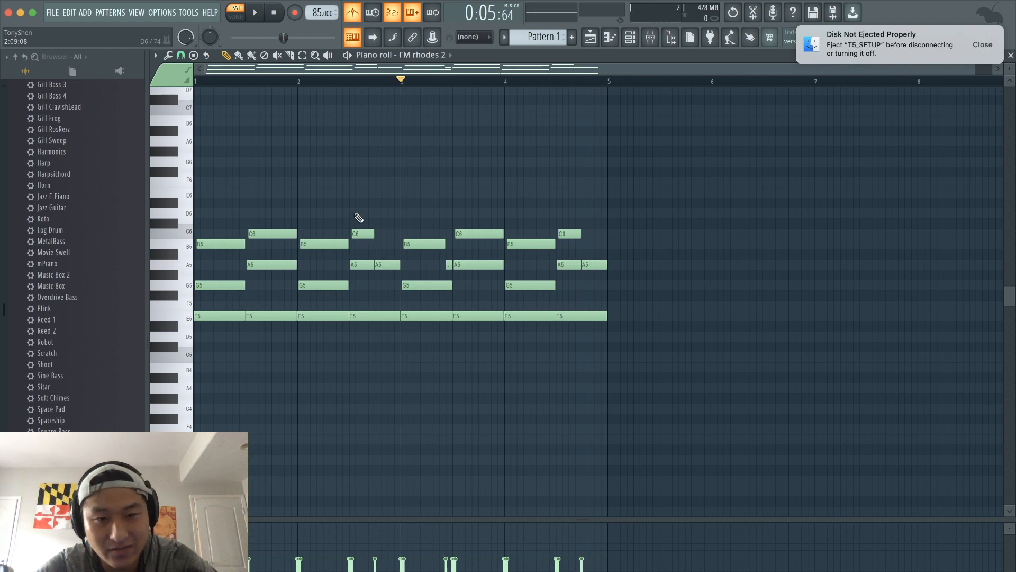
Randomize the chord notes' velocity levels by about 21% with the randomizer
key(alt+r)
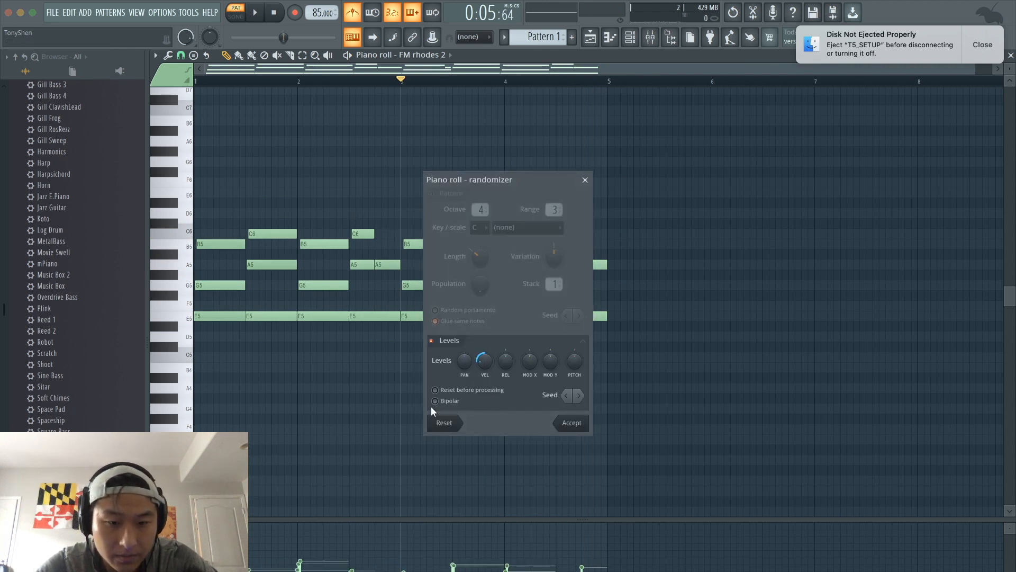
drag(478, 365, 478, 353)
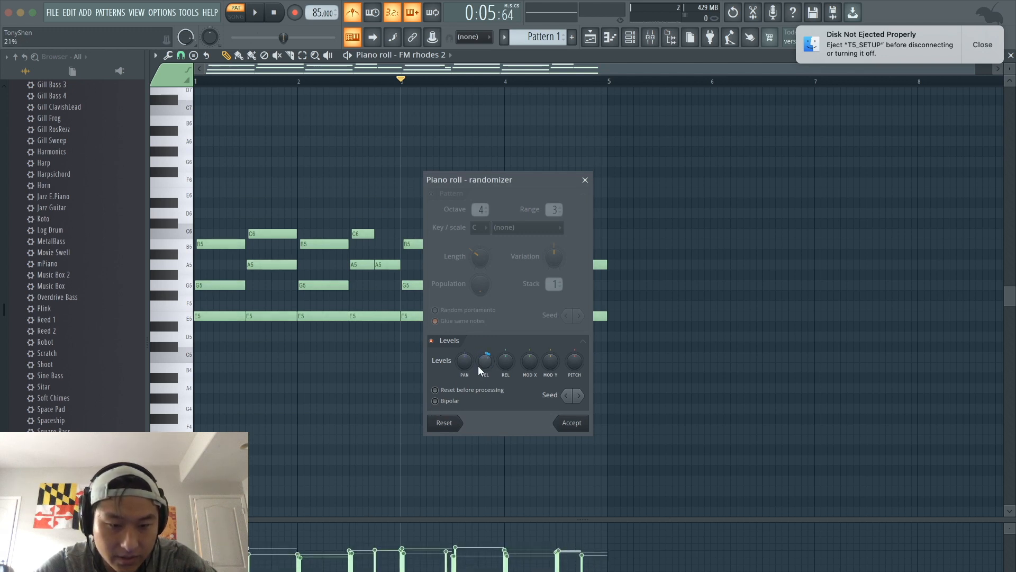
click(576, 425)
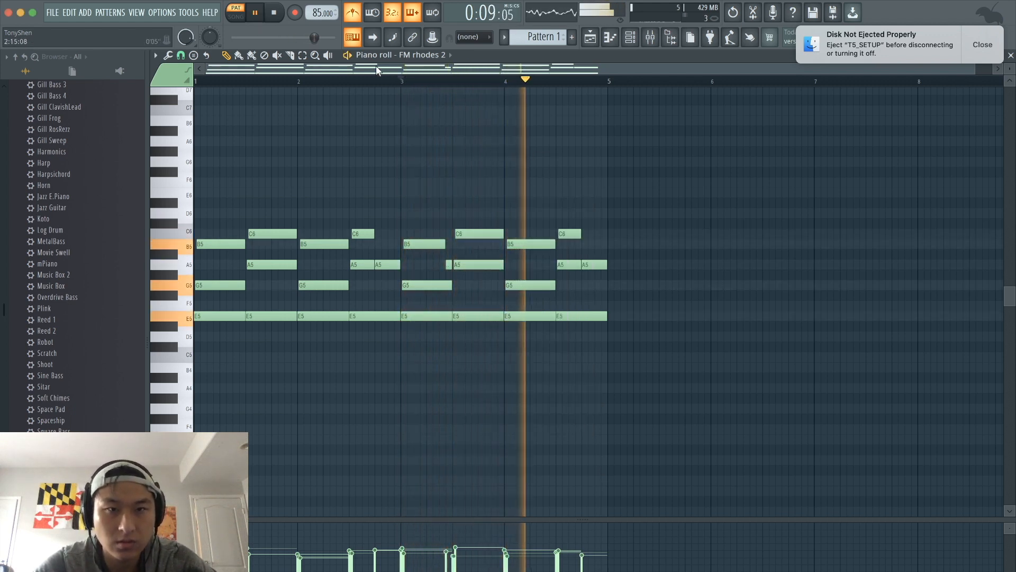
Open the Glass channel's Sytrus synth, load the Glass preset, and audition it over the chords
click(632, 43)
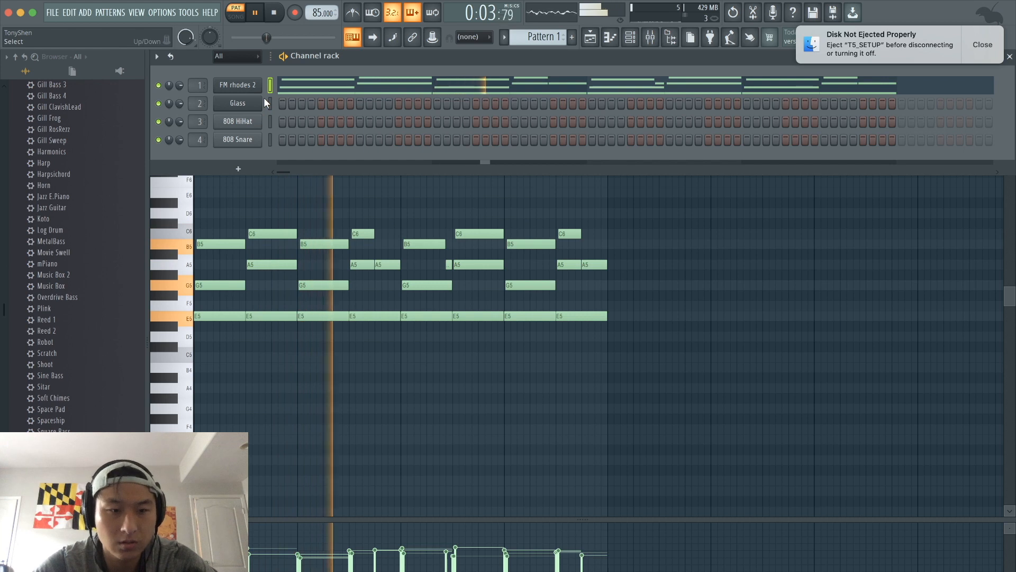
key(space)
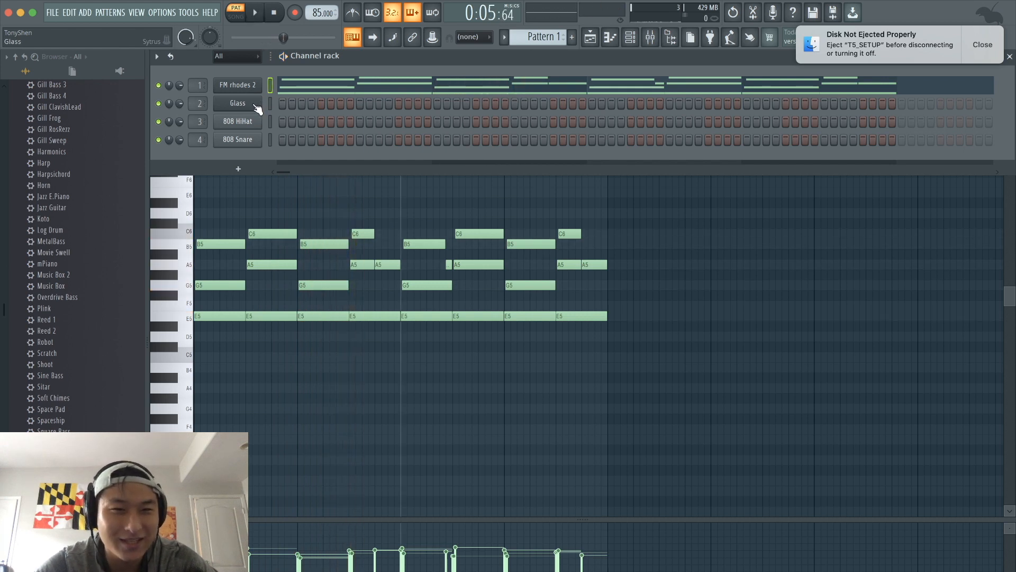
click(238, 103)
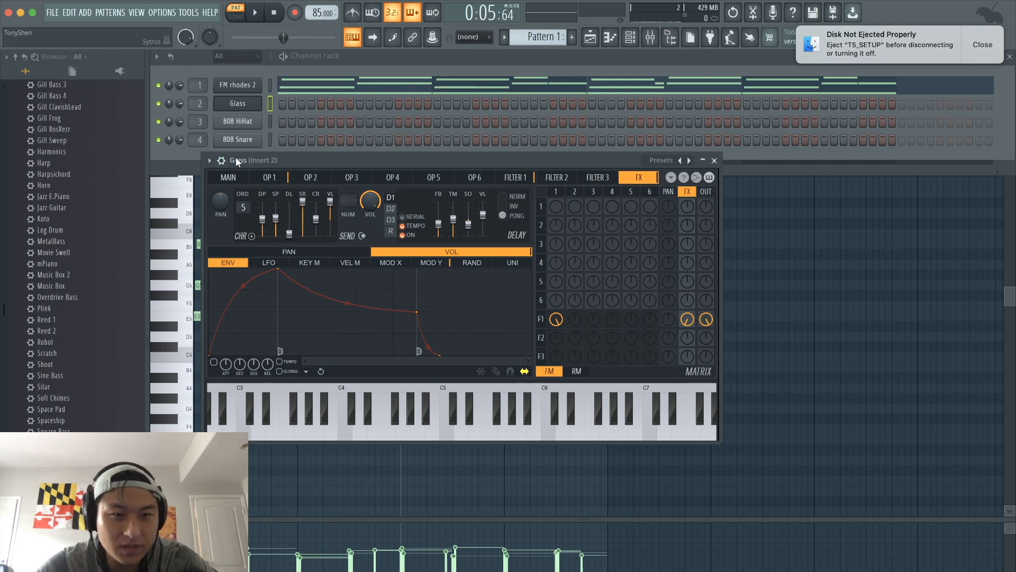
click(209, 161)
mouse_move(262, 199)
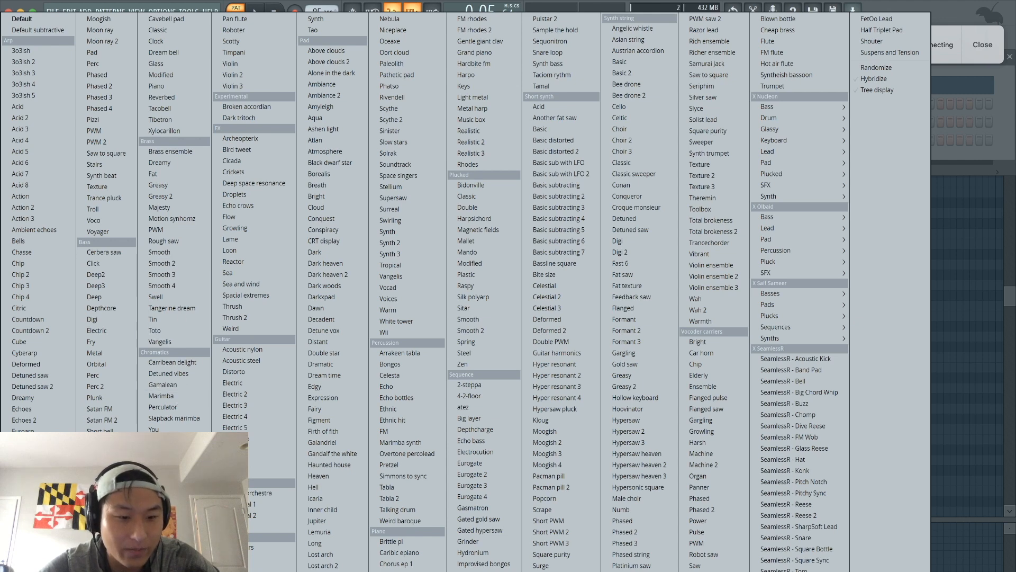
click(180, 64)
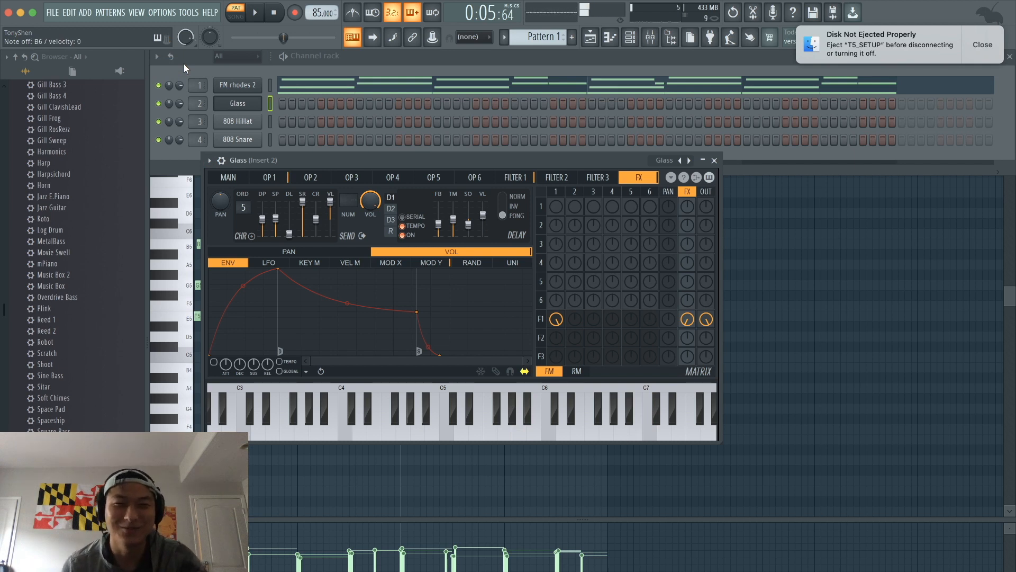
key(space)
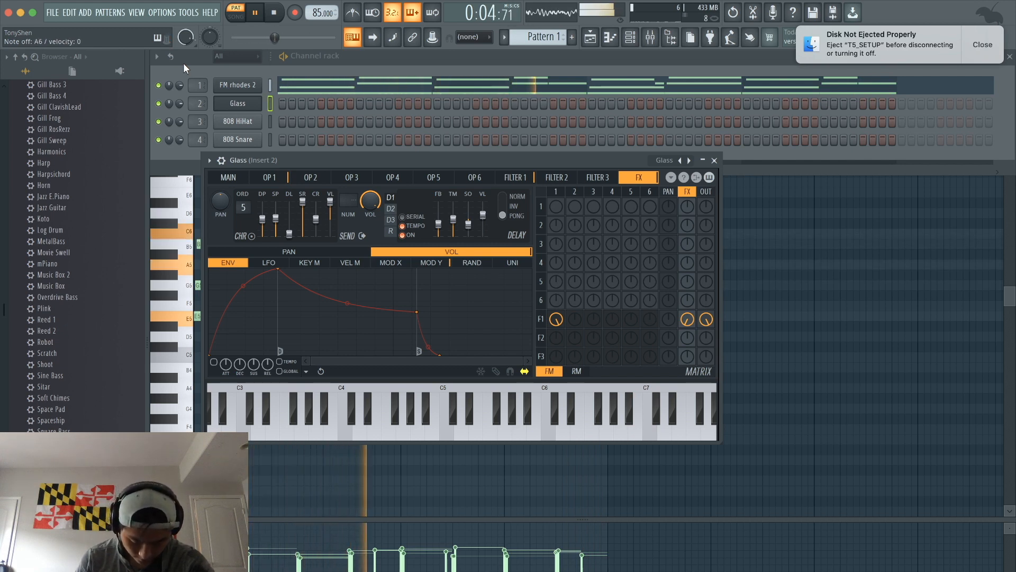
key(space)
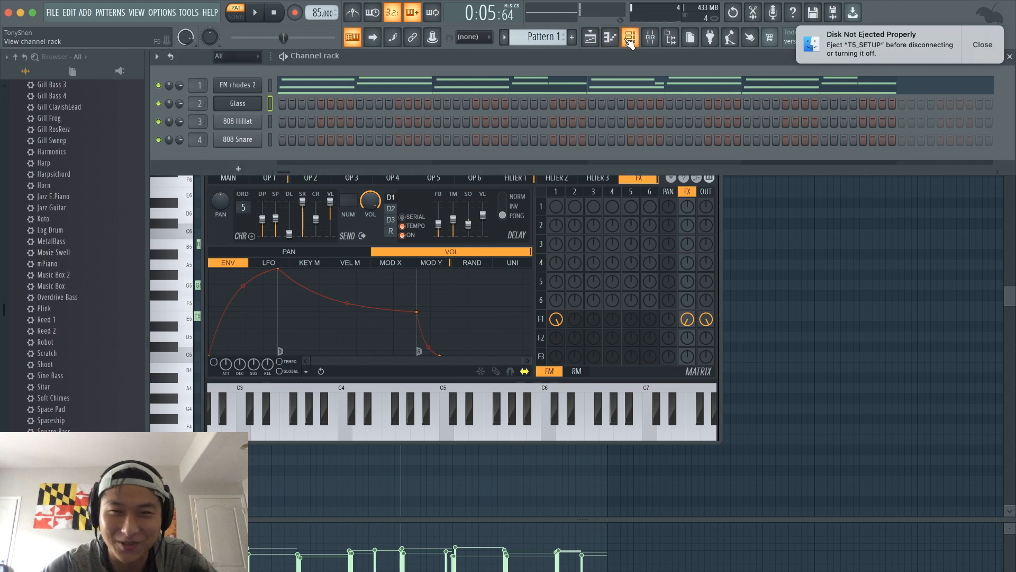
Open the Glass piano roll, place an eighth-note B6 at the start of bar 1, and play it with the chords
click(610, 39)
scroll(271, 227, up, 2)
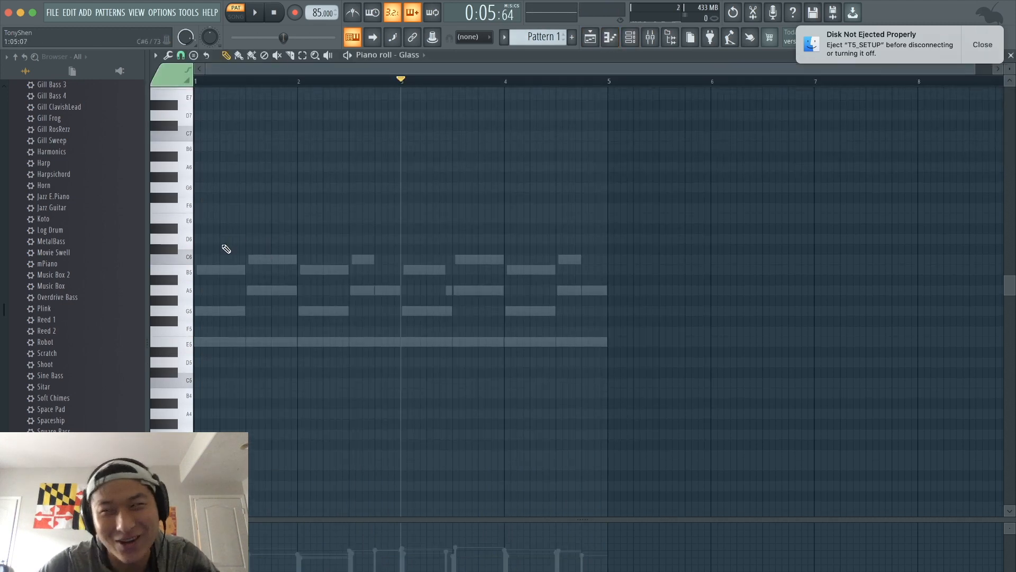
key(space)
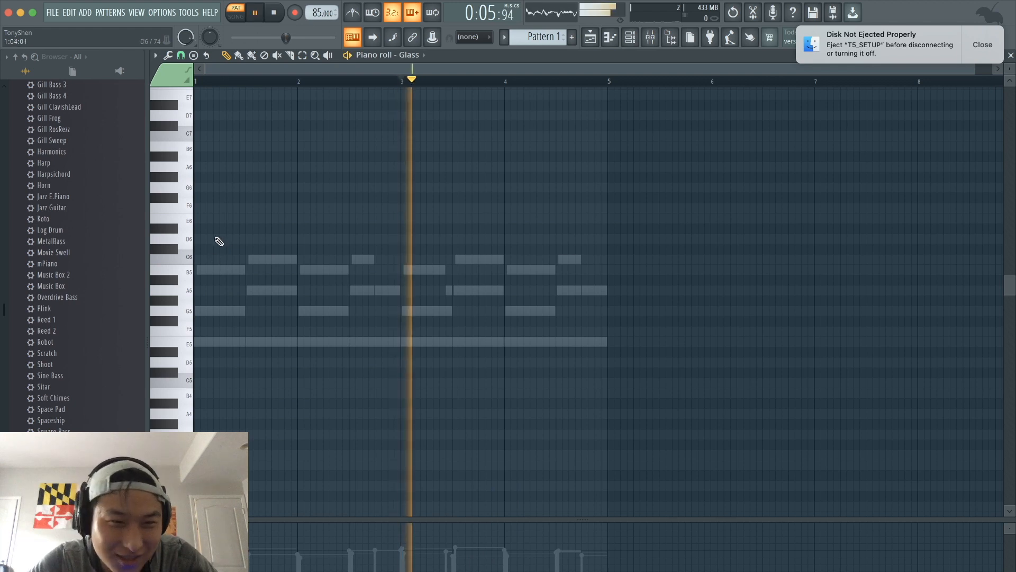
key(space)
drag(209, 259, 170, 145)
key(space)
scroll(210, 128, up, 1)
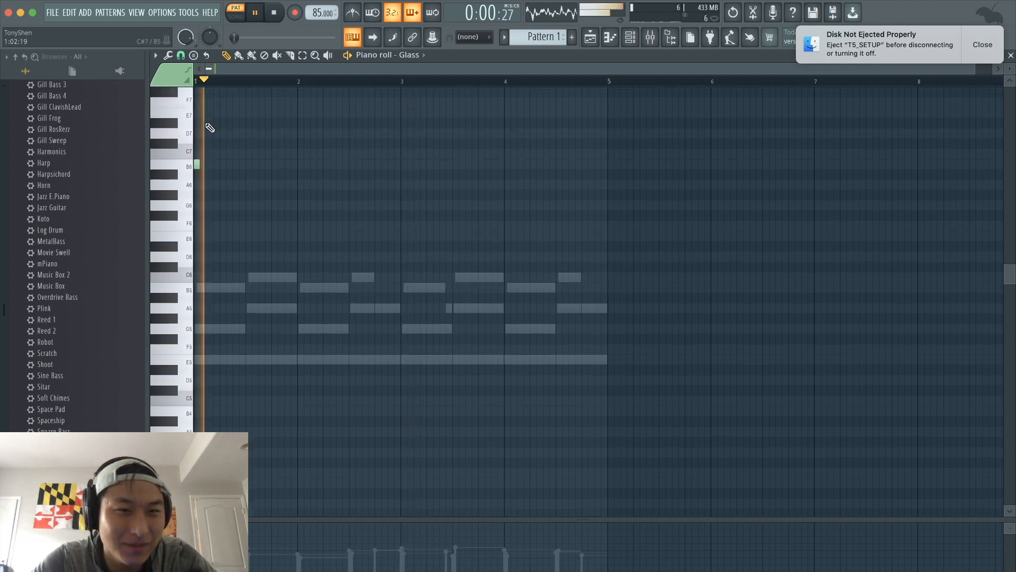
scroll(210, 129, up, 4)
key(space)
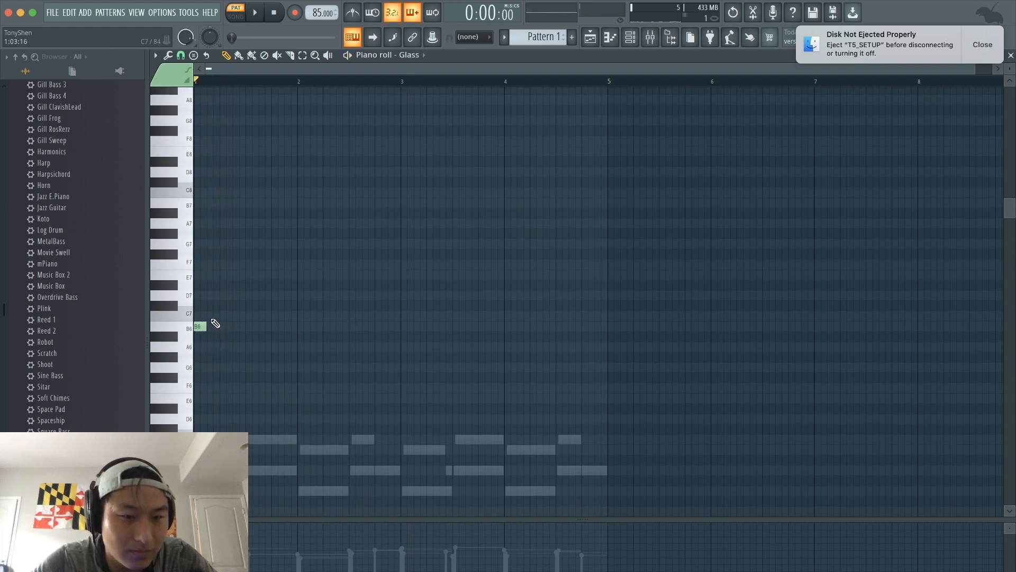
Add an eighth-note A6 right after the opening B6, plus a B6 and D7 around mid-bar, and play the melody
click(210, 351)
key(space)
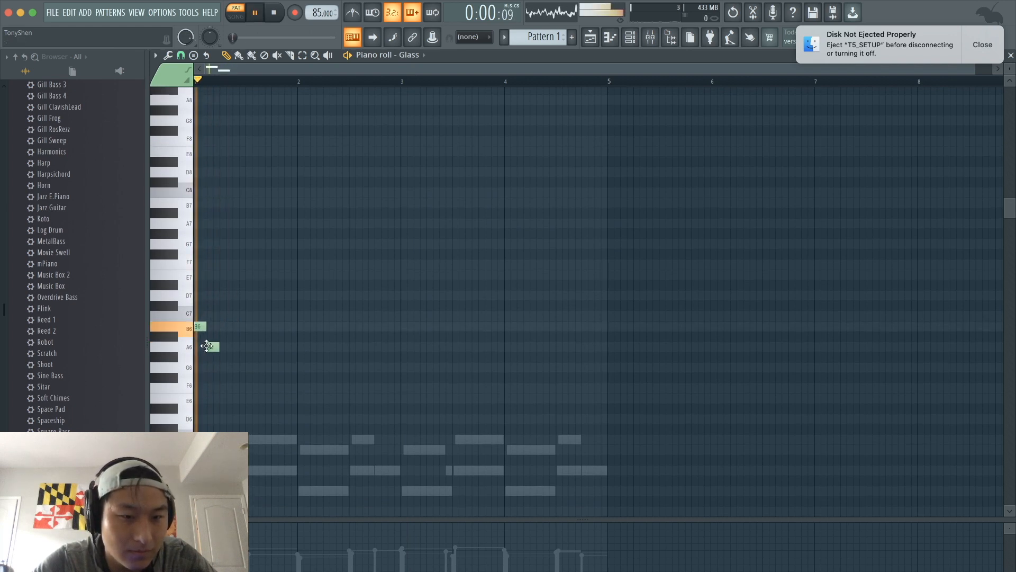
key(space)
click(237, 327)
click(247, 297)
key(space)
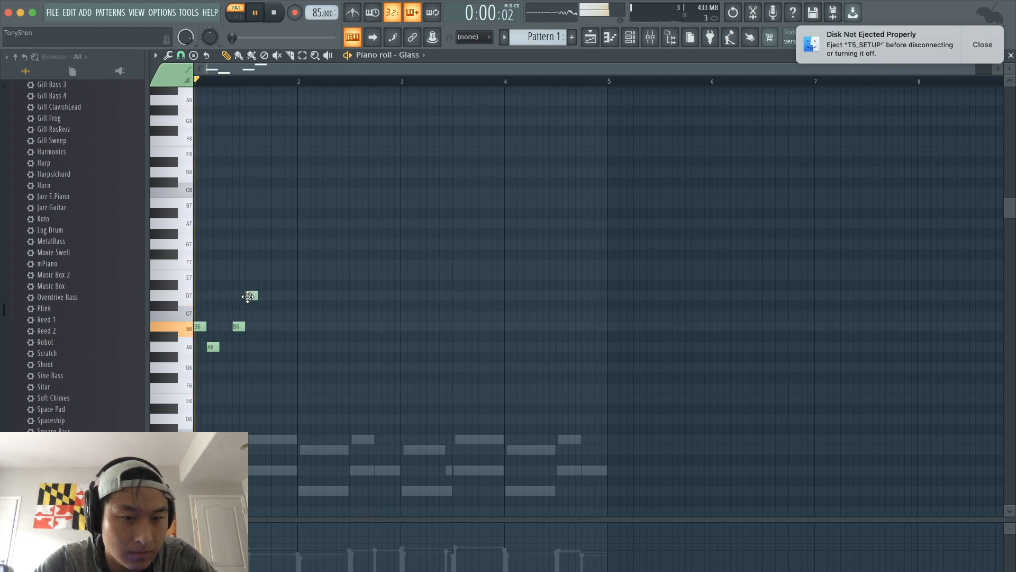
scroll(263, 309, up, 2)
key(space)
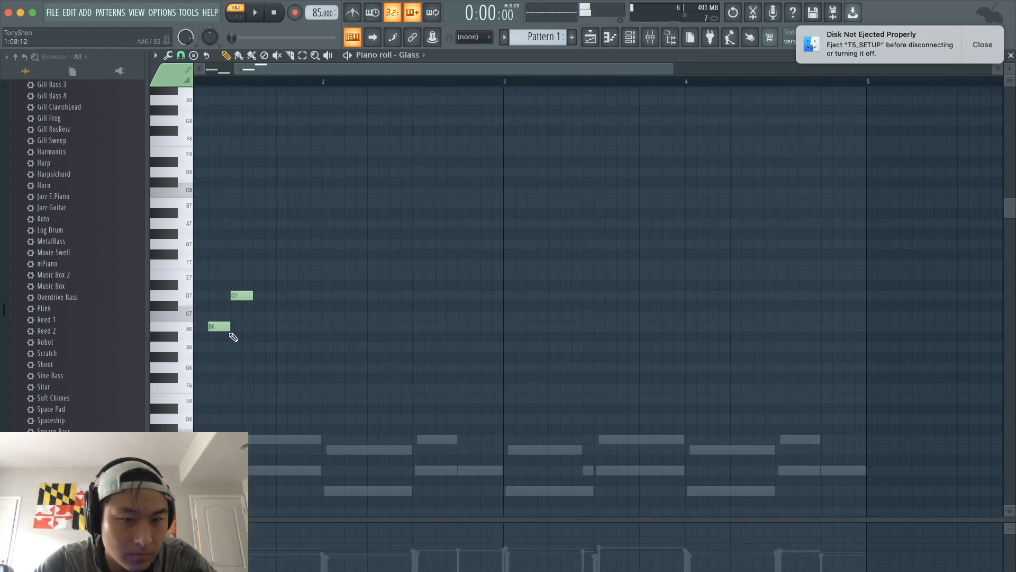
Move the second B6 and D7 an eighth note later, add a C7 right after the D7, and play the melody
drag(228, 338, 283, 317)
key(space)
super+click(263, 269)
key(space)
Add an A6 at the end of bar 1, shorten it to a sixteenth note ending at bar 2, and play the melody
click(312, 344)
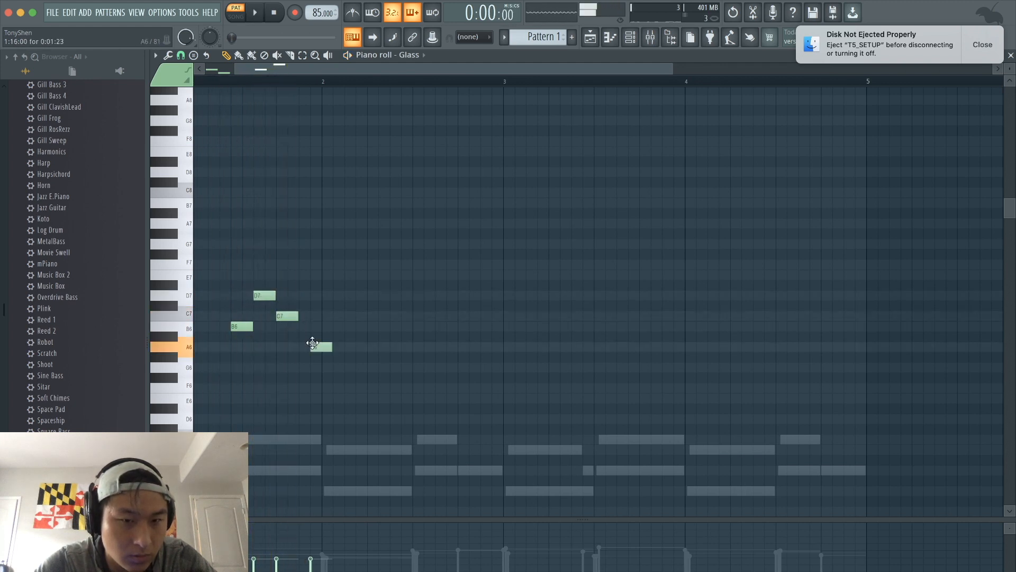
key(space)
drag(331, 345, 329, 350)
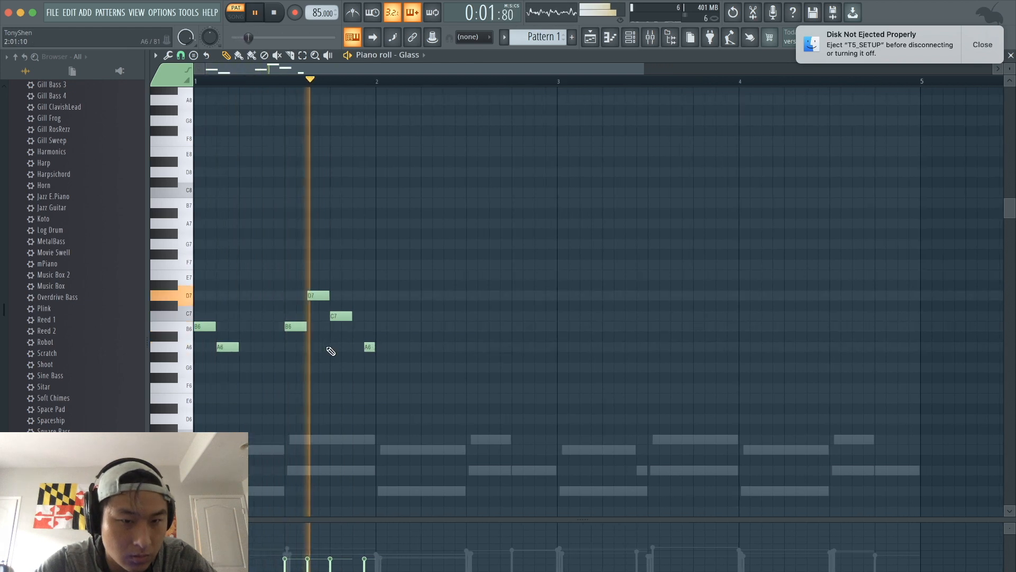
scroll(330, 348, down, 2)
key(space)
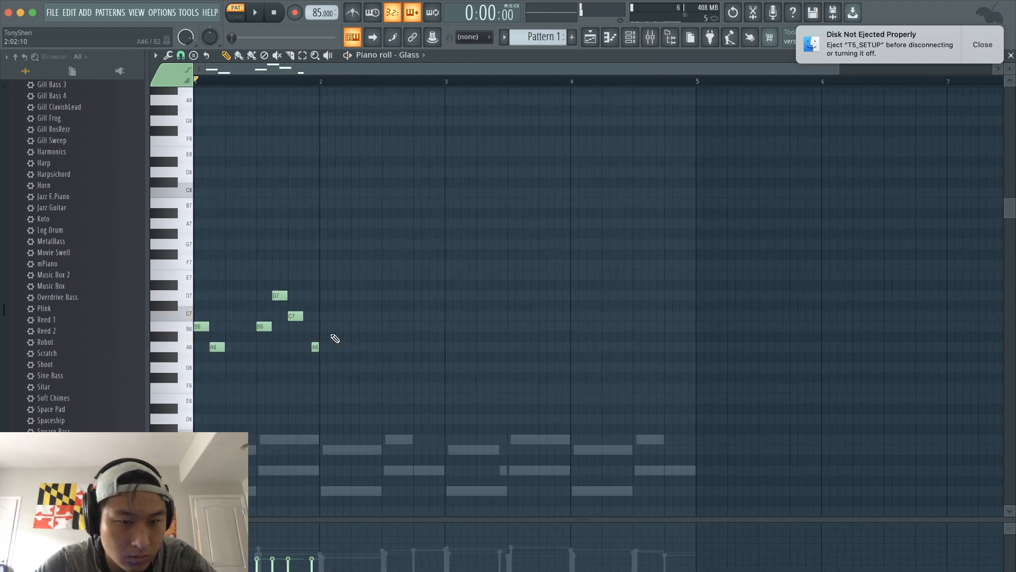
Add eighth-note B6 and A6 notes at the start of bar 2, another B6 ending at mid-bar, and play the melody
click(323, 326)
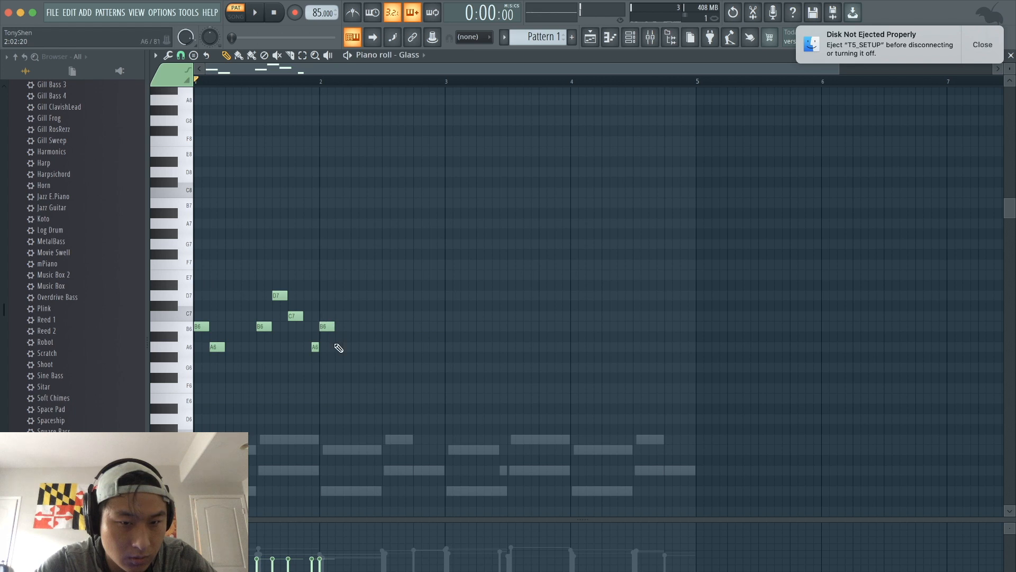
click(337, 347)
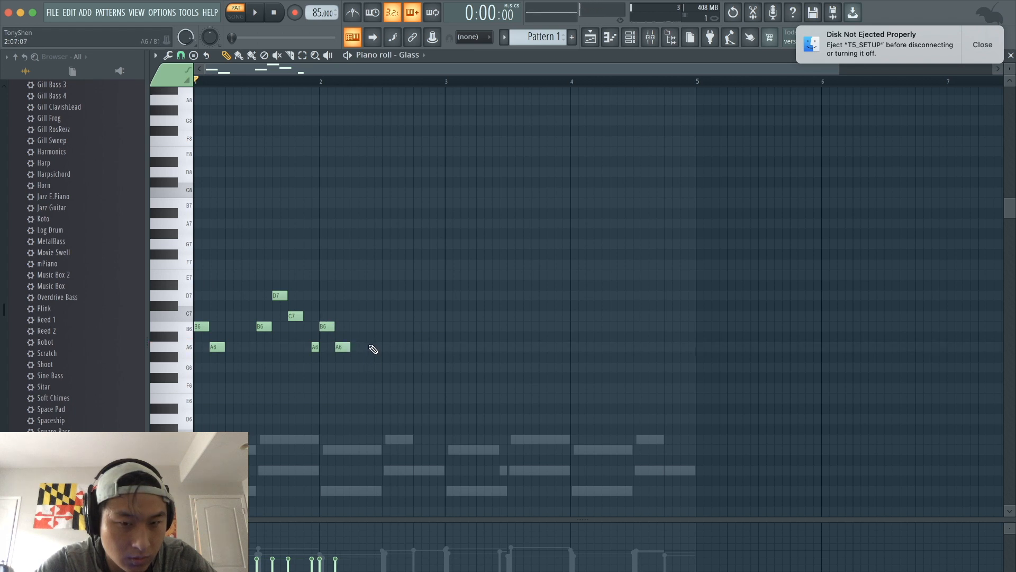
click(373, 326)
key(space)
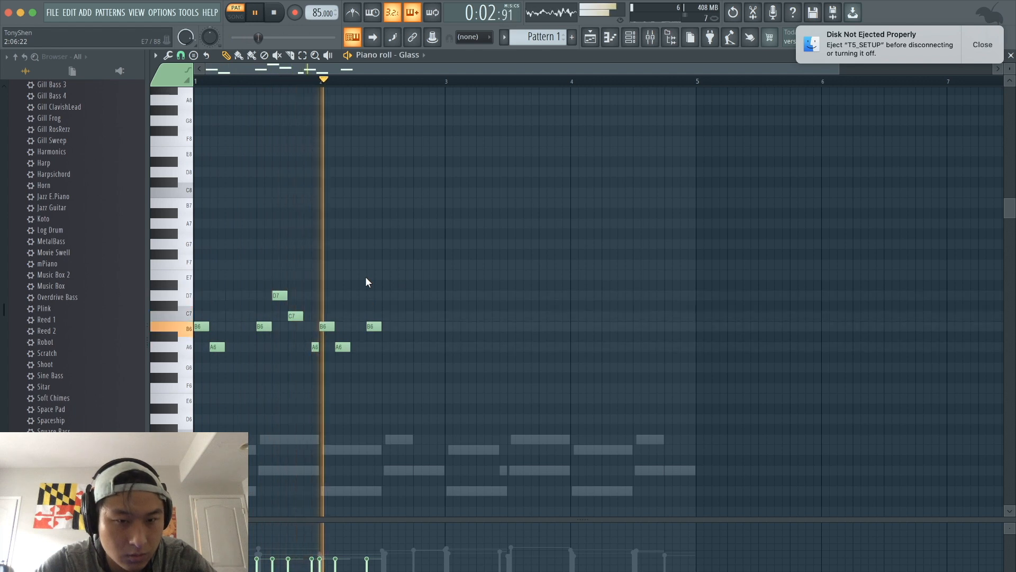
Stop playback, shorten the last B6 to a sixteenth note ending at the middle of bar 2, and add an eighth-note B6 right after it
scroll(388, 278, up, 2)
key(space)
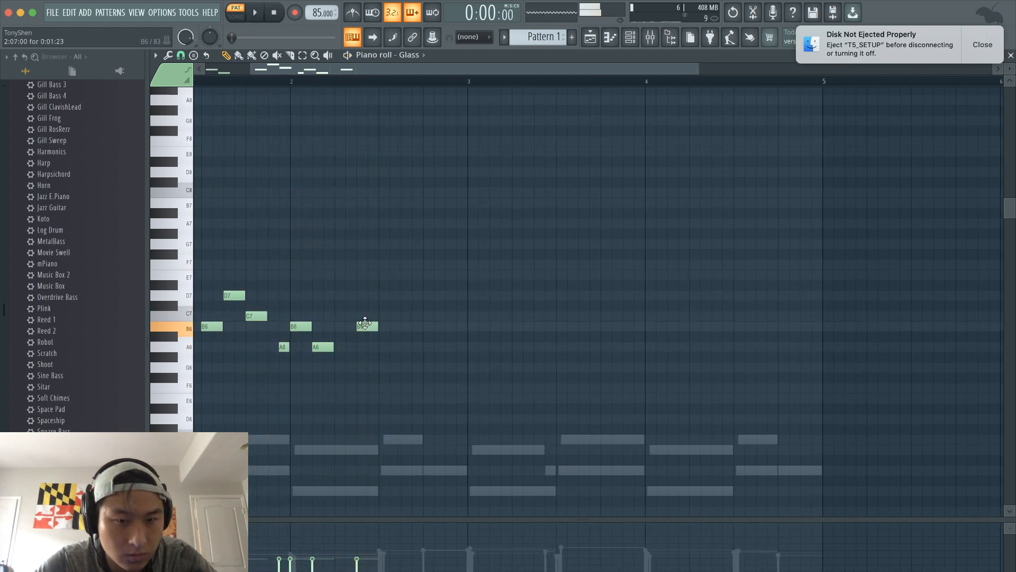
drag(366, 322, 375, 324)
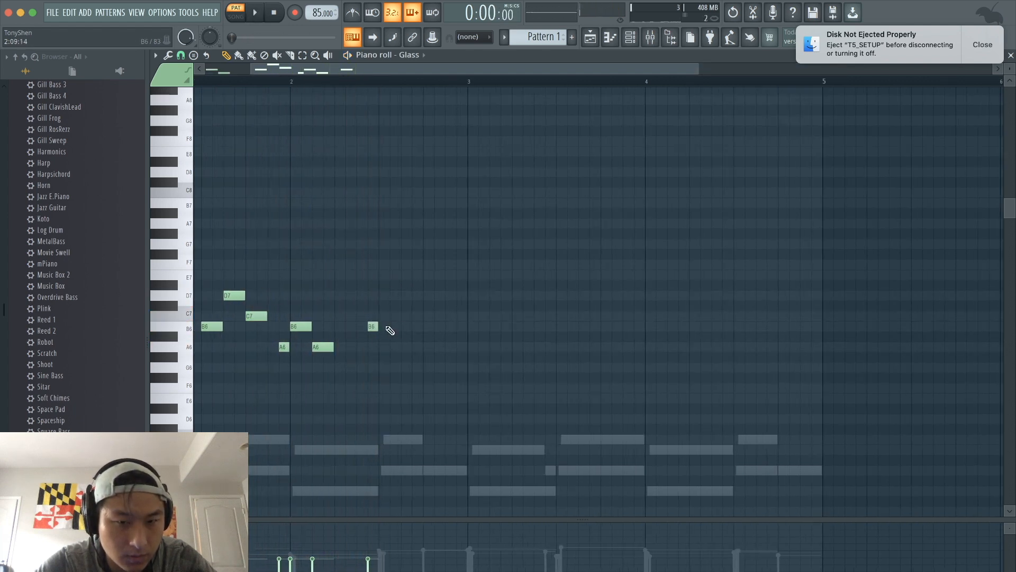
click(385, 326)
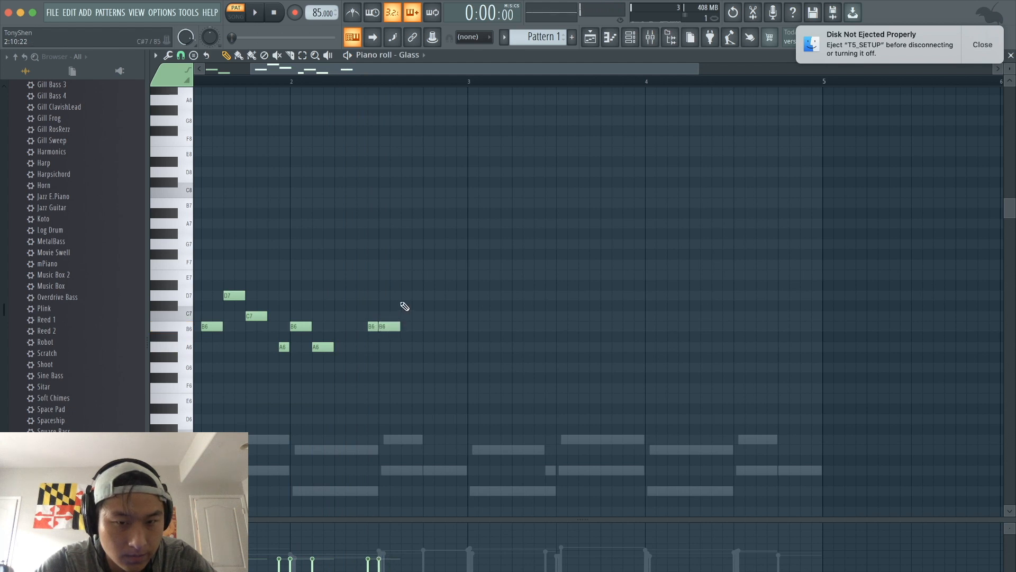
Place an eighth-note A6 on beat 4 of bar 2 with a sixteenth-note D7 just before it, and play the melody
drag(404, 305, 402, 292)
click(429, 346)
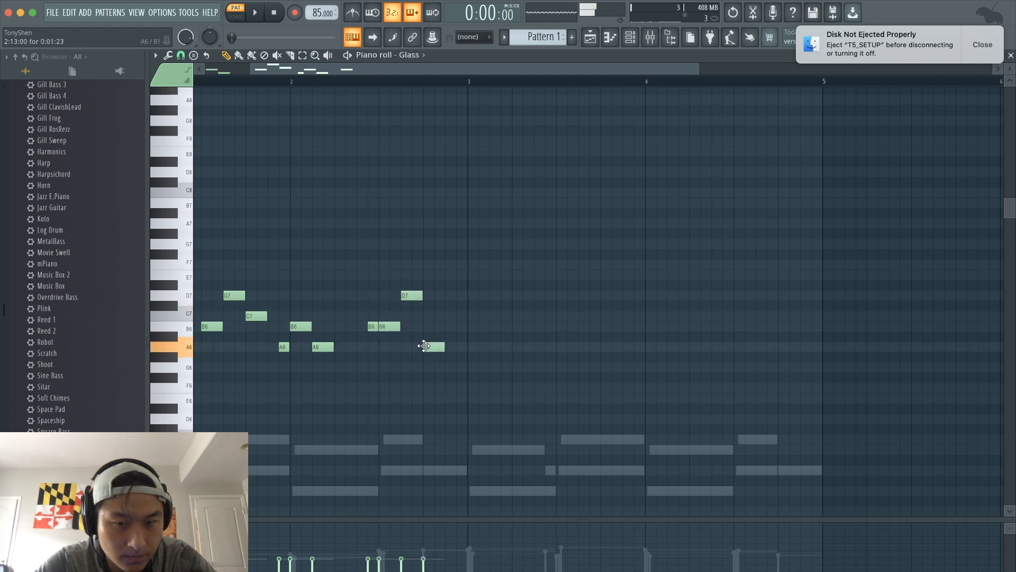
click(432, 346)
drag(431, 346, 420, 212)
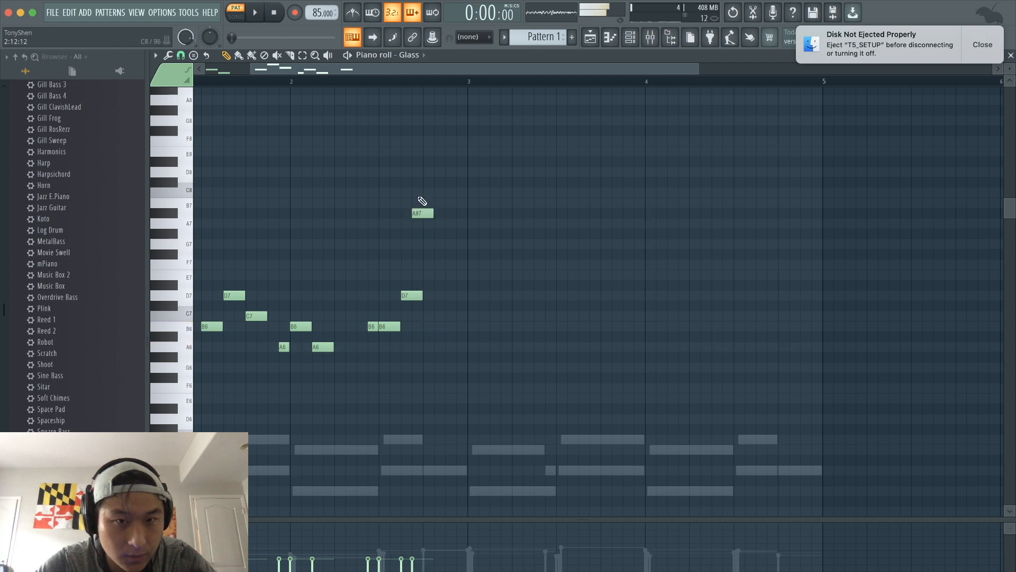
drag(408, 295, 418, 295)
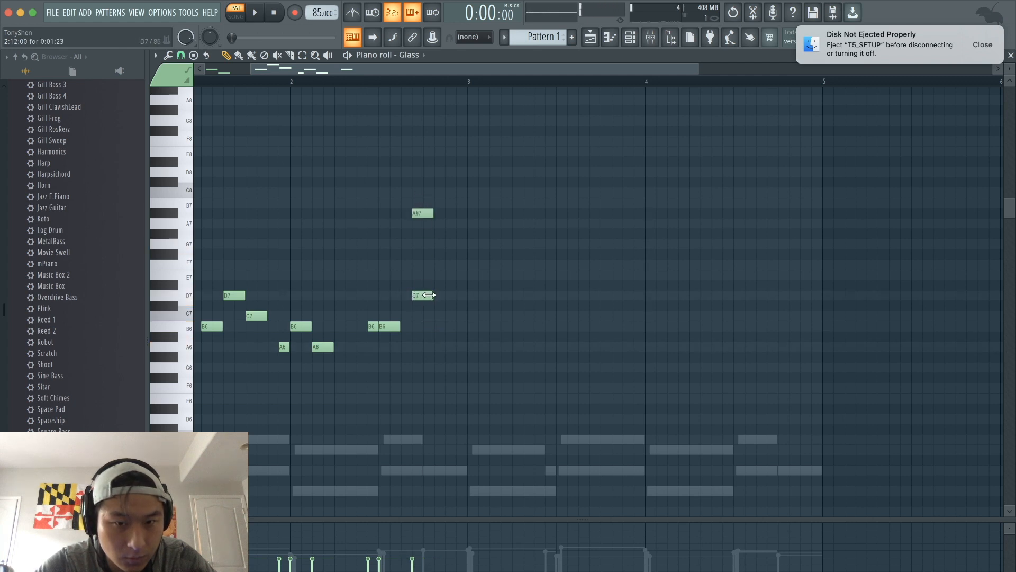
drag(424, 213, 432, 346)
key(space)
scroll(438, 344, down, 2)
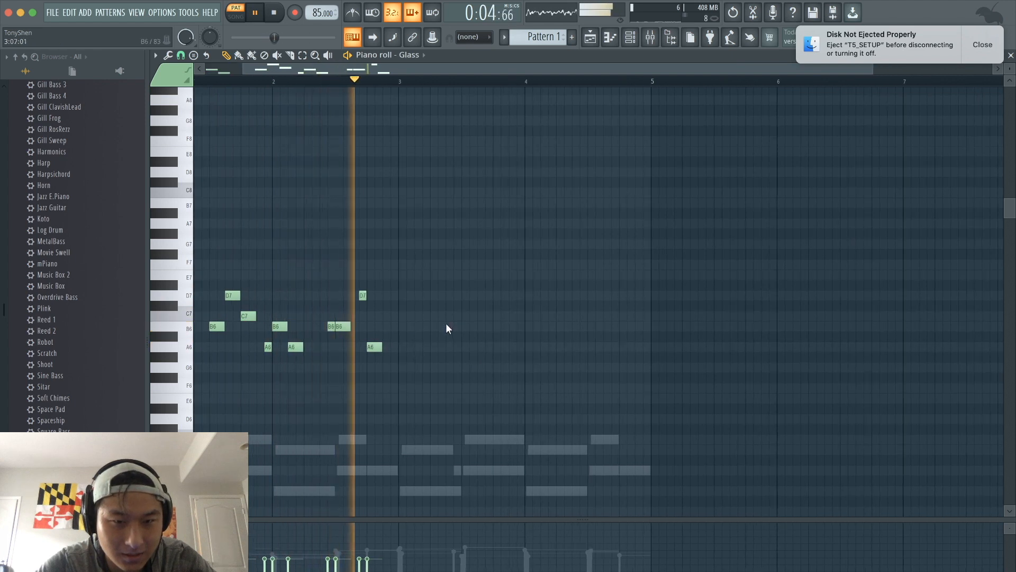
Stop playback, add a C7 at the end of bar 2, and shorten it to a sixteenth note ending at bar 3
key(space)
scroll(406, 334, up, 2)
scroll(406, 334, up, 2)
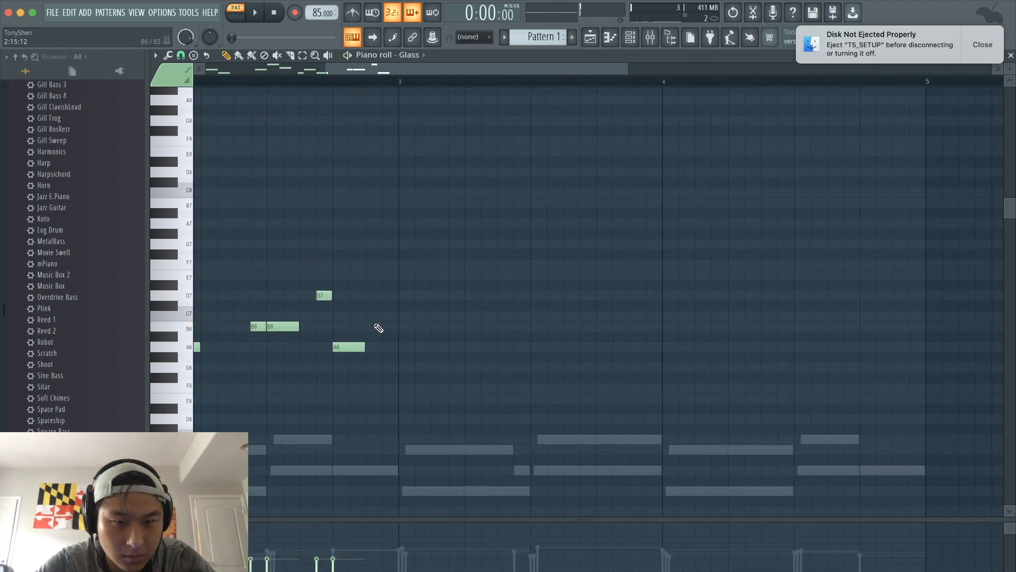
click(383, 316)
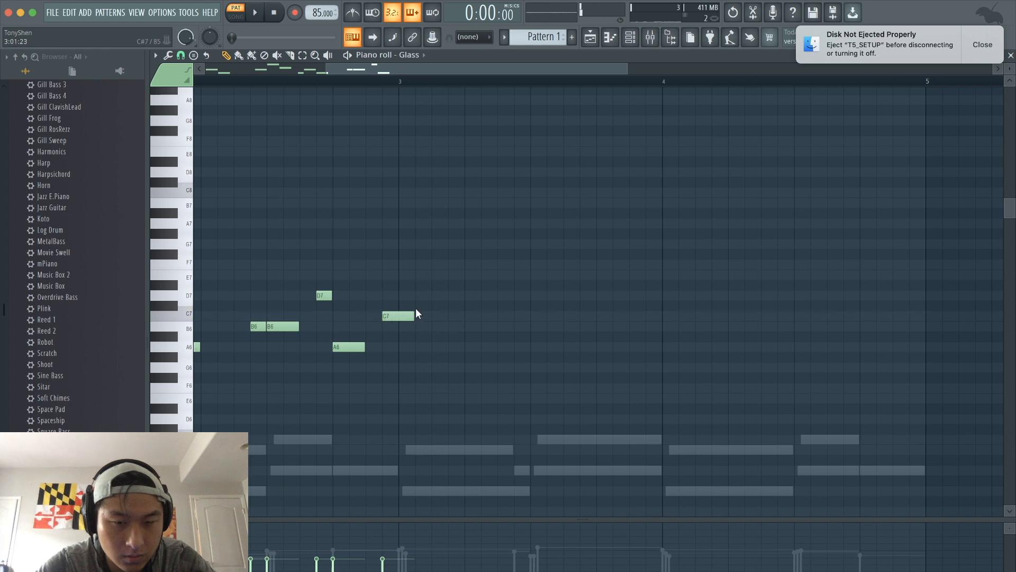
scroll(397, 316, down, 5)
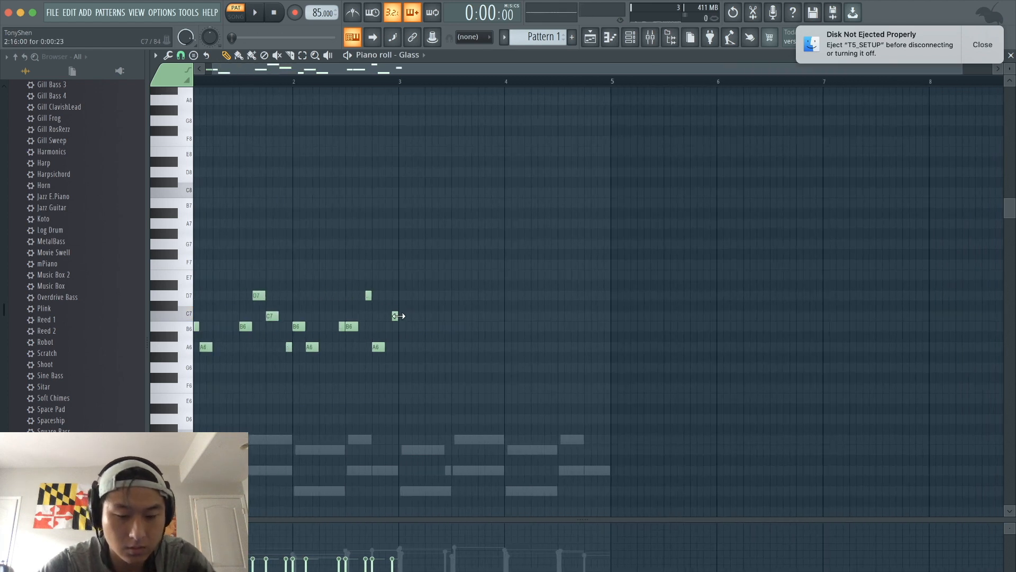
Duplicate all melody notes of bars 1 and 2 into bars 3 and 4, and play from near the end of bar 2
drag(408, 351, 138, 267)
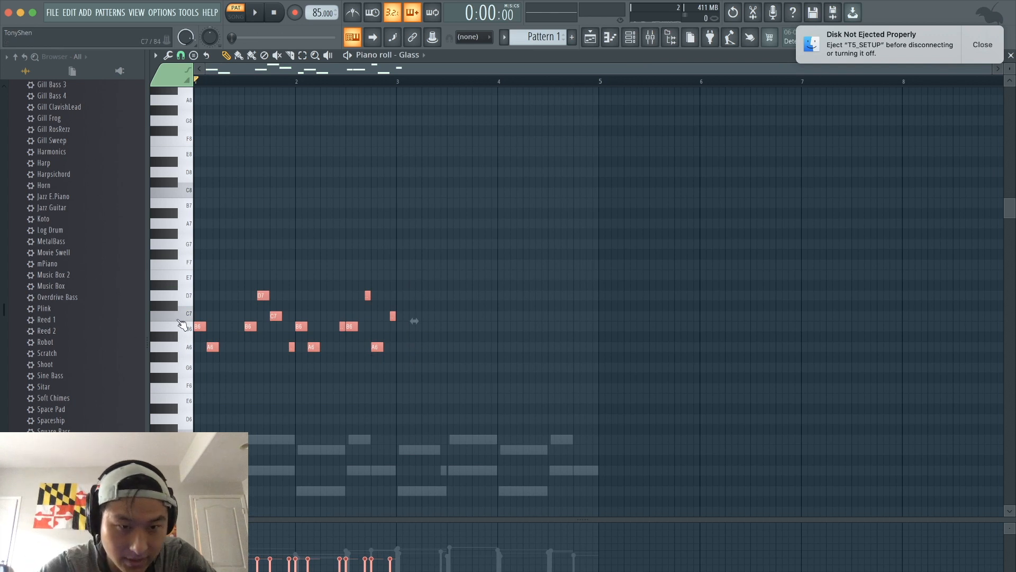
drag(200, 326, 403, 326)
click(402, 384)
click(380, 85)
key(space)
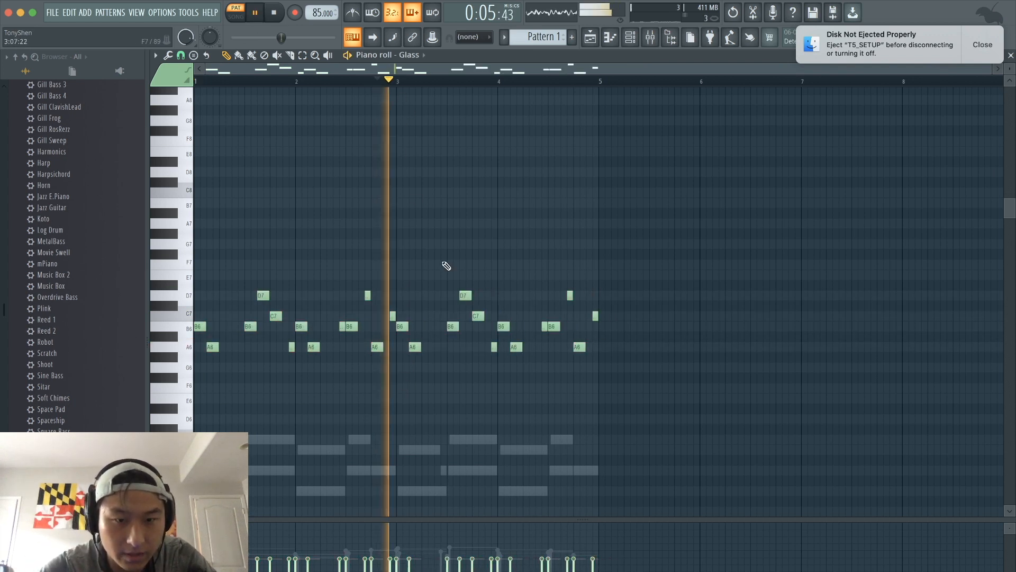
Add a sixteenth-note A6 just before the mid-bar B6 in bar 3, and play the melody through to the end
key(space)
scroll(446, 360, up, 2)
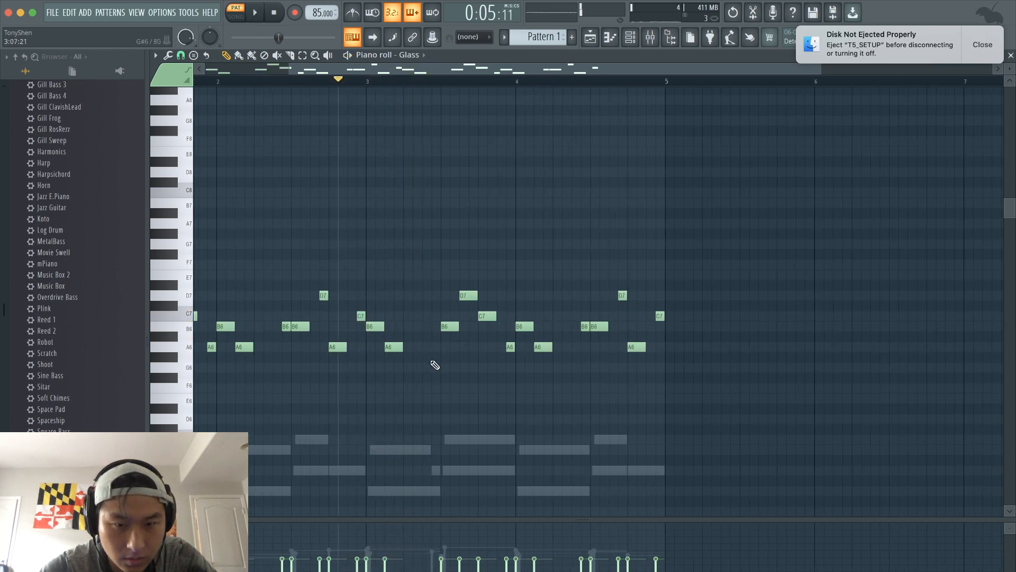
drag(431, 349, 433, 348)
key(space)
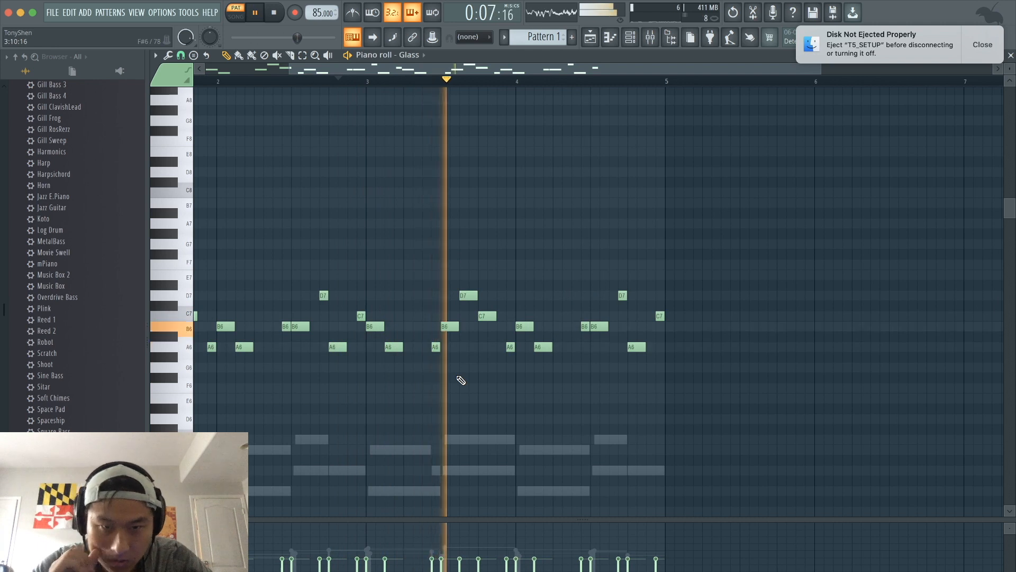
scroll(593, 260, up, 1)
scroll(594, 259, down, 3)
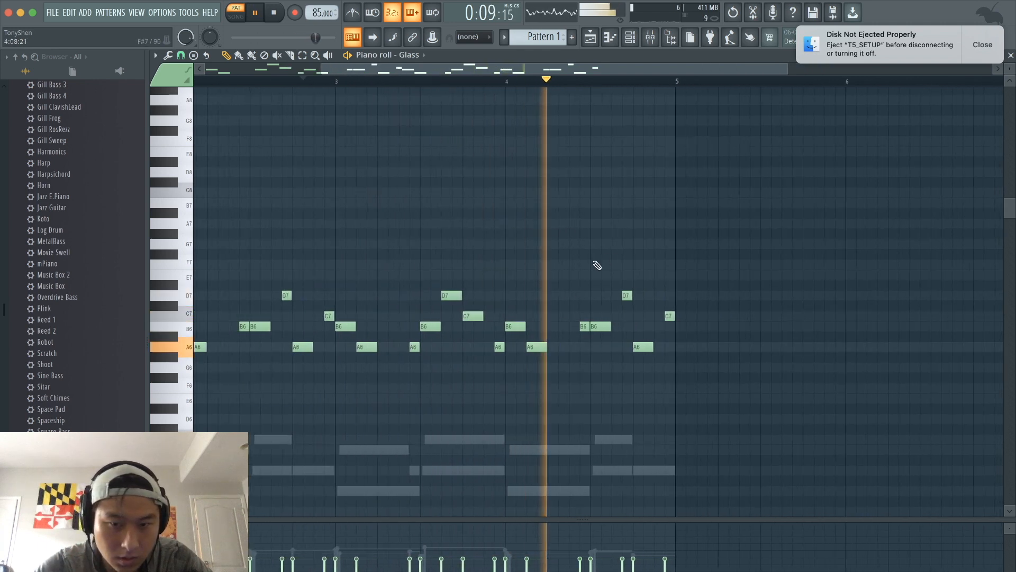
scroll(666, 368, down, 1)
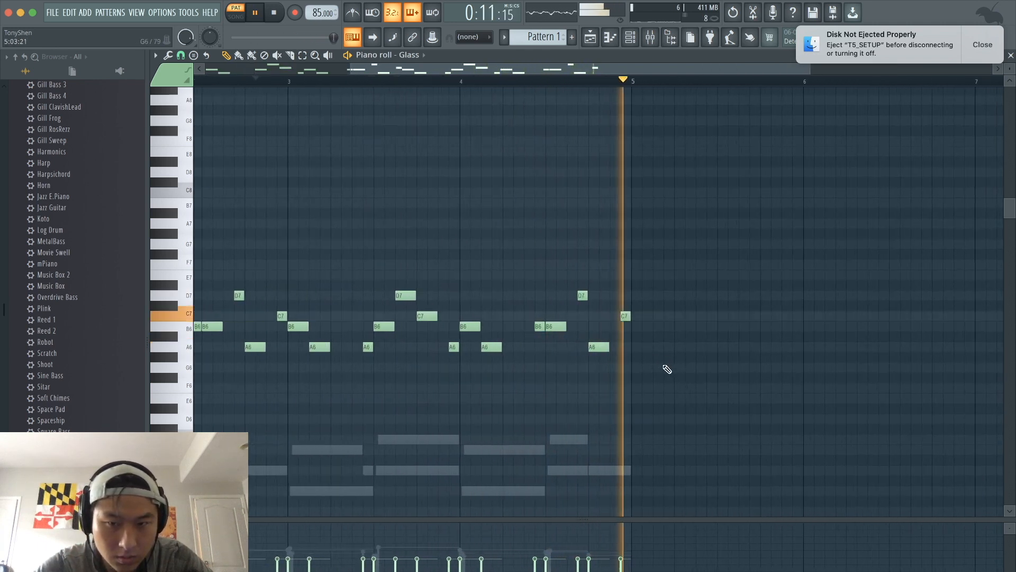
Stop playback, select both the FM rhodes 2 and Glass channels, and assign them to mixer tracks 1 and 2
click(631, 37)
key(space)
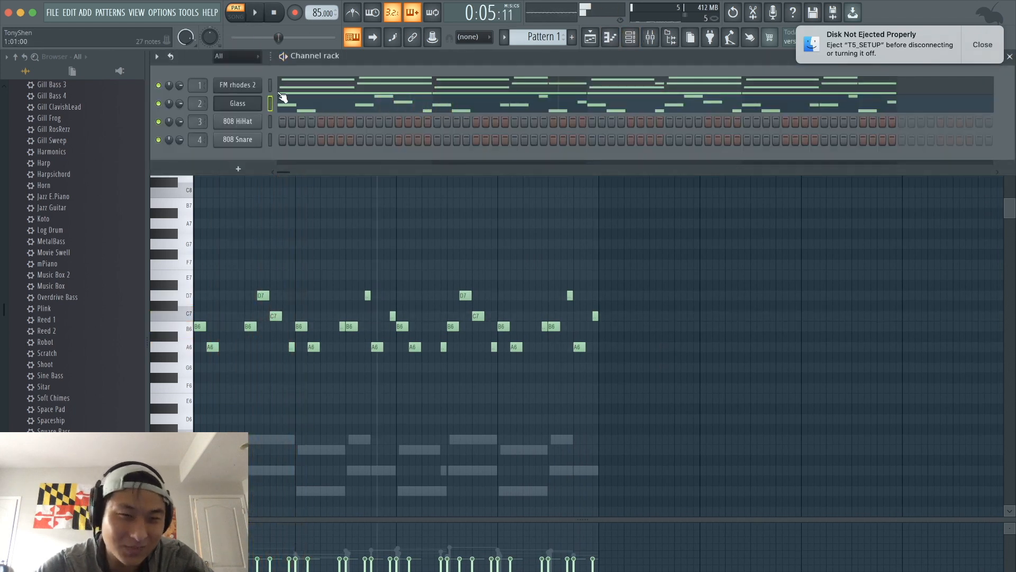
click(270, 84)
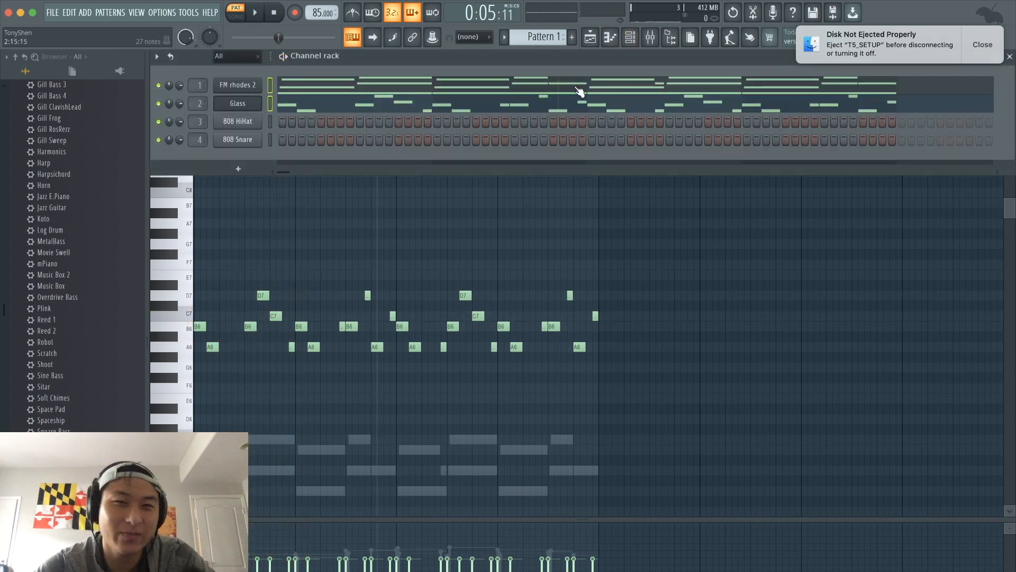
click(654, 41)
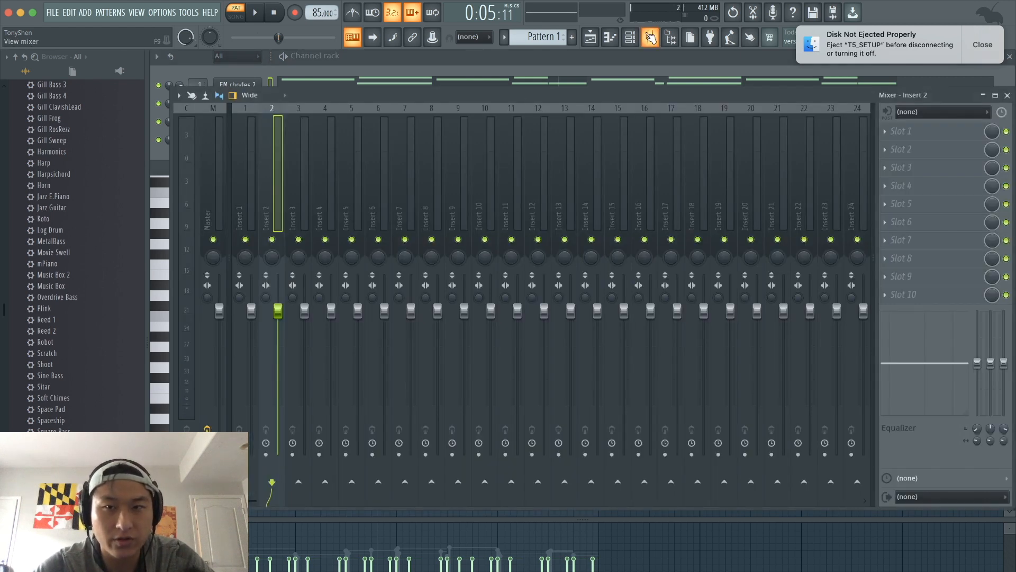
click(252, 169)
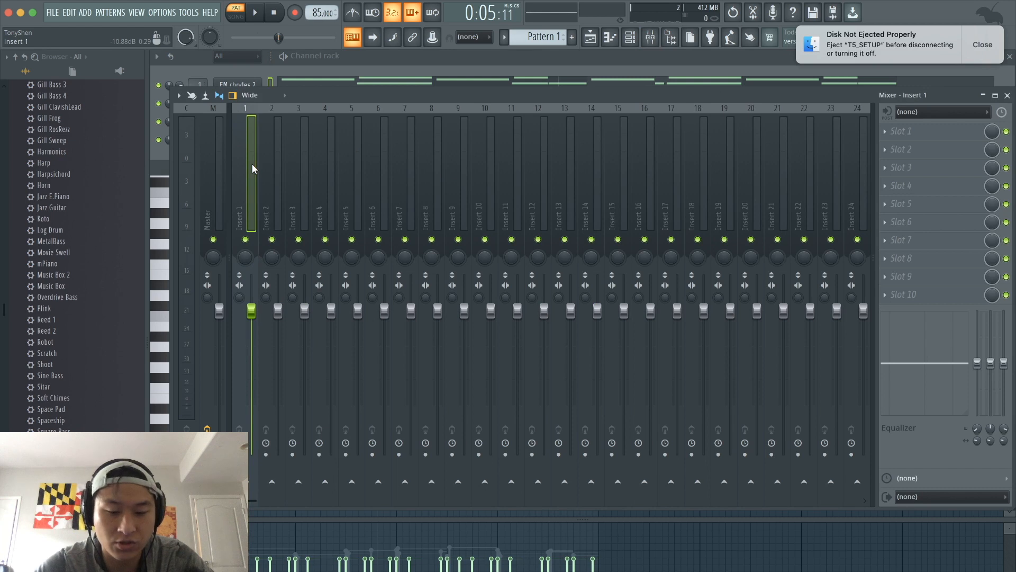
key(super+l)
click(268, 159)
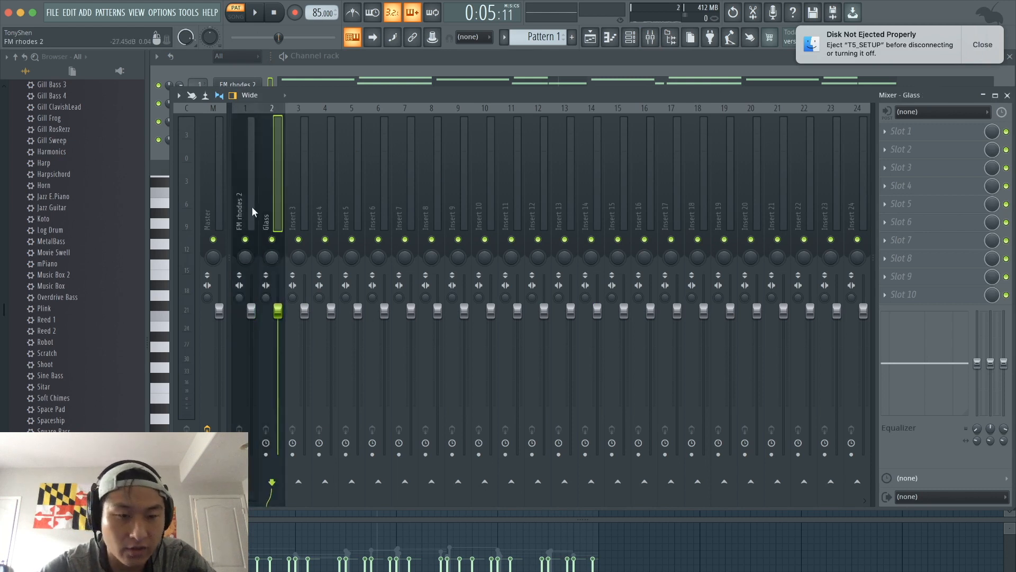
Play the pattern and check the FM rhodes 2 and Glass levels in the mixer and channel rack
click(252, 206)
key(space)
key(space)
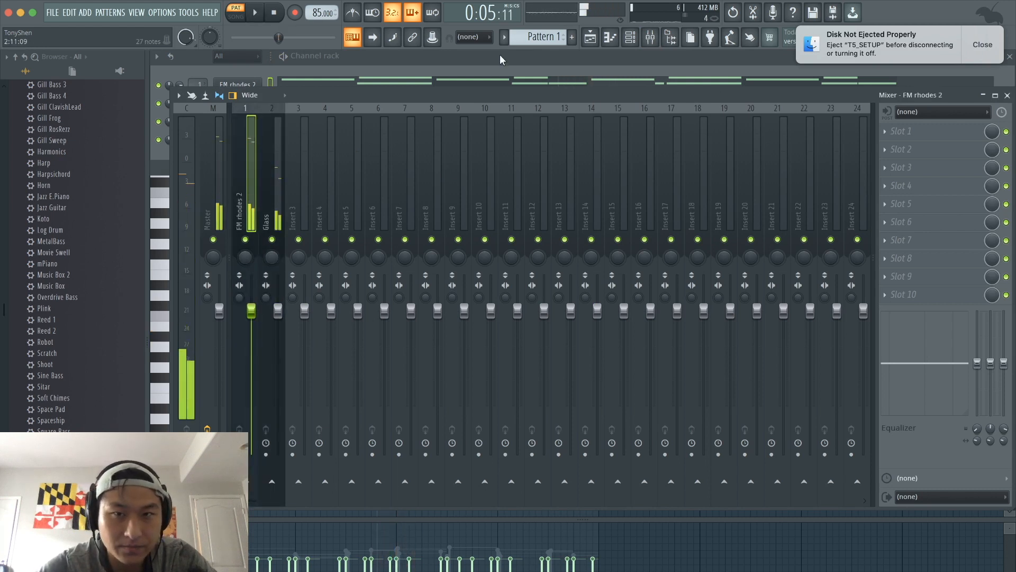
key(F6)
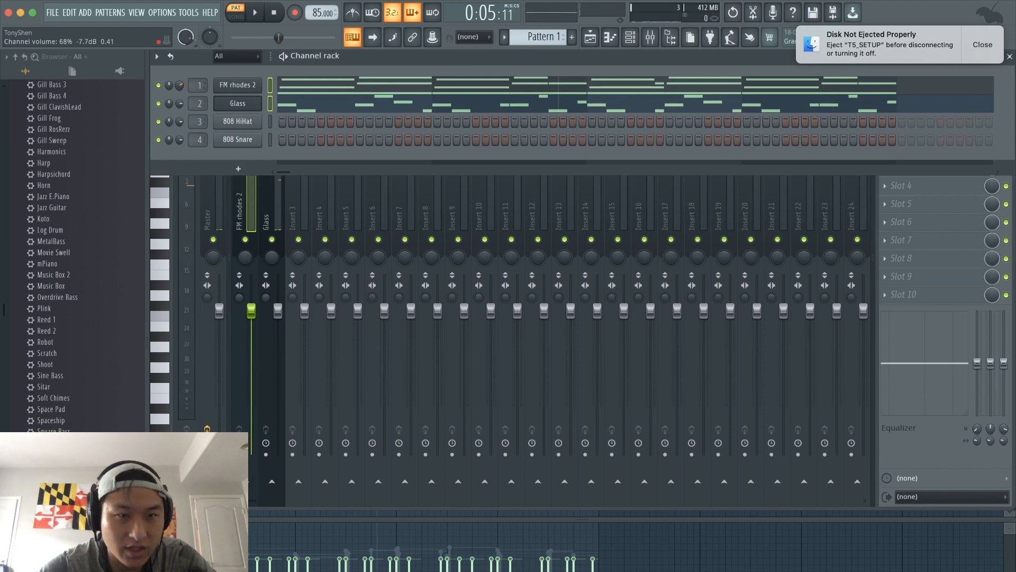
click(261, 185)
key(space)
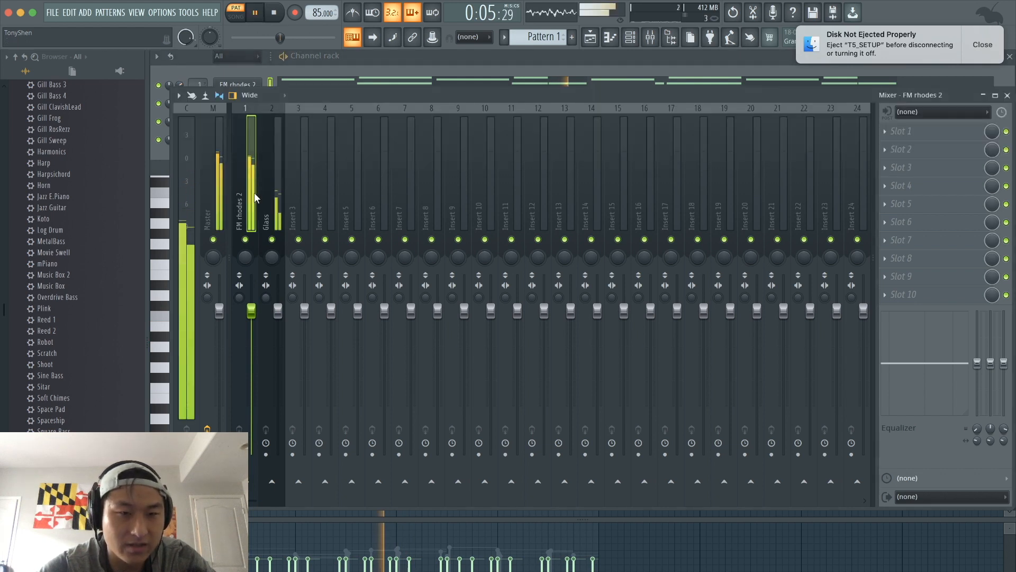
key(F6)
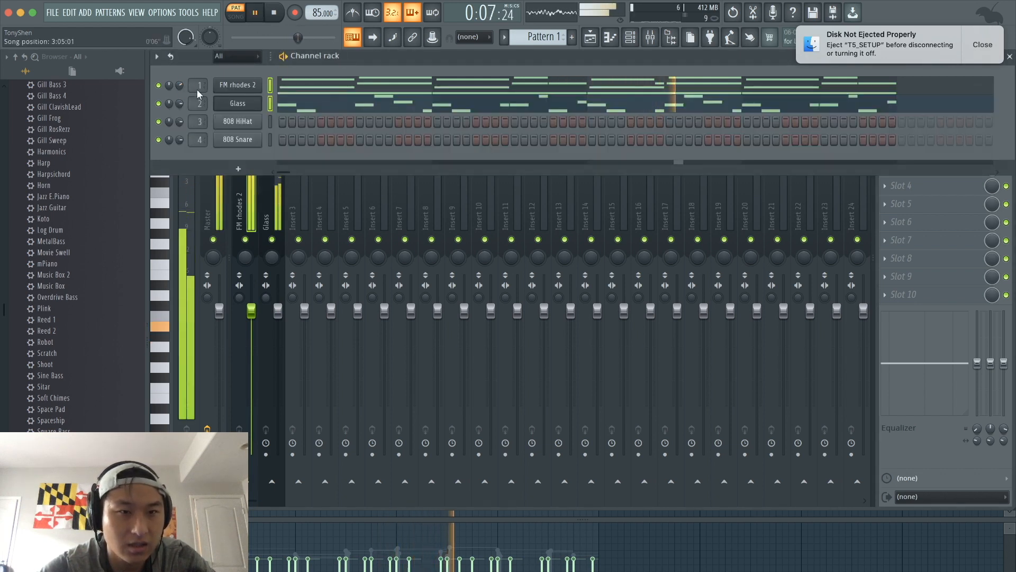
click(283, 207)
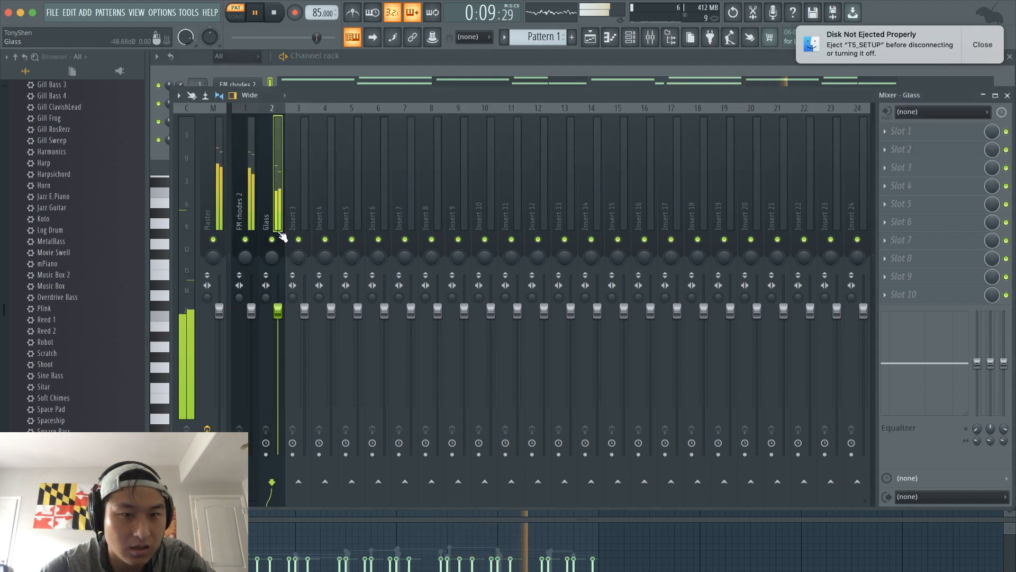
Balance the mixer volumes during playback, lowering FM rhodes 2 to just under 57% and Glass to slightly above that level
drag(251, 311, 252, 351)
drag(278, 311, 254, 369)
key(space)
click(280, 359)
key(space)
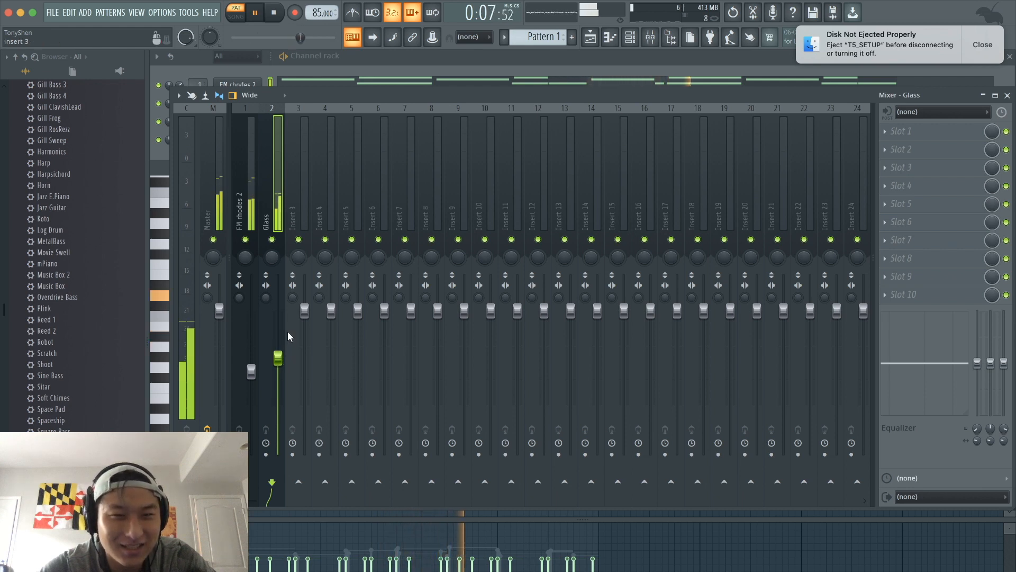
click(252, 371)
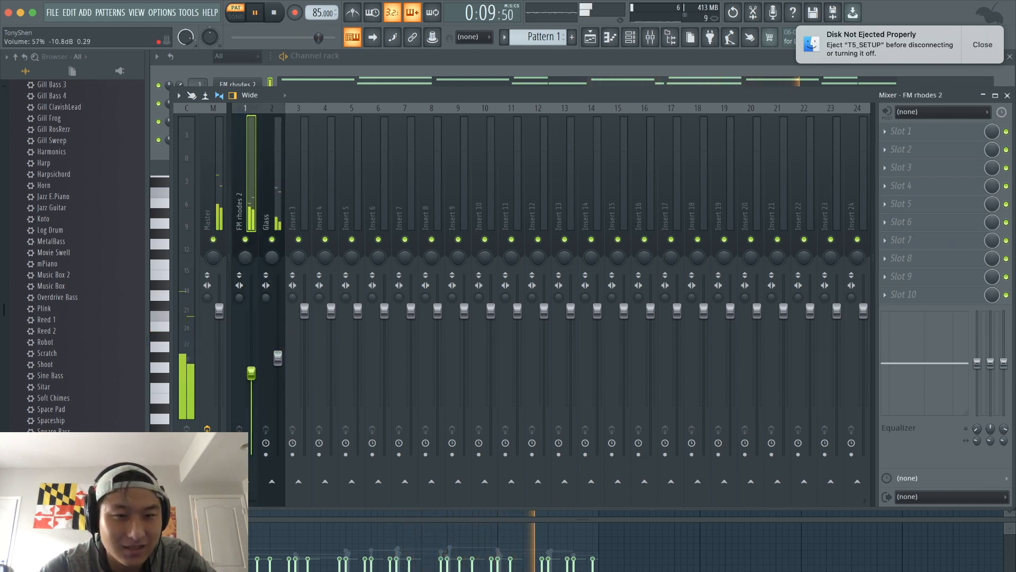
drag(254, 372, 253, 376)
key(space)
Route the FM rhodes 2 and Glass tracks together to Insert 3 only, and check the routing of each track
ctrl+click(277, 196)
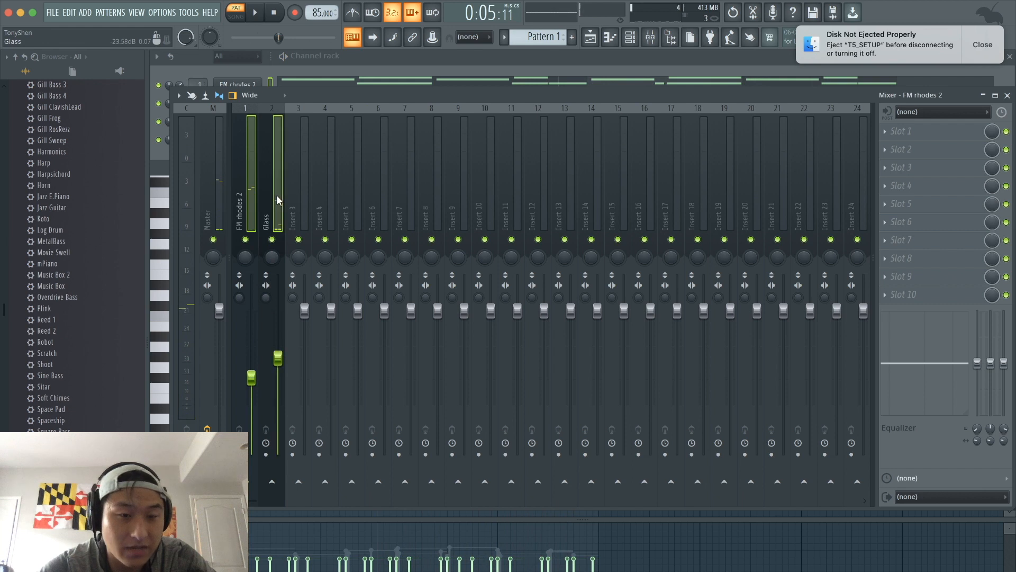
right_click(299, 483)
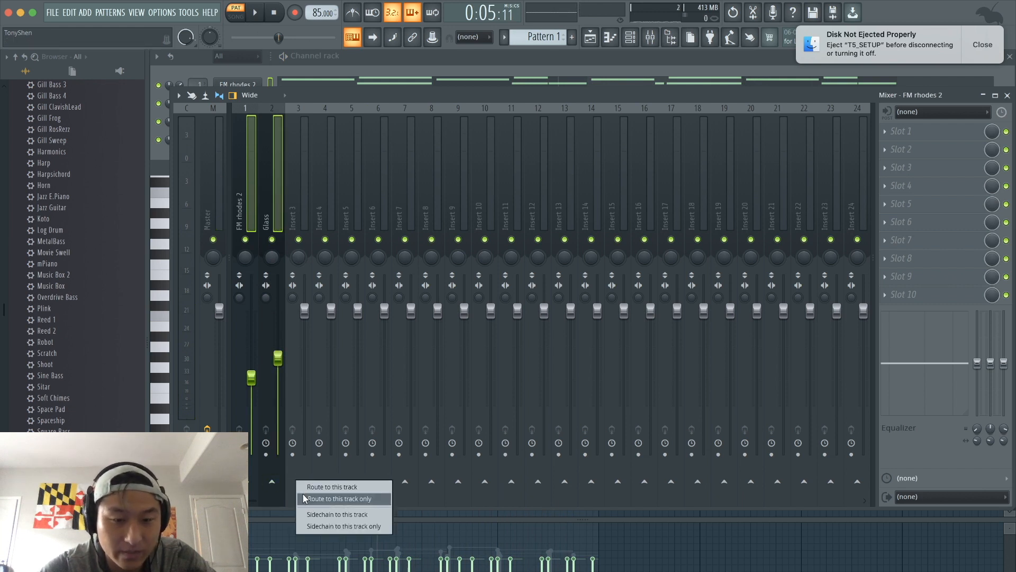
click(305, 498)
click(289, 191)
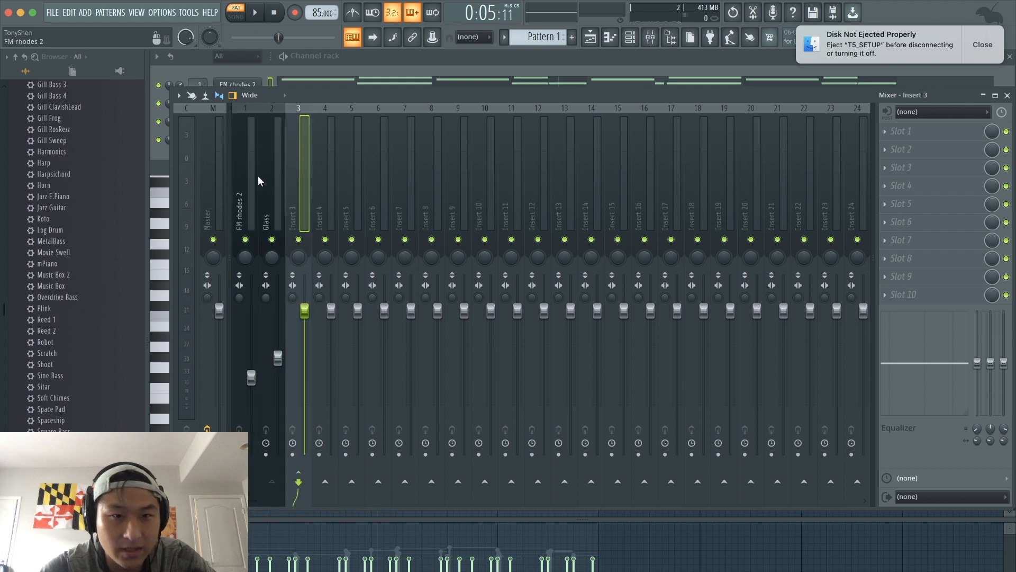
click(258, 176)
click(301, 176)
click(263, 180)
click(250, 186)
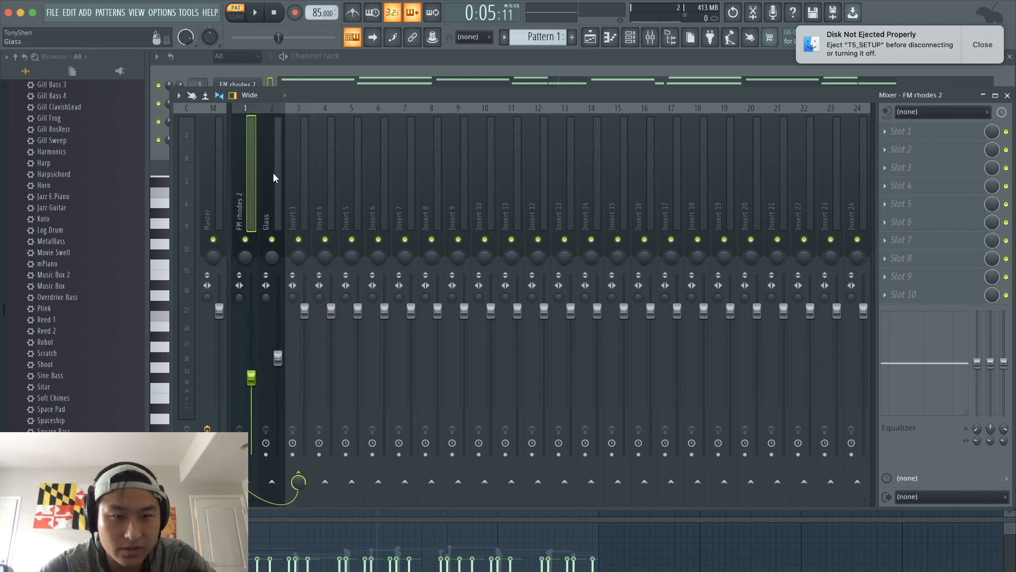
Reapply routing to Insert 3 only with both FM rhodes 2 and Glass selected, and play the pattern
ctrl+click(273, 177)
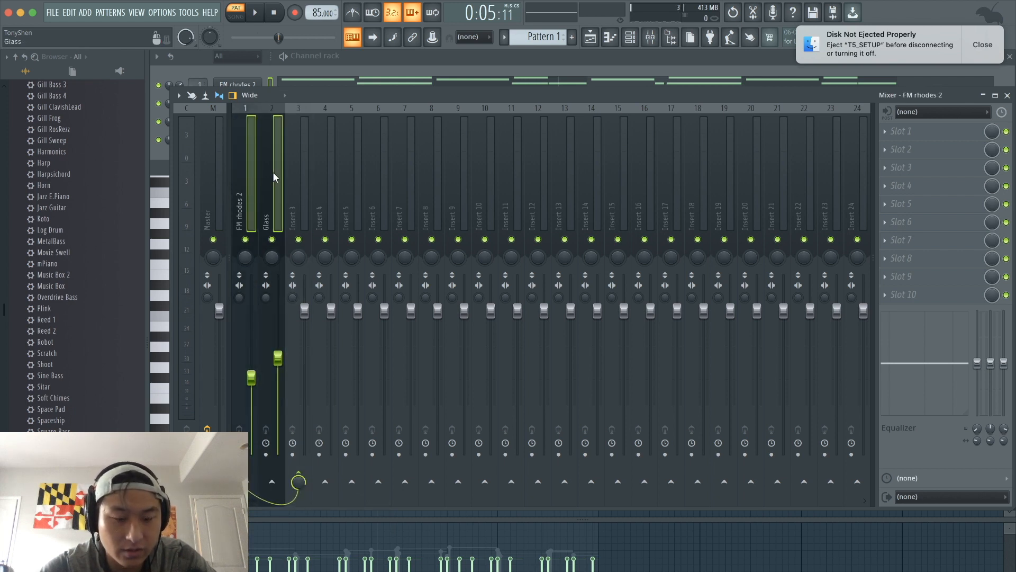
right_click(300, 474)
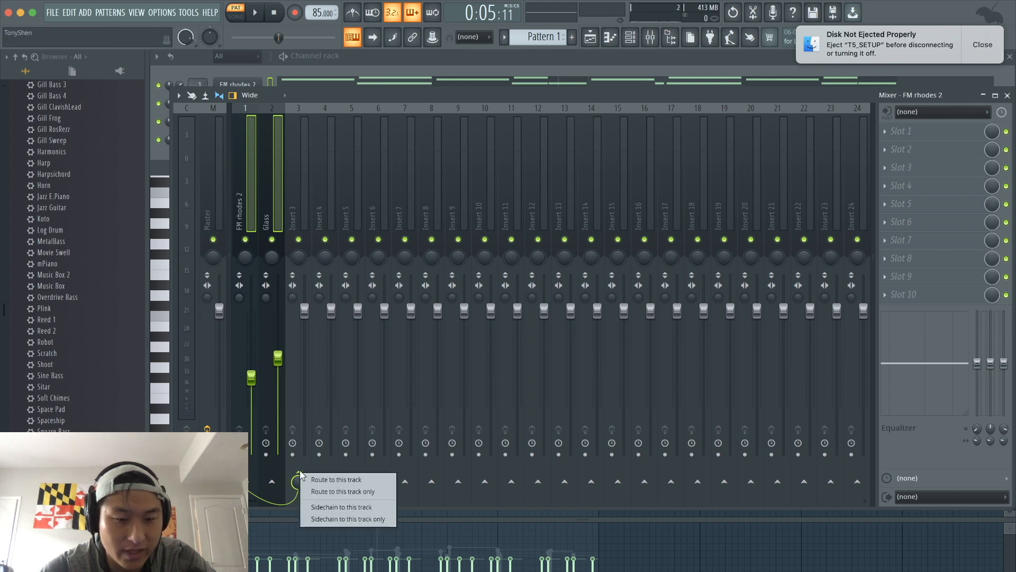
click(322, 490)
key(space)
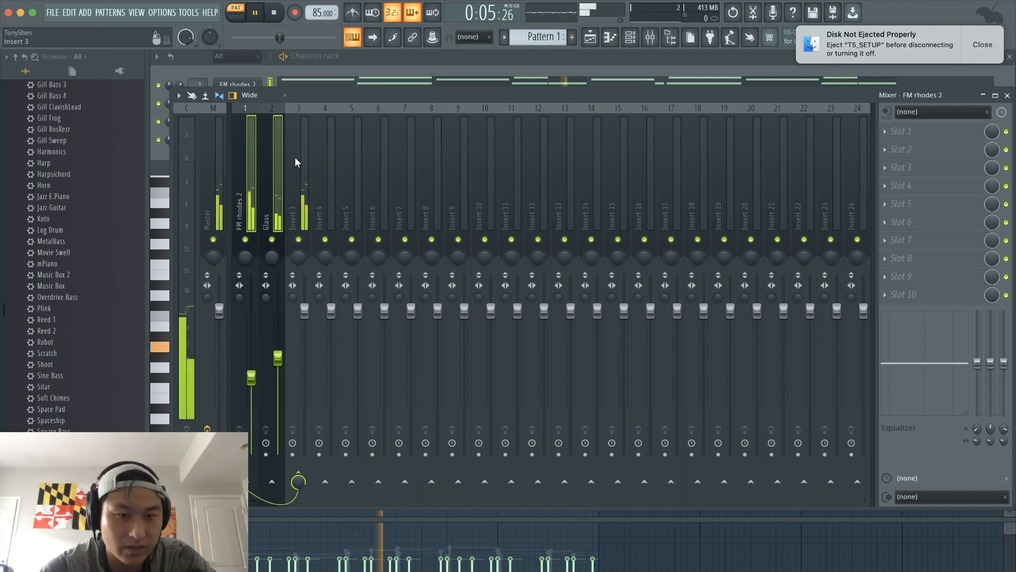
Stop playback and load Fruity Parametric EQ 2 in the first effect slot of the FM rhodes 2 track
click(301, 186)
key(space)
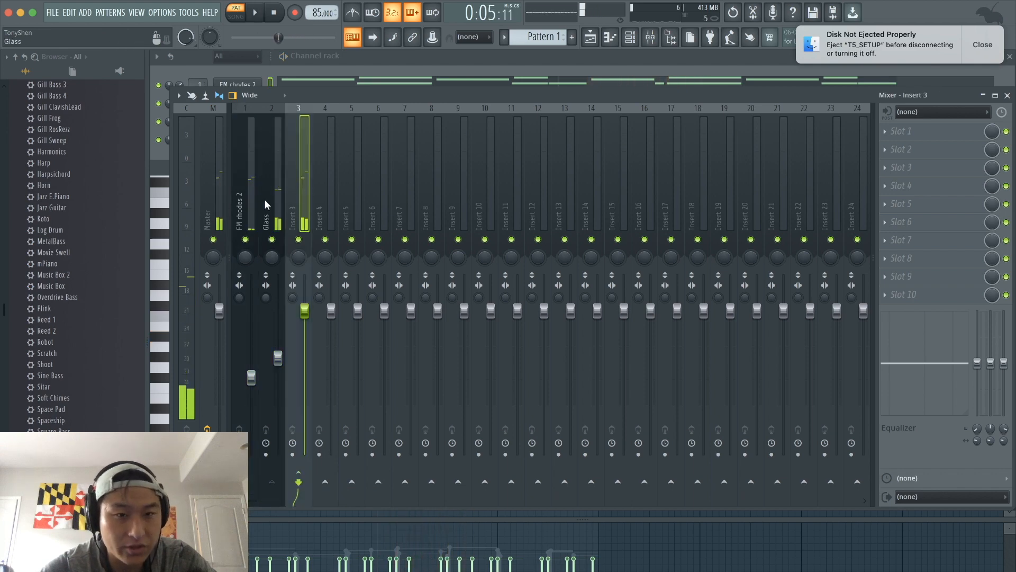
click(249, 200)
click(933, 135)
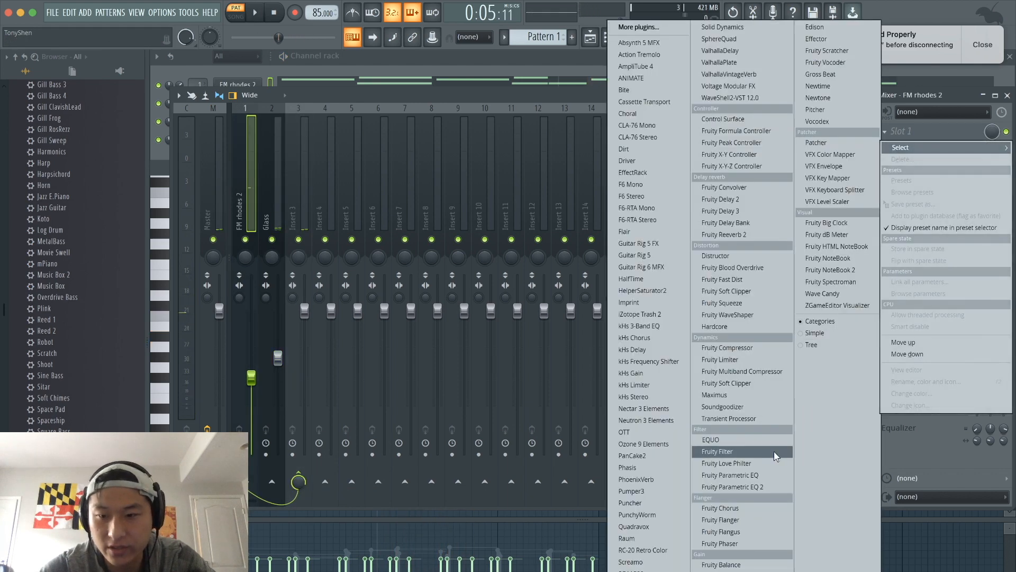
click(750, 487)
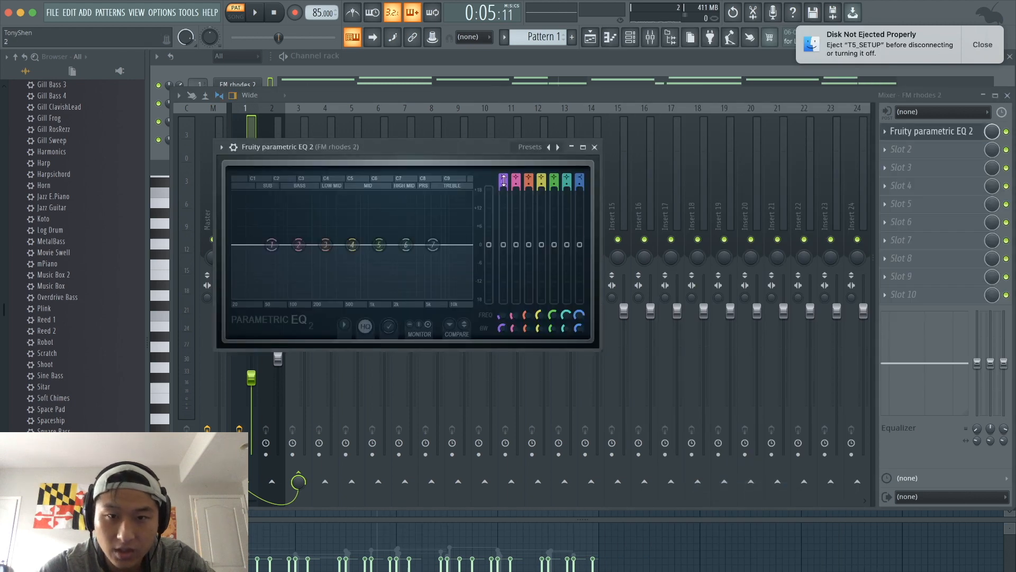
Shape the FM rhodes 2 EQ with a steep band 1 high-pass and a slight band 7 treble reduction during playback
scroll(271, 244, down, 2)
drag(271, 244, 326, 244)
key(space)
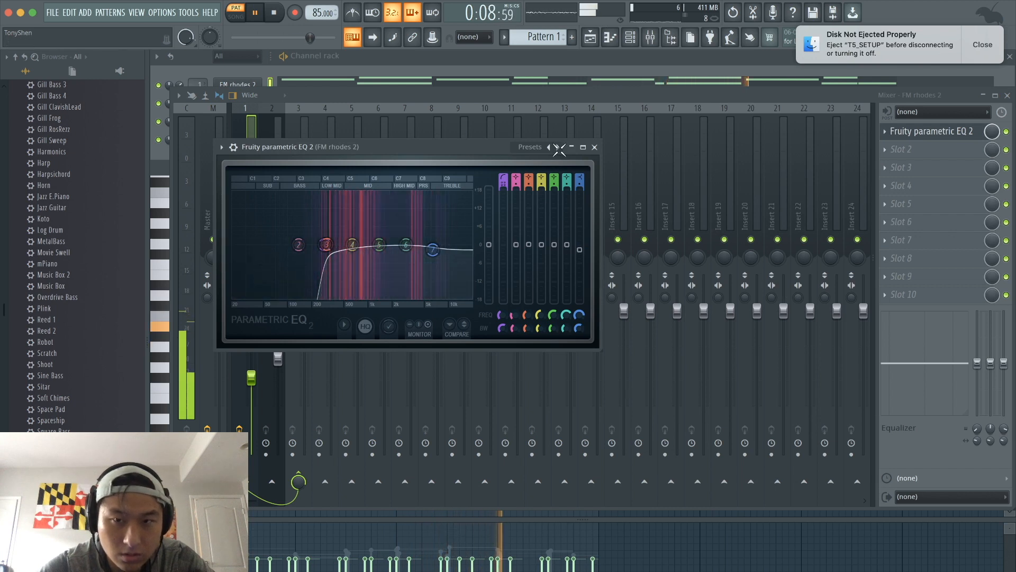
click(595, 147)
Load Fruity Parametric EQ 2 in the first effect slot of the Glass track
click(276, 228)
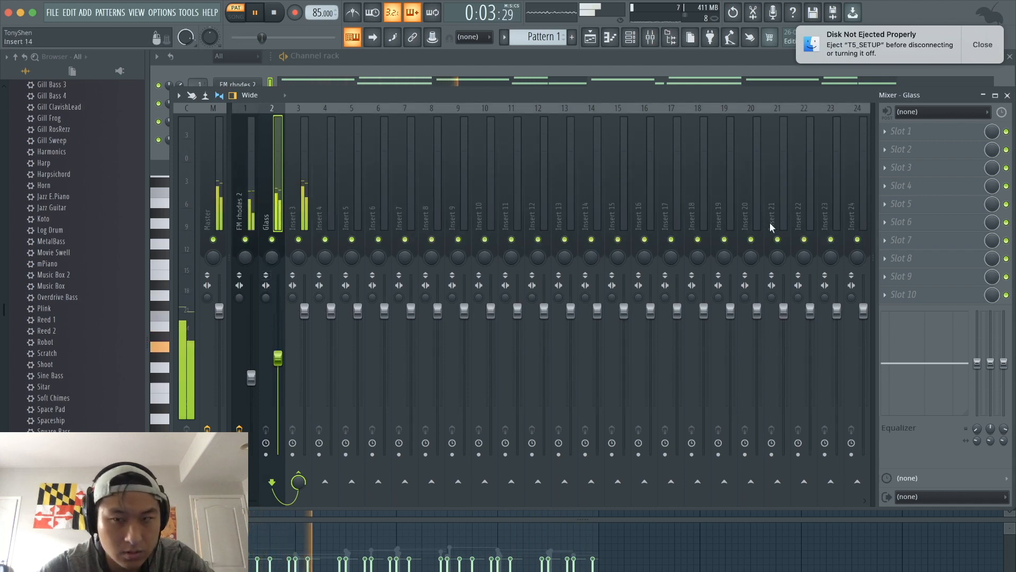
key(space)
click(935, 132)
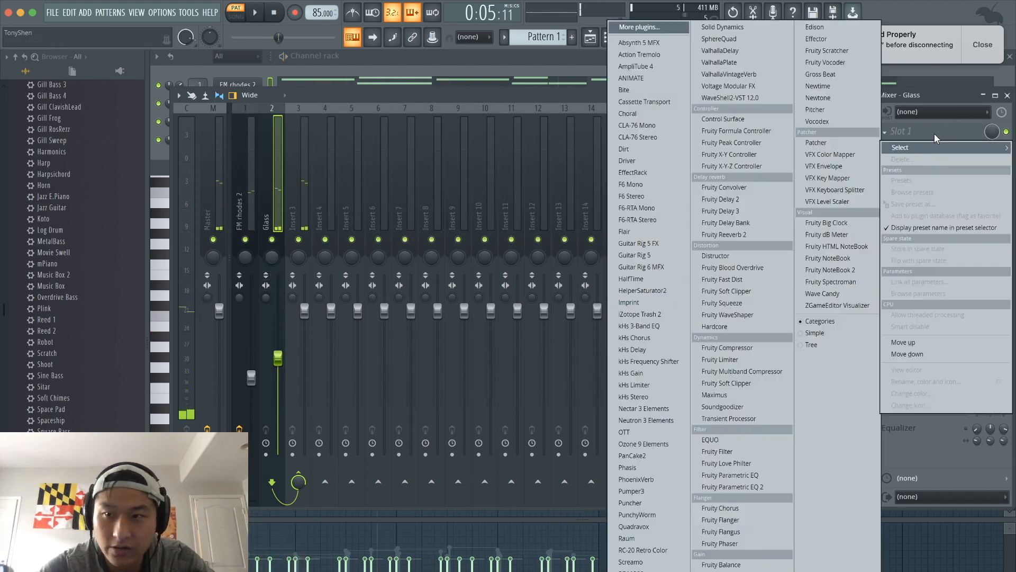
click(733, 487)
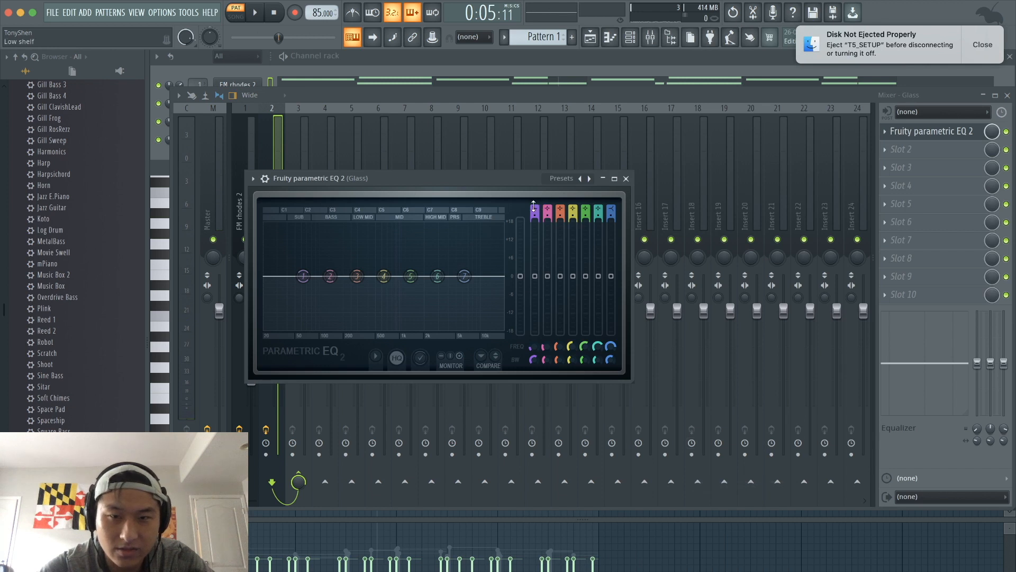
High-pass Glass with EQ band 1 at about 510 Hz during playback and lower its mixer fader slightly
drag(534, 208, 534, 222)
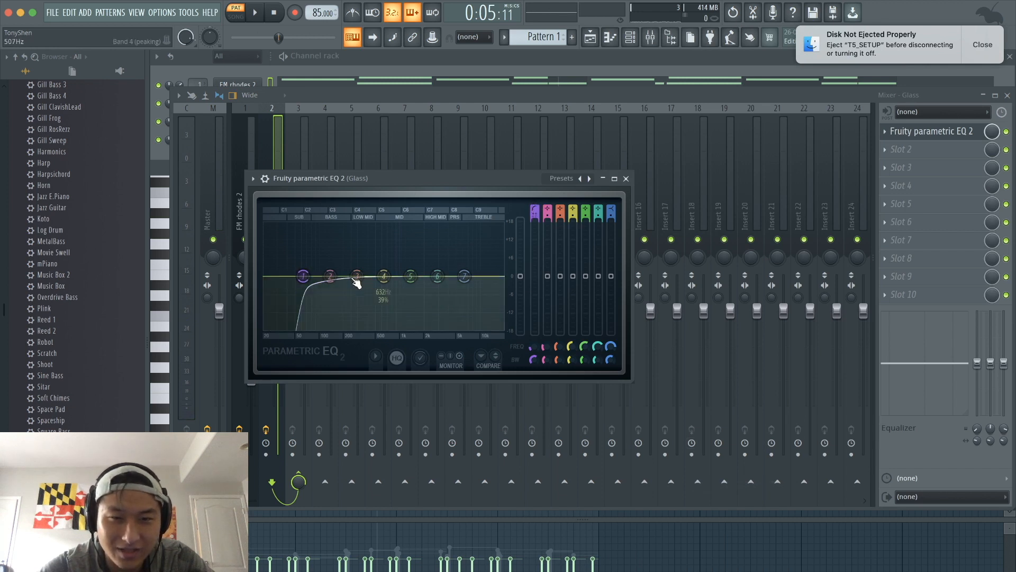
key(space)
drag(302, 275, 359, 276)
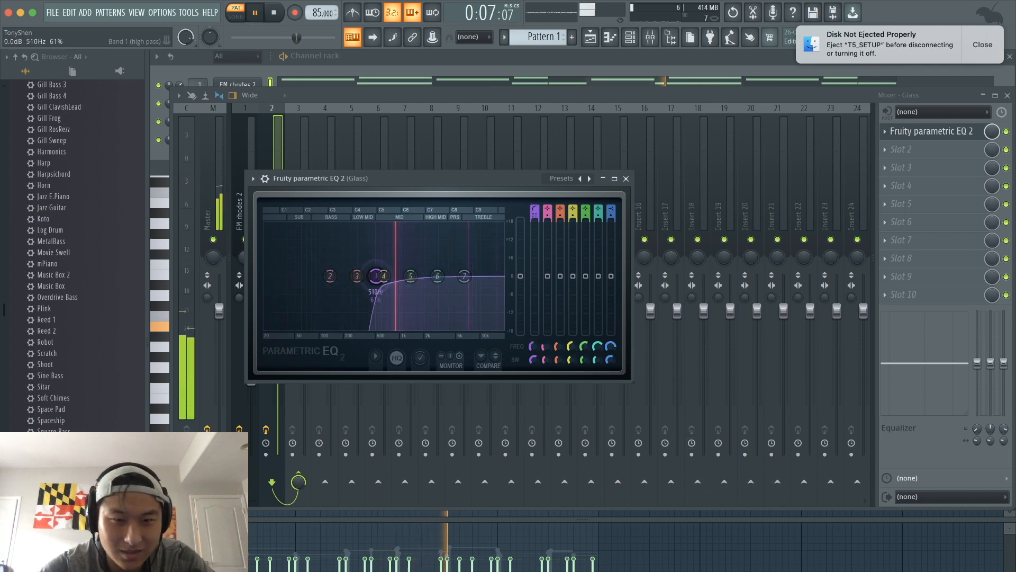
click(625, 179)
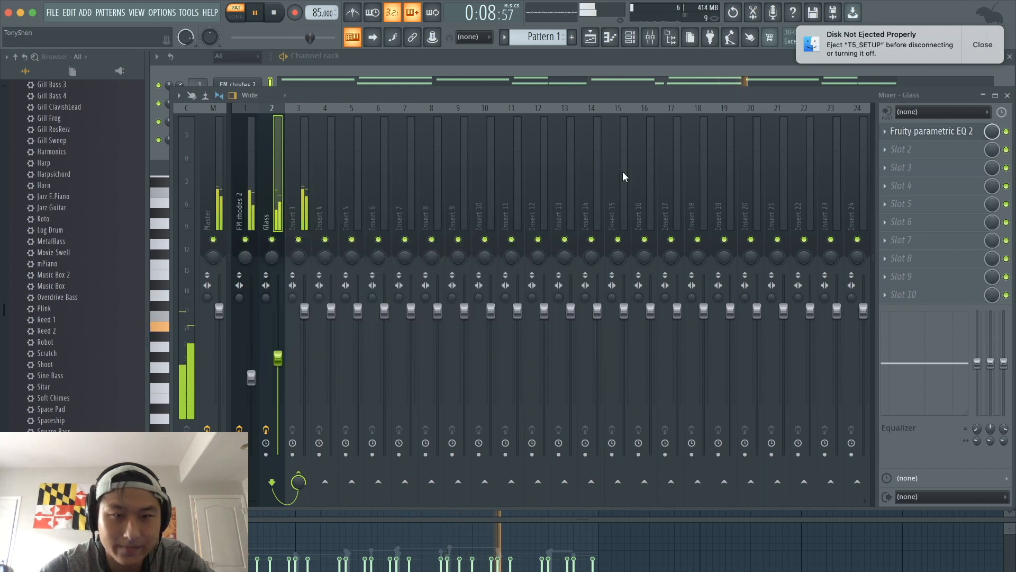
drag(277, 358, 277, 364)
Load Fruity Compressor in the first effect slot of Insert 3 and move its window over the middle of the mixer
click(296, 222)
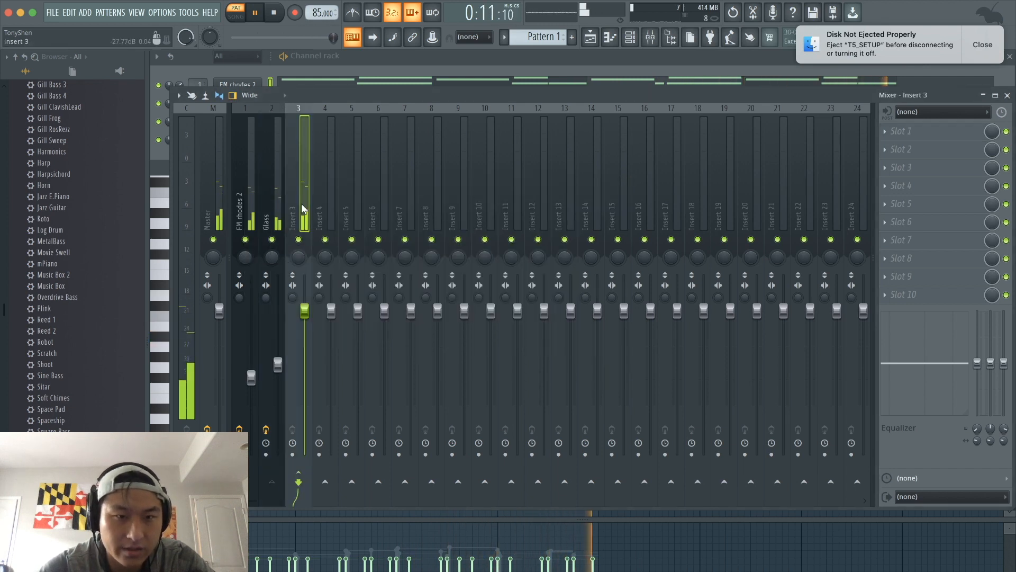
key(space)
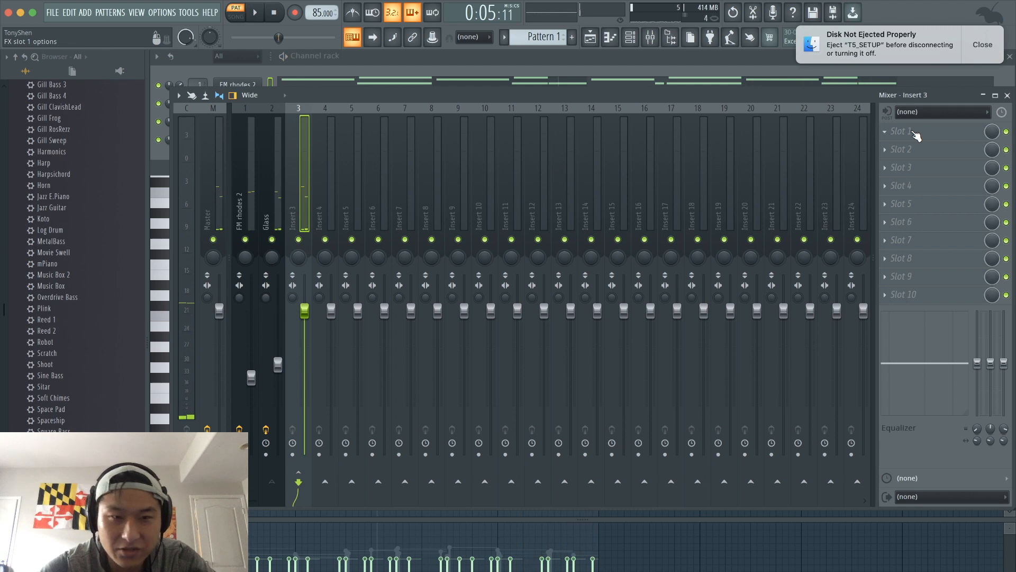
click(934, 131)
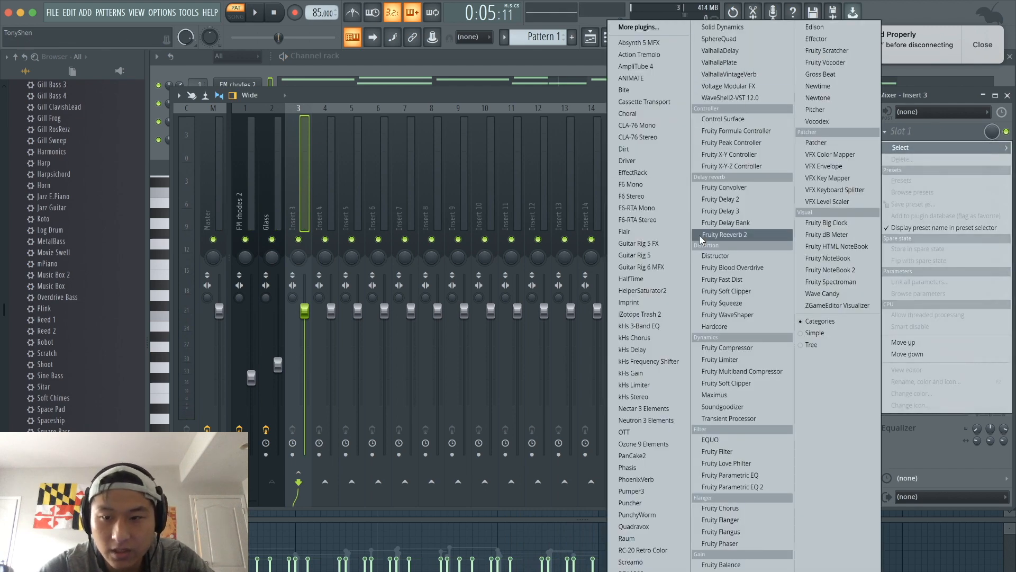
click(728, 348)
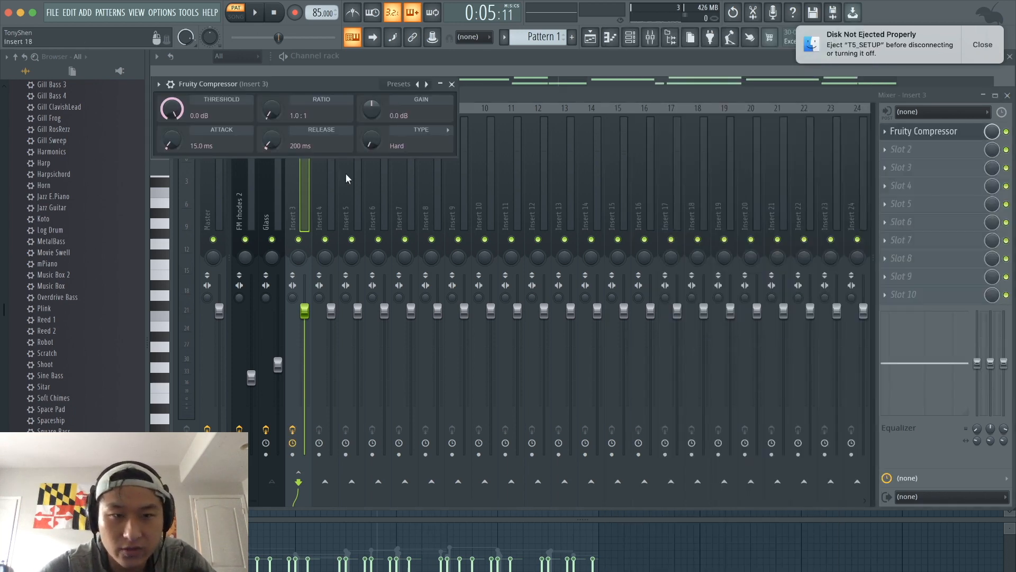
drag(268, 83, 559, 209)
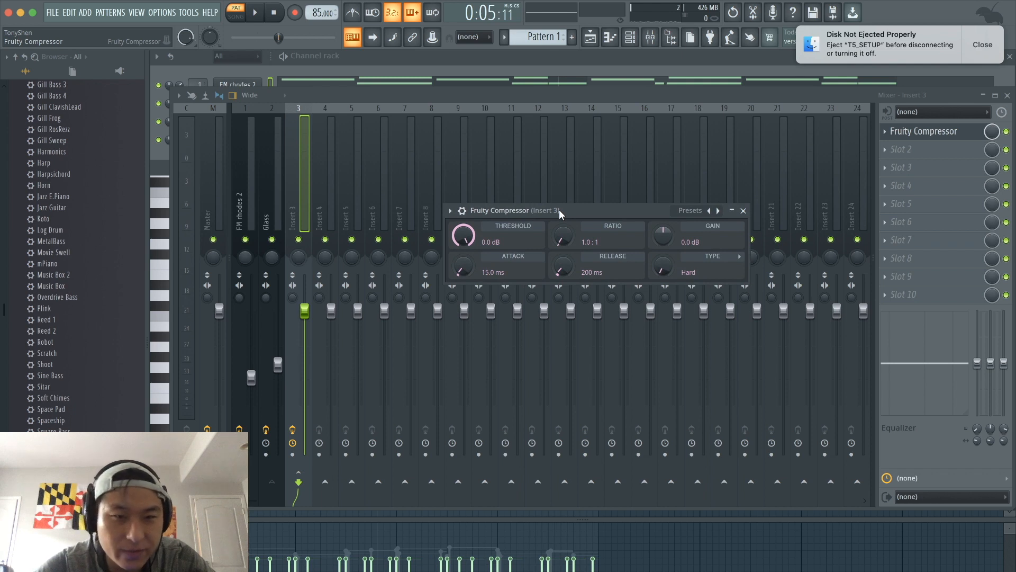
Play the pattern and lower the Insert 3 compressor's threshold to about -24.5 dB
key(space)
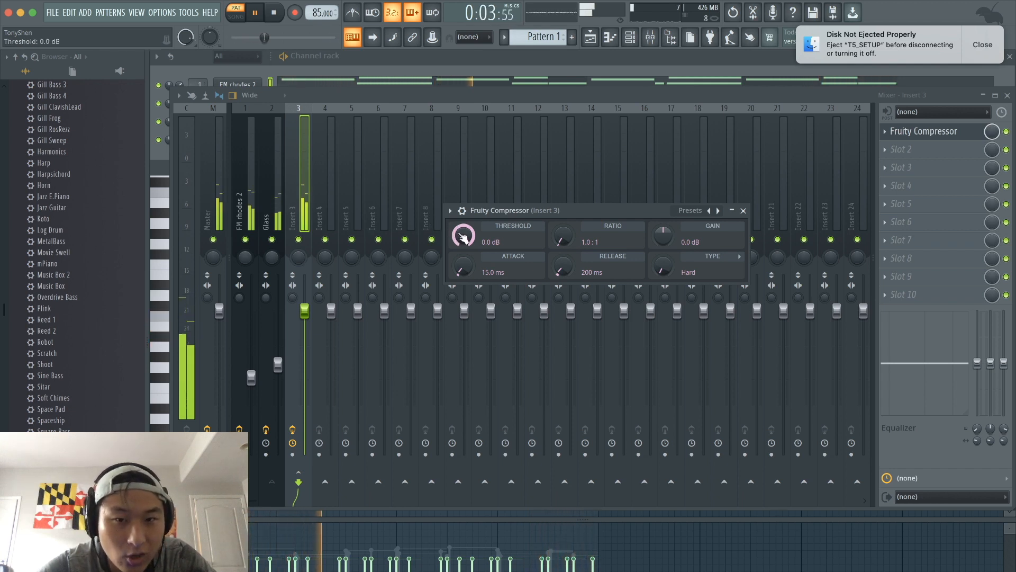
drag(464, 236, 464, 276)
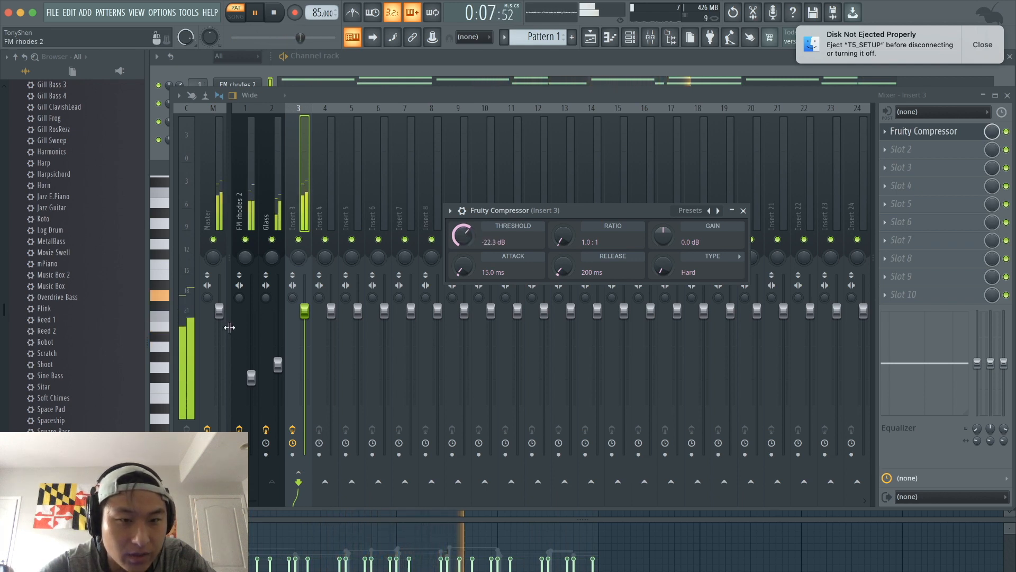
drag(481, 238, 482, 243)
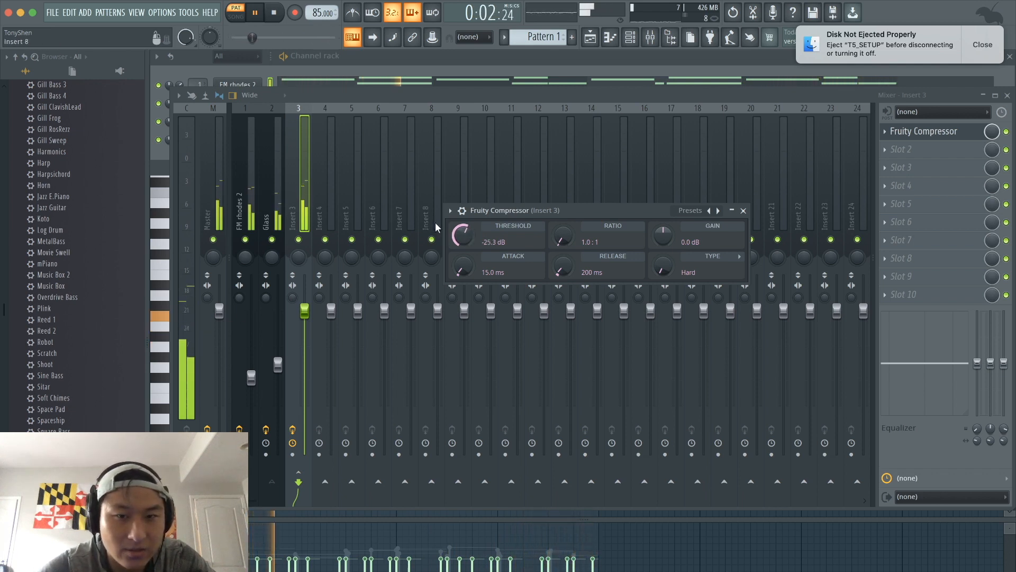
drag(464, 229, 464, 227)
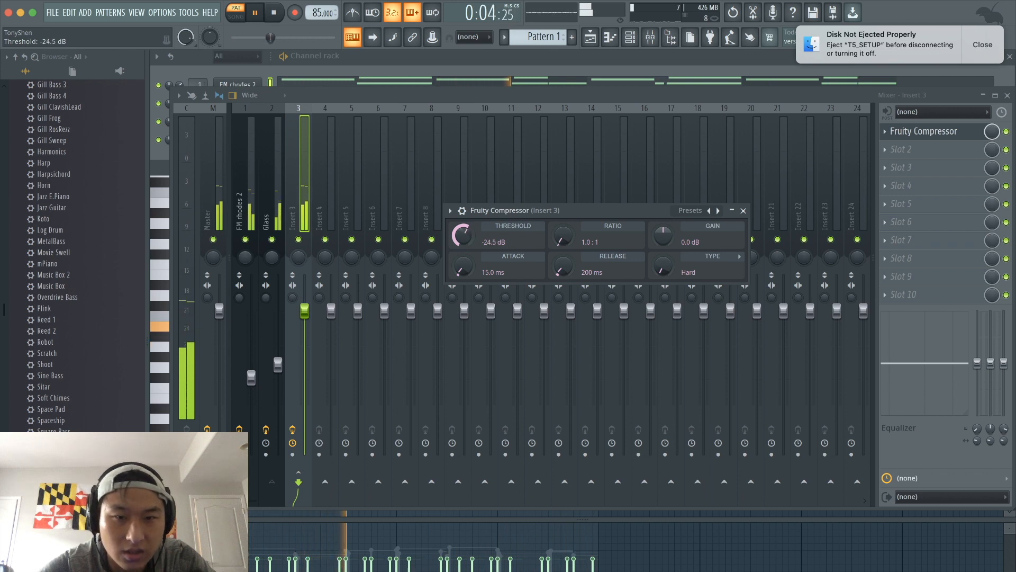
Set the Insert 3 compressor to a 4.4:1 ratio, -25.3 dB threshold and 3.0 dB gain, and close it
drag(563, 236, 563, 219)
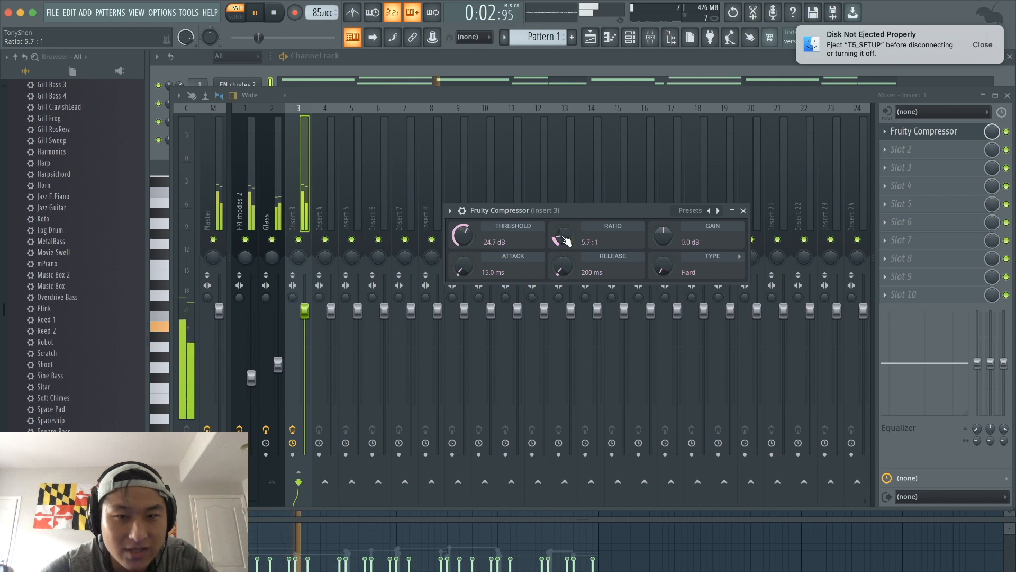
drag(565, 237, 564, 262)
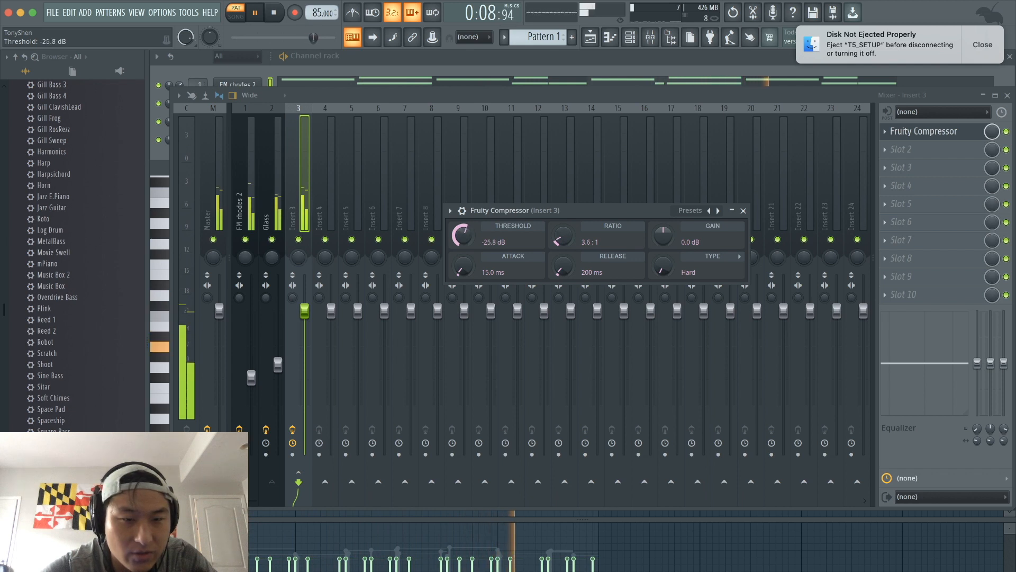
drag(461, 235, 462, 233)
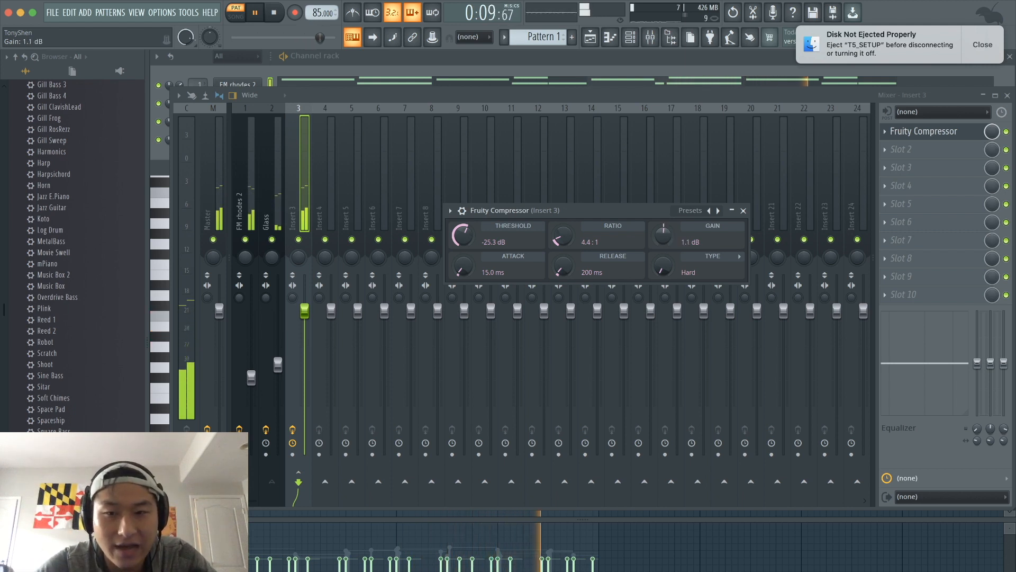
drag(663, 236, 663, 230)
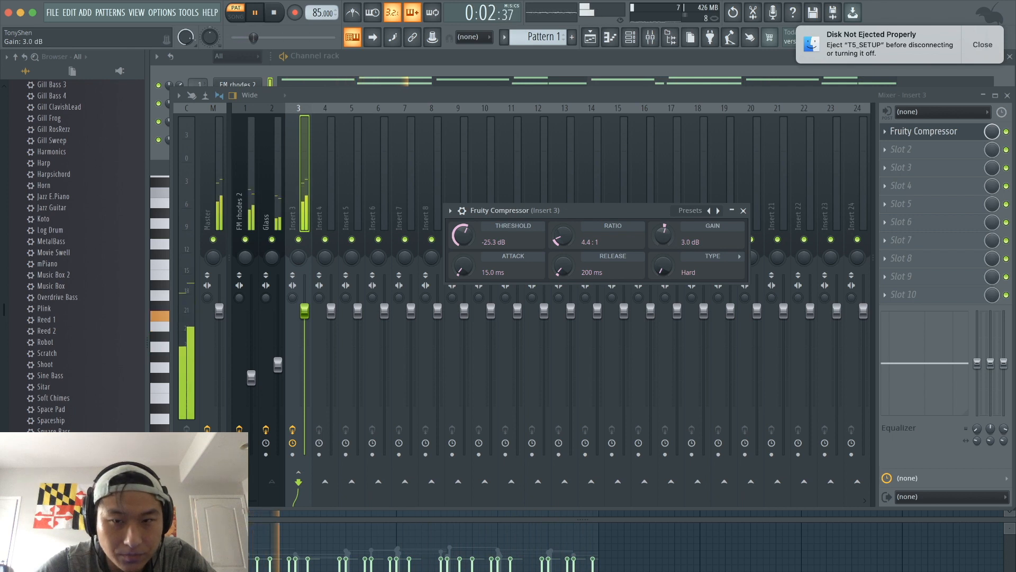
click(743, 211)
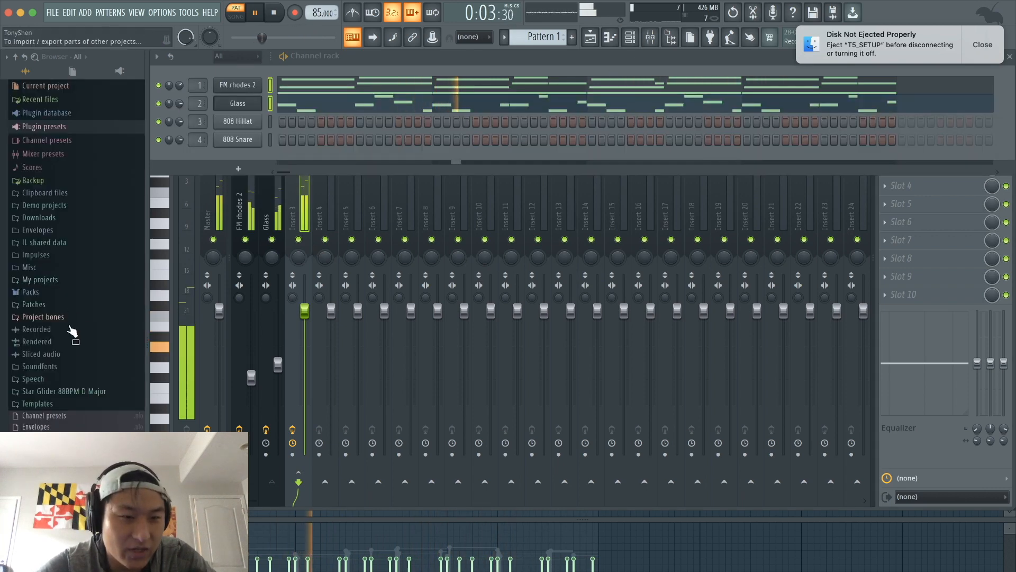
Replace the 808 HiHat channel's sound with the hearts clap from the Slap Pack VOL 3 drum kit's Claps folder
key(space)
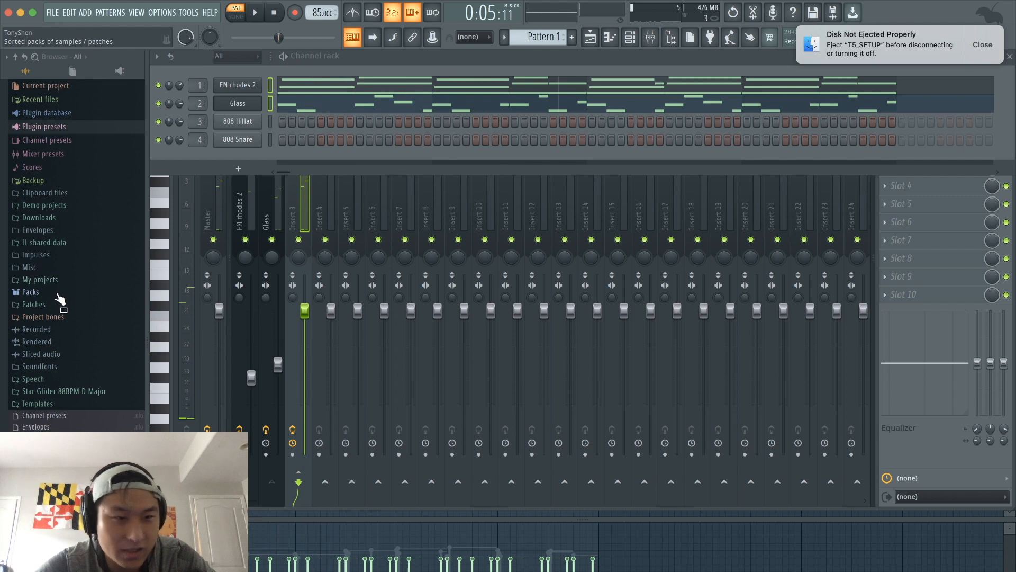
click(57, 304)
click(53, 404)
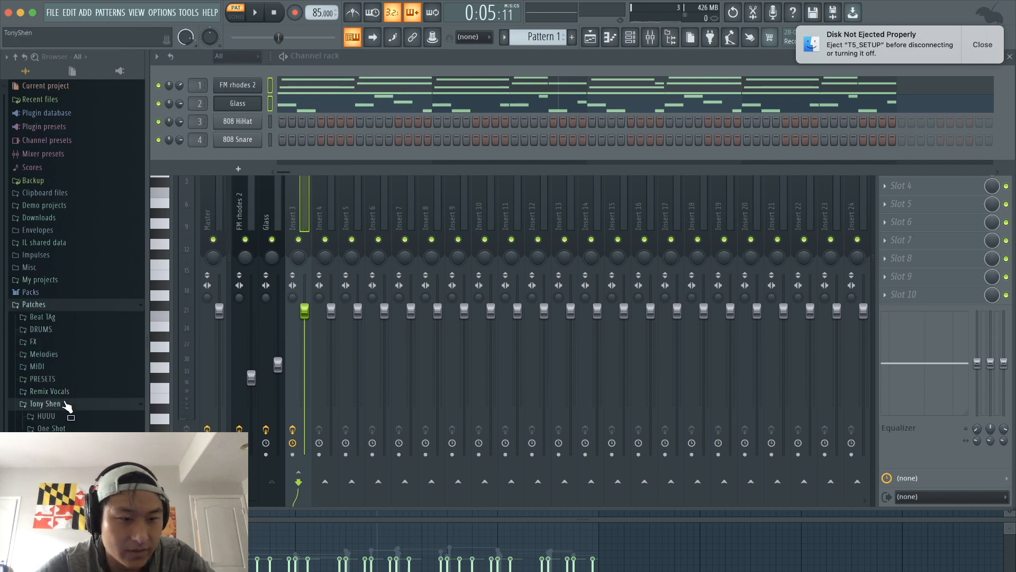
click(41, 329)
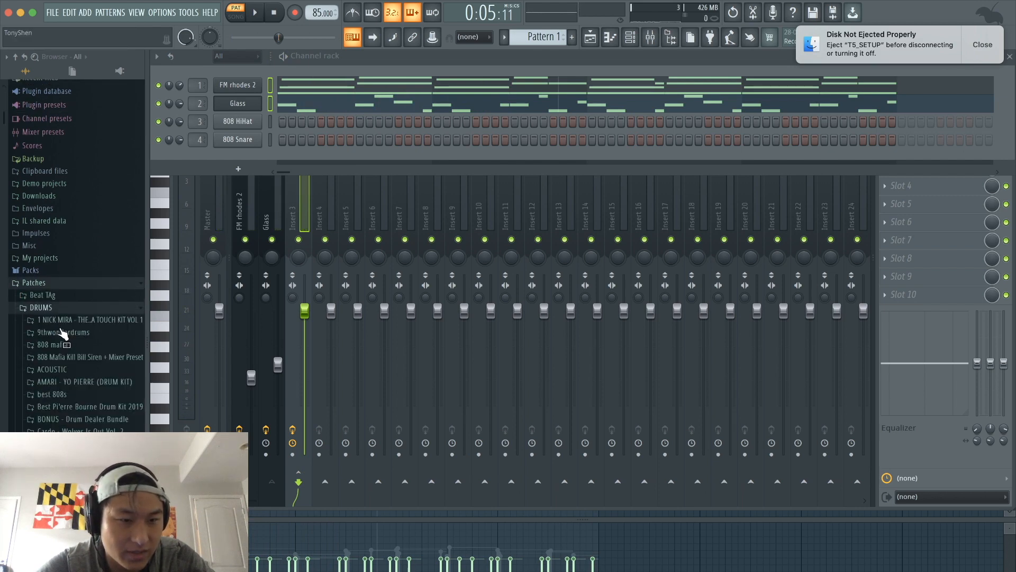
scroll(53, 328, down, 10)
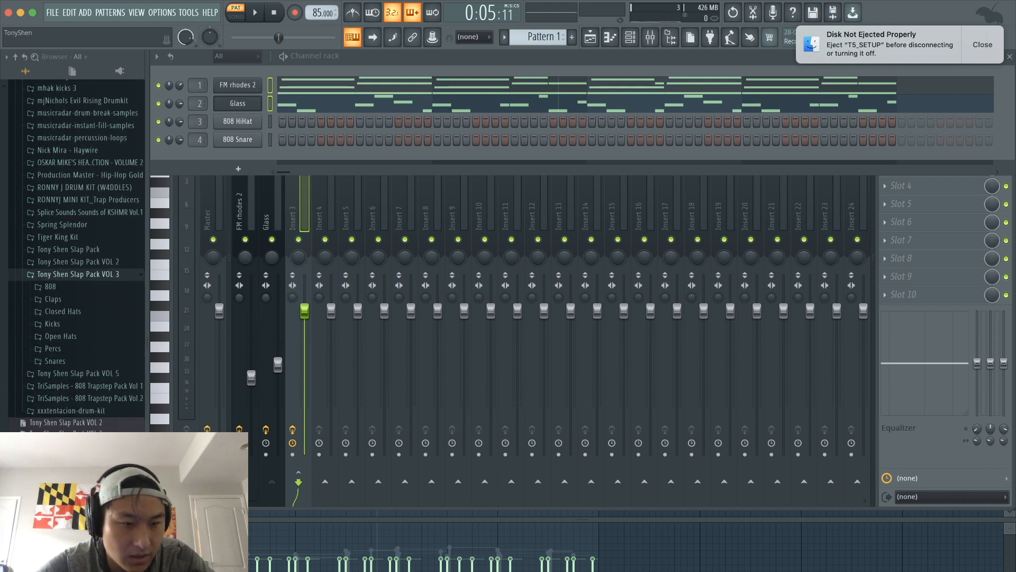
scroll(92, 386, down, 5)
click(90, 263)
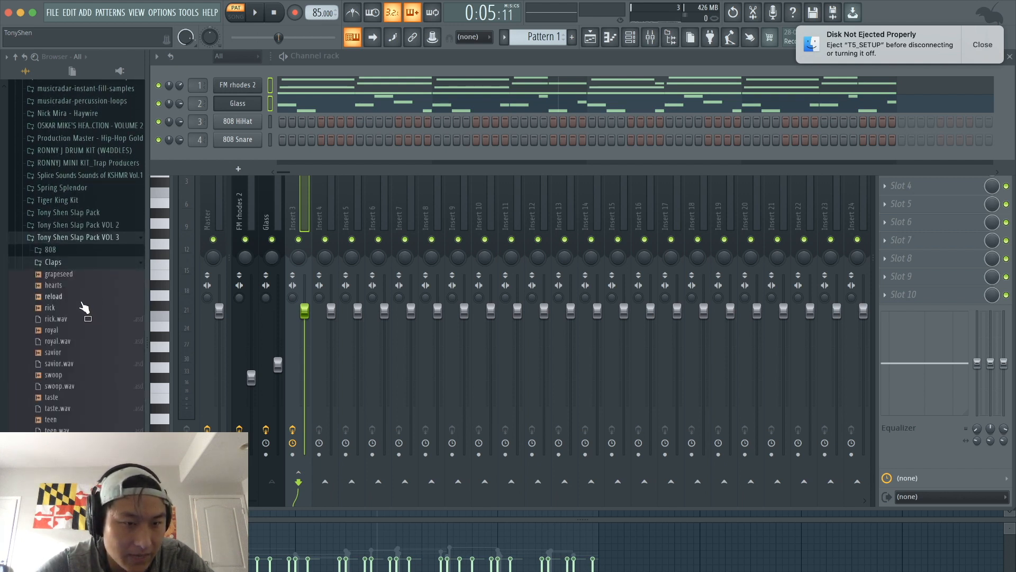
click(74, 292)
drag(74, 295, 241, 122)
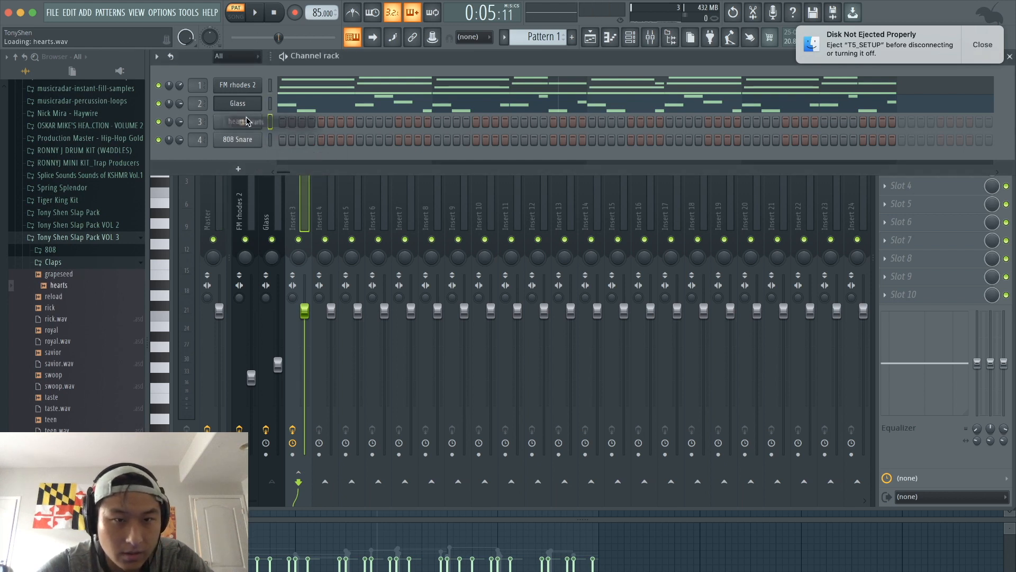
Place hearts clap hits on steps 5 and 13 of each of the four bars while the pattern plays
click(321, 121)
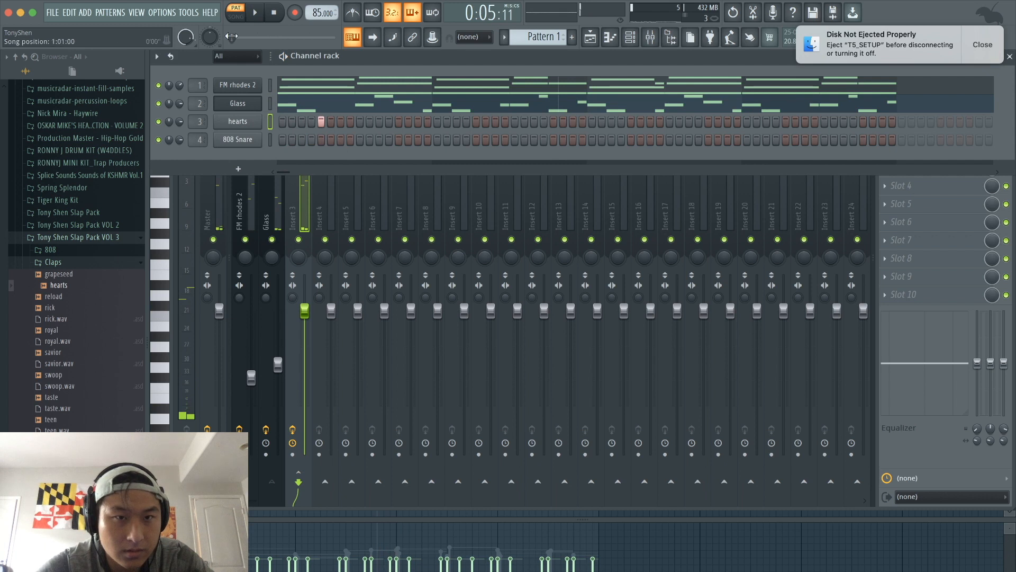
key(space)
click(399, 122)
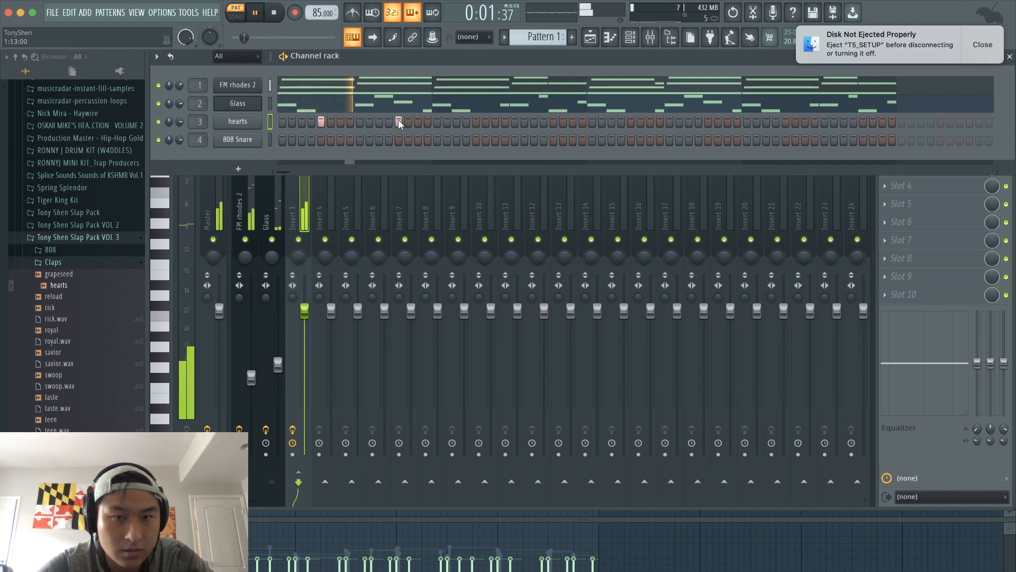
click(478, 121)
click(553, 121)
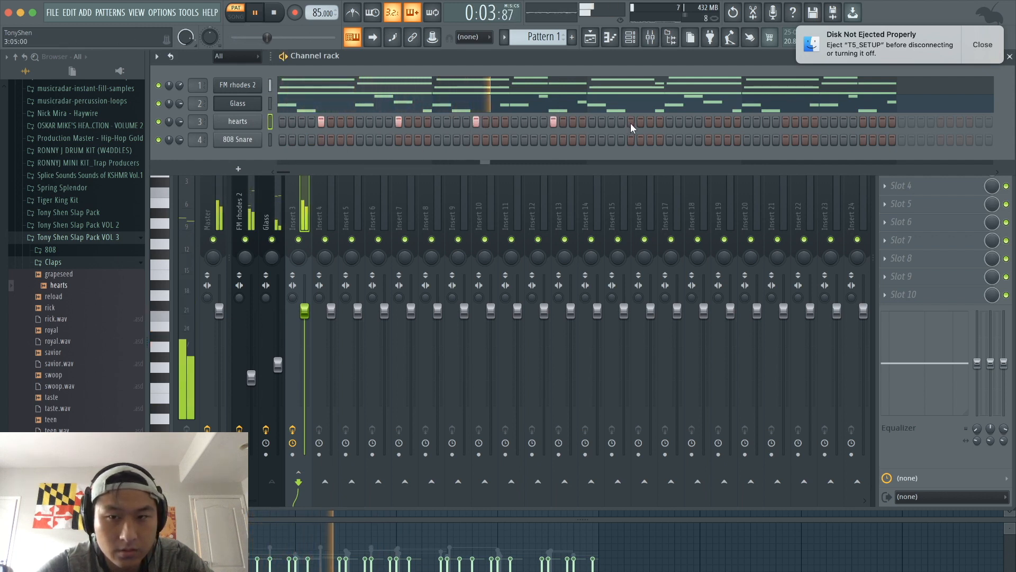
click(631, 122)
click(708, 121)
click(786, 121)
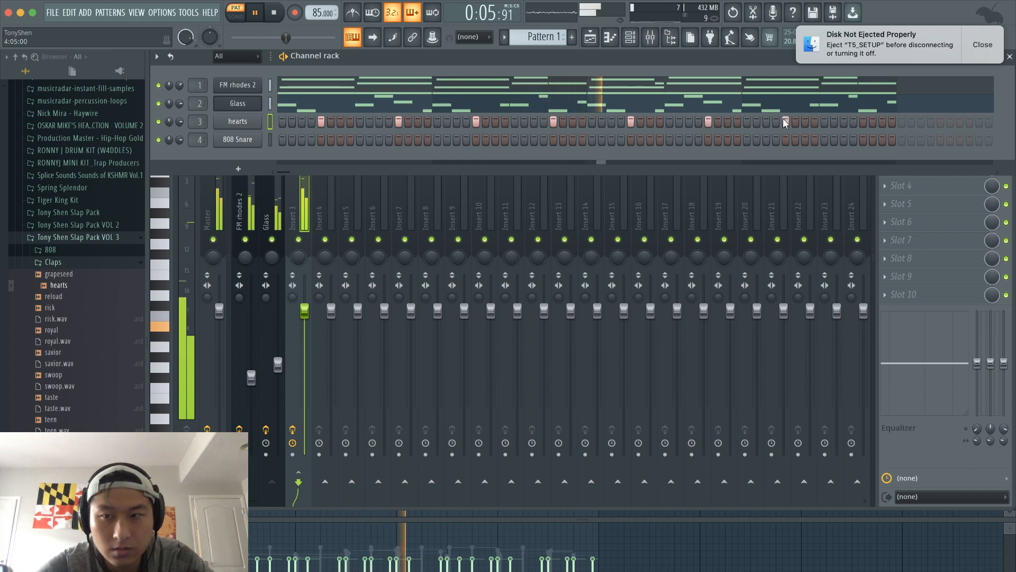
click(863, 122)
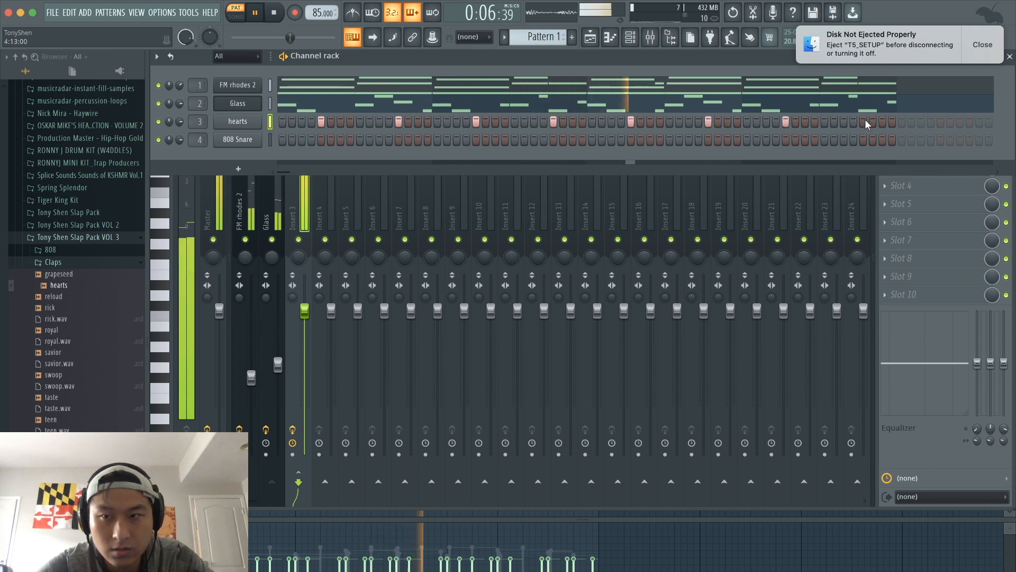
Replace the 808 Snare channel's sound with the turtlesack sample from the Slap Pack VOL 3 kit's 808 folder
click(53, 262)
click(50, 250)
key(space)
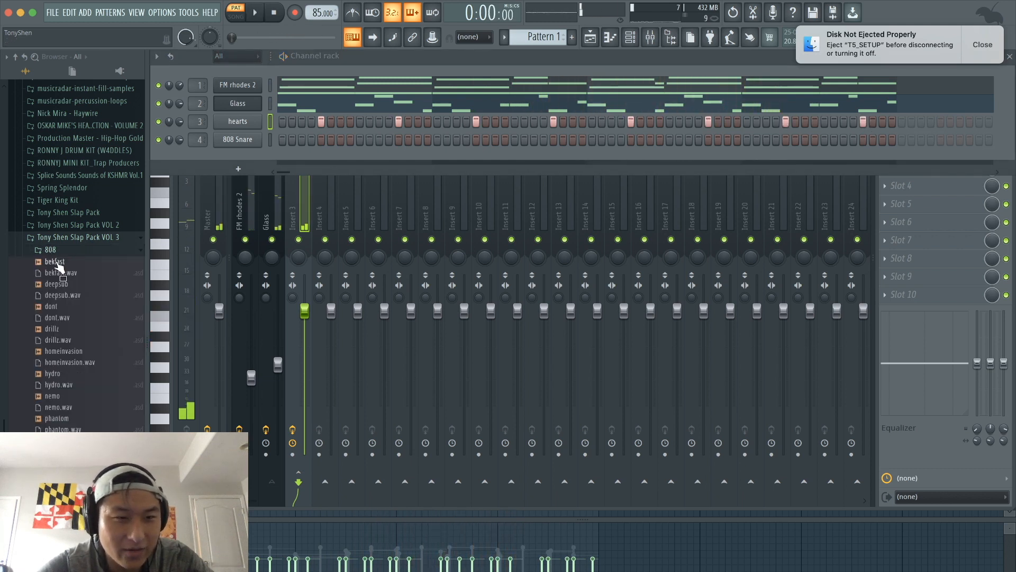
click(56, 262)
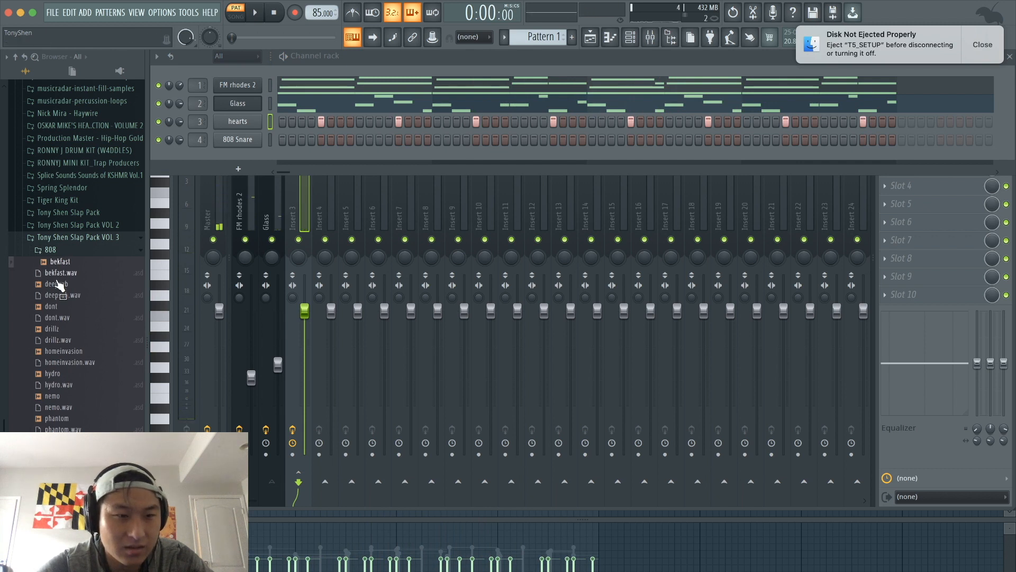
click(59, 463)
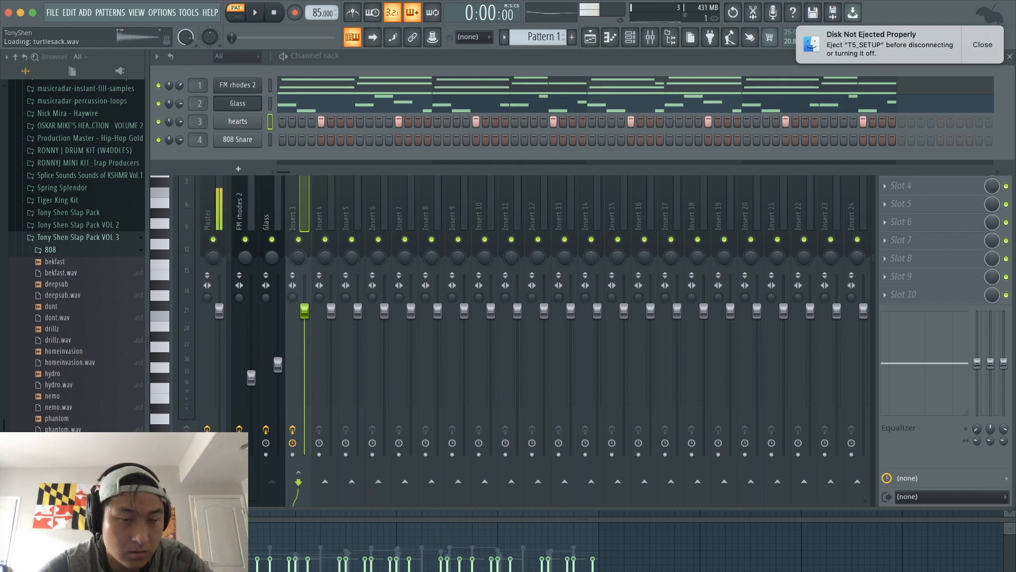
drag(59, 463, 236, 140)
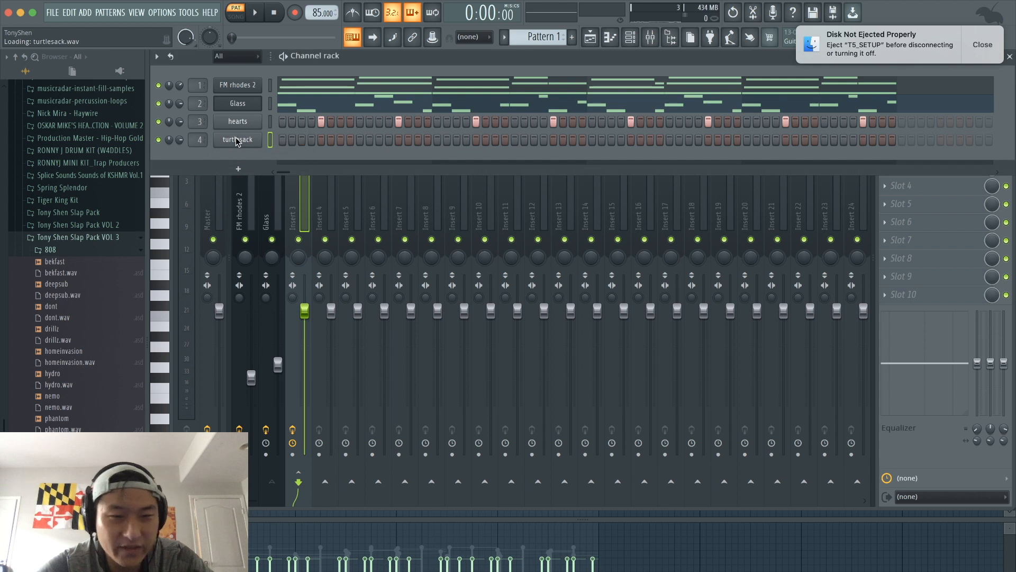
Rehearse turtlesack over the pattern, arm recording of notes and automation, and record a four-bar turtlesack part
key(space)
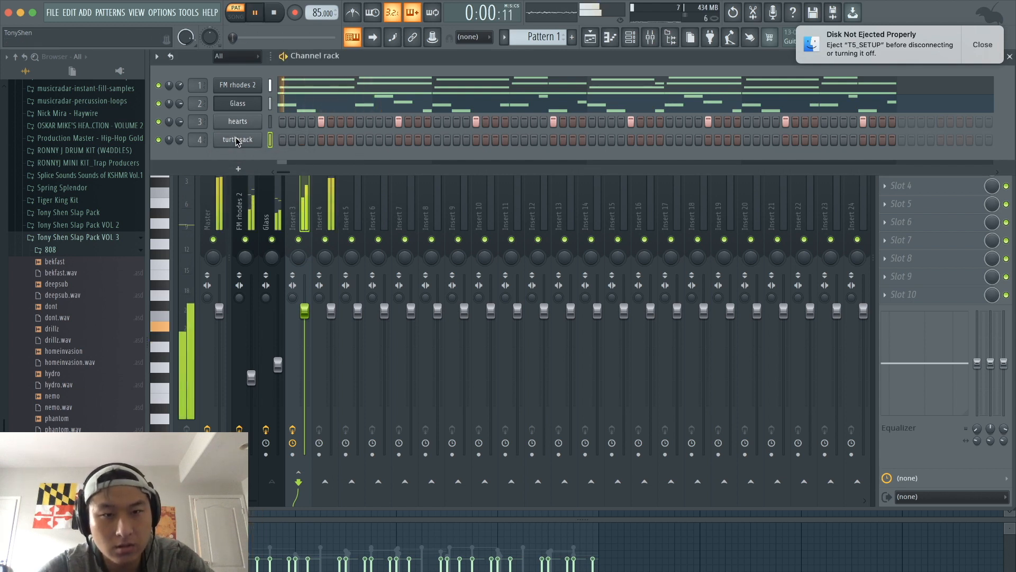
key(space)
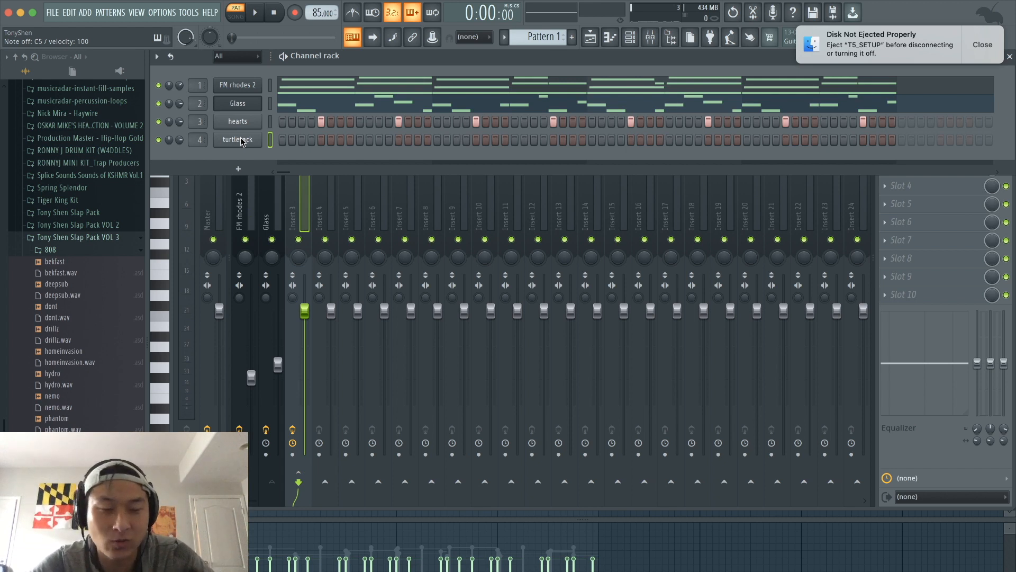
click(296, 14)
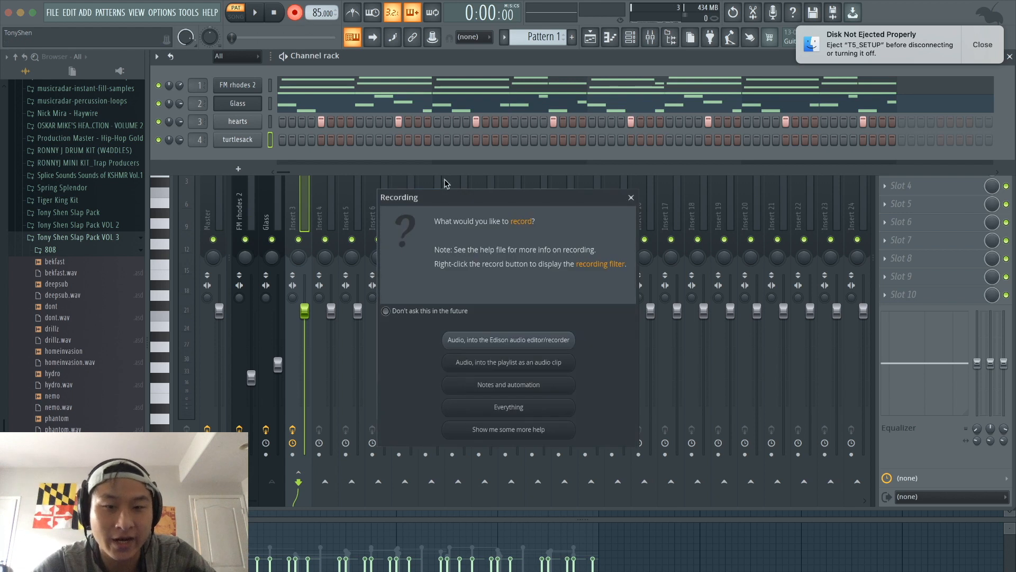
click(512, 390)
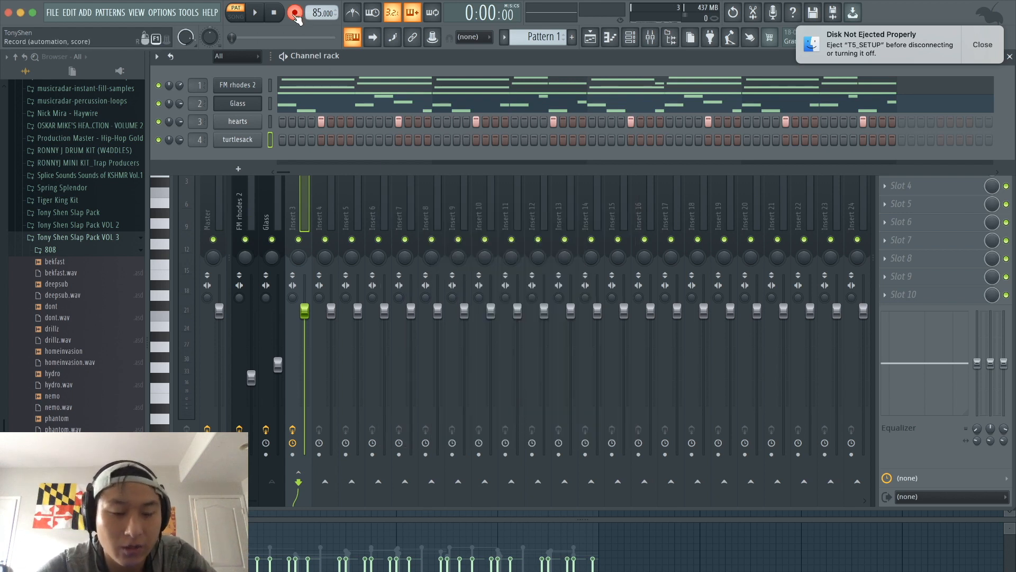
key(z)
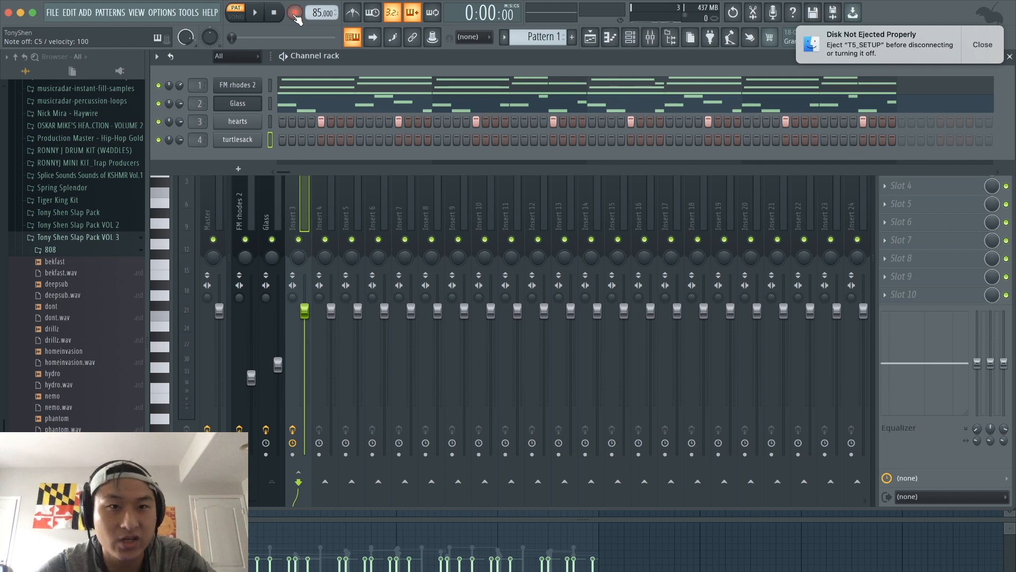
click(295, 15)
click(527, 386)
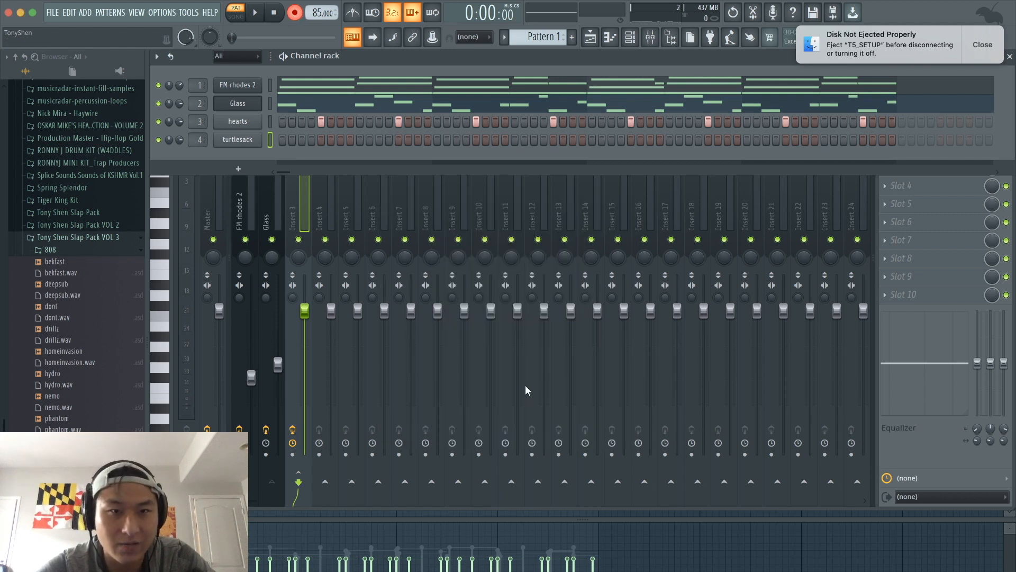
key(space)
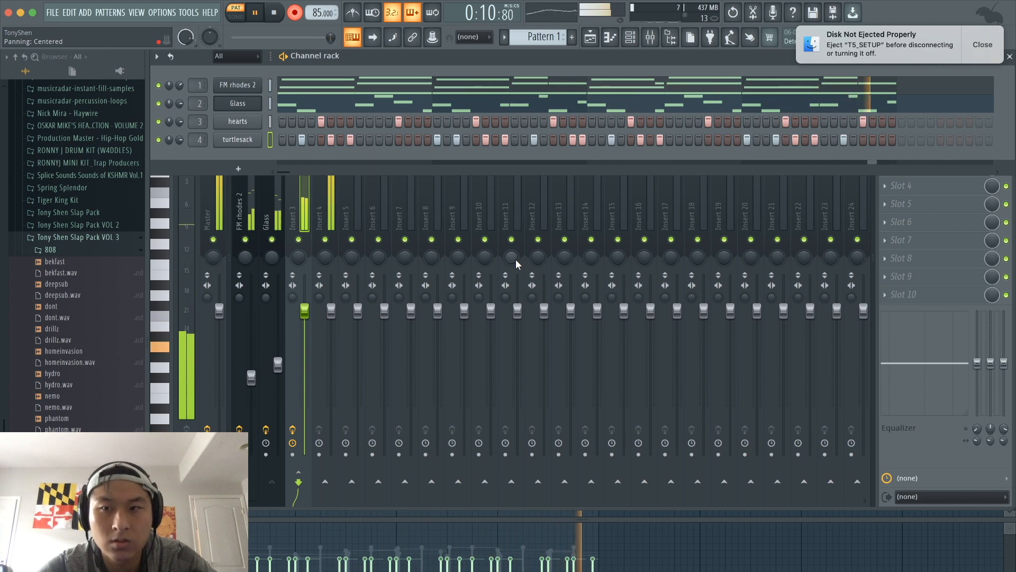
key(space)
Quantize the recorded turtlesack notes to the step grid in the piano roll and extend them with legato
click(503, 141)
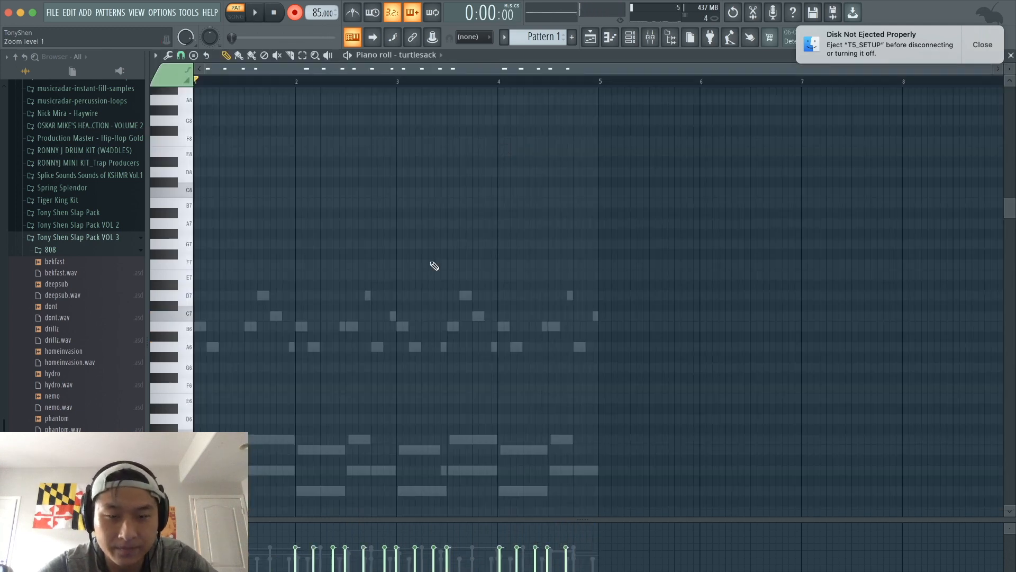
scroll(419, 291, down, 10)
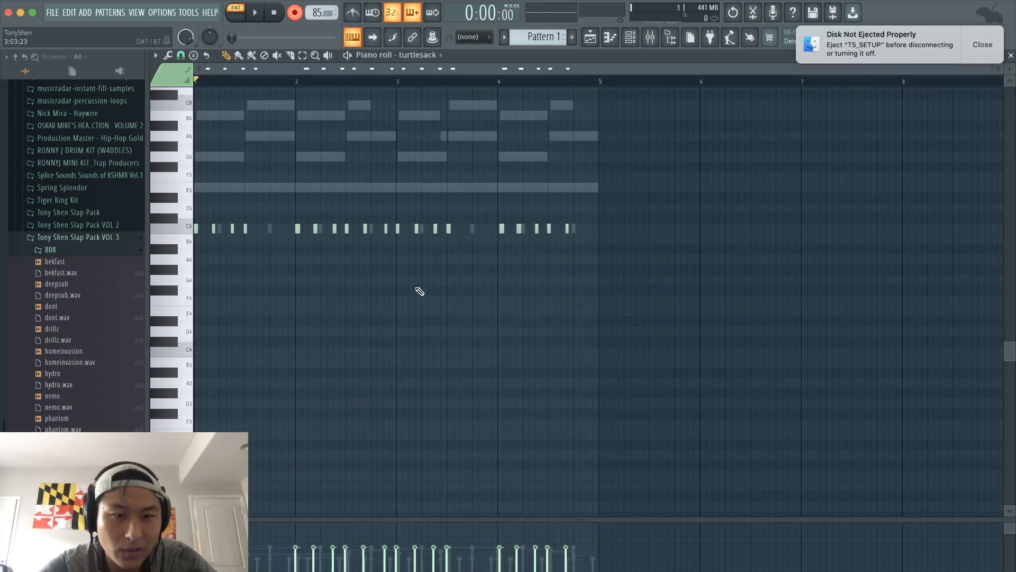
scroll(421, 291, up, 4)
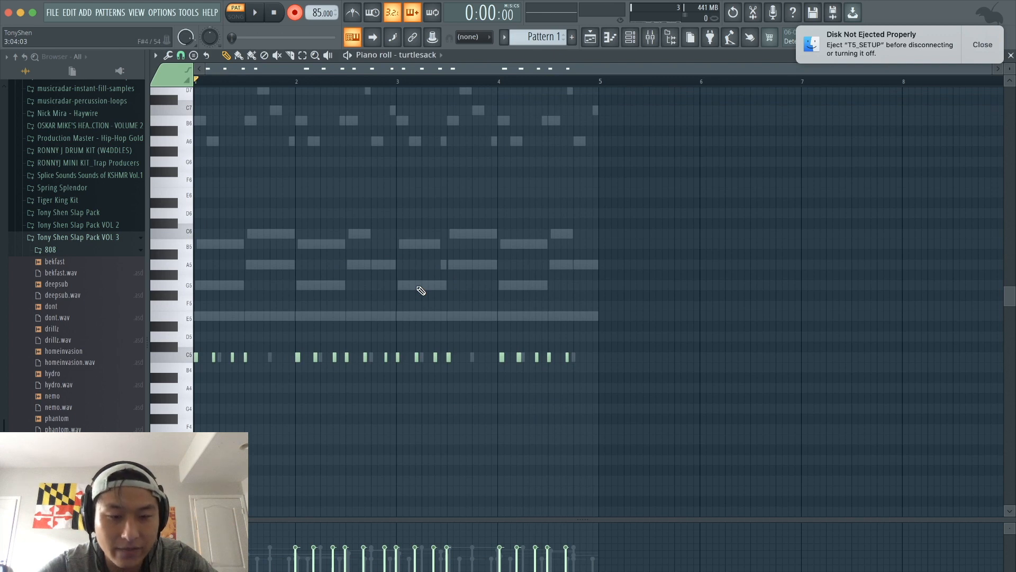
click(180, 55)
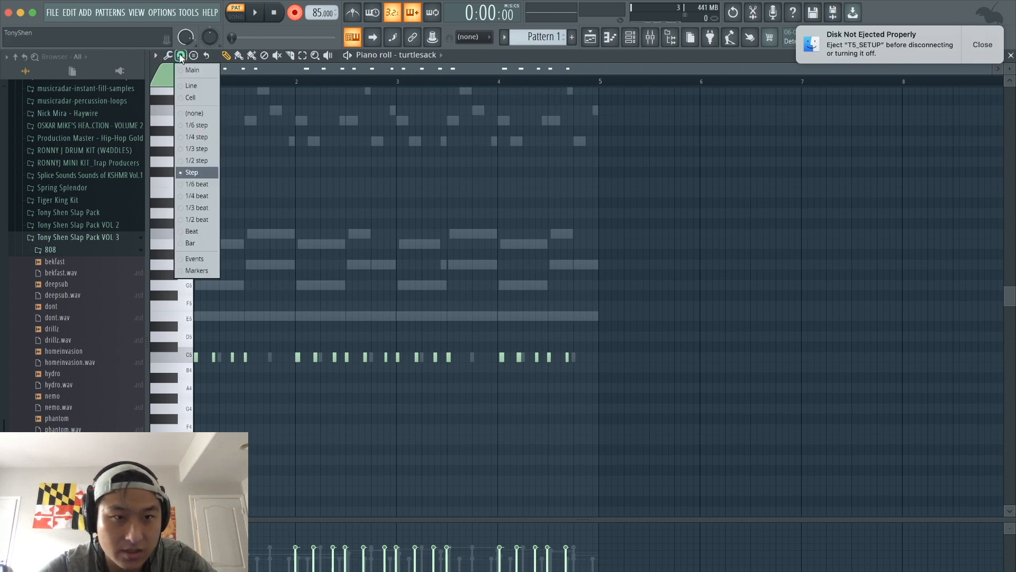
click(195, 174)
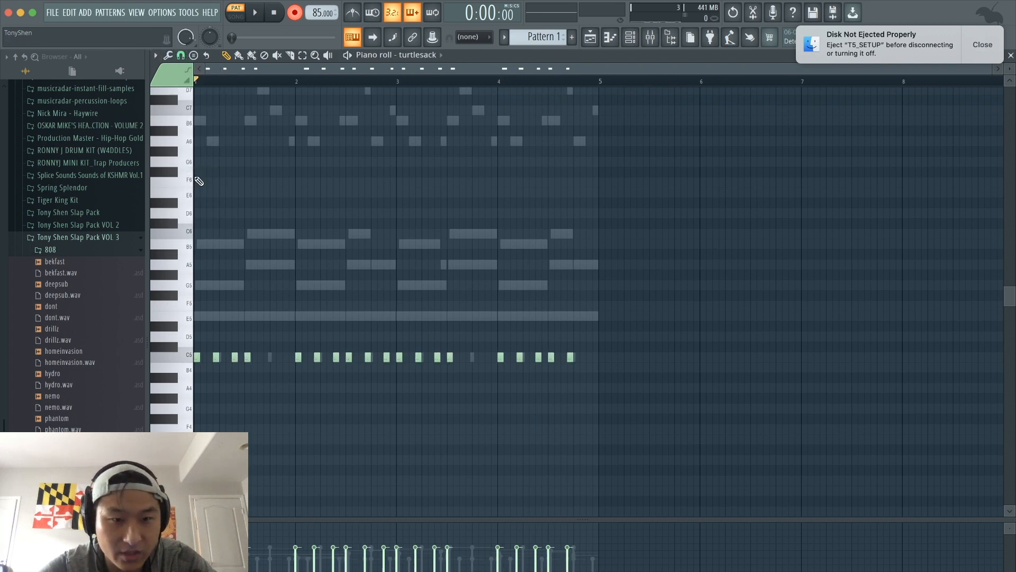
scroll(294, 299, up, 3)
scroll(293, 305, down, 3)
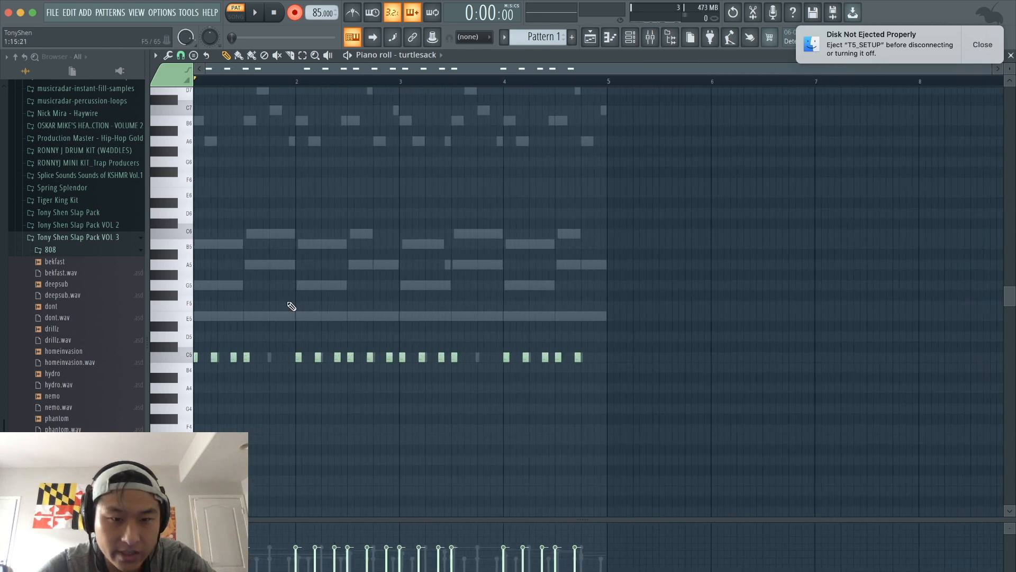
key(super+l)
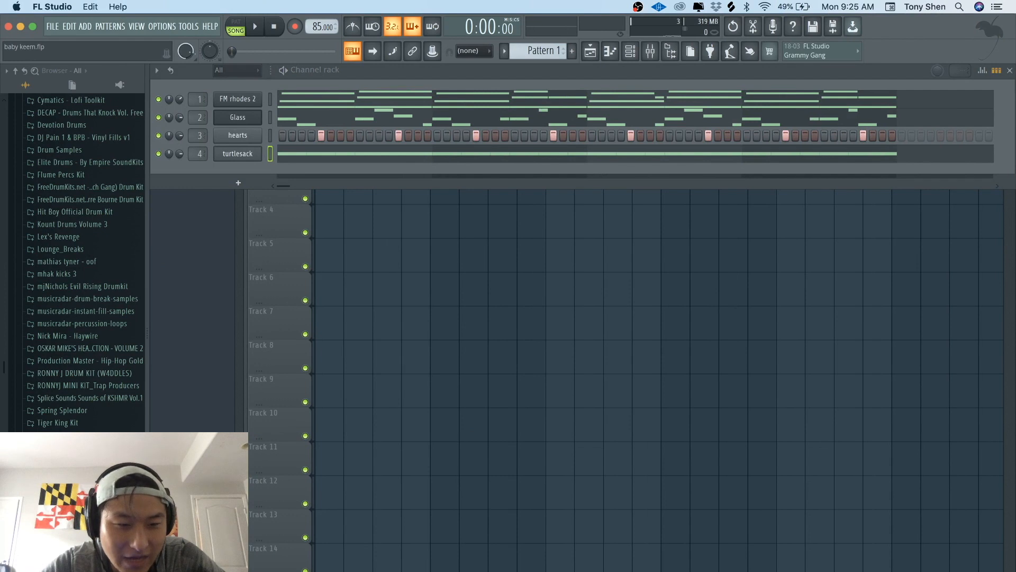
Preview drum samples in the browser and add chill as a new channel below turtlesack
scroll(85, 259, down, 1)
click(69, 498)
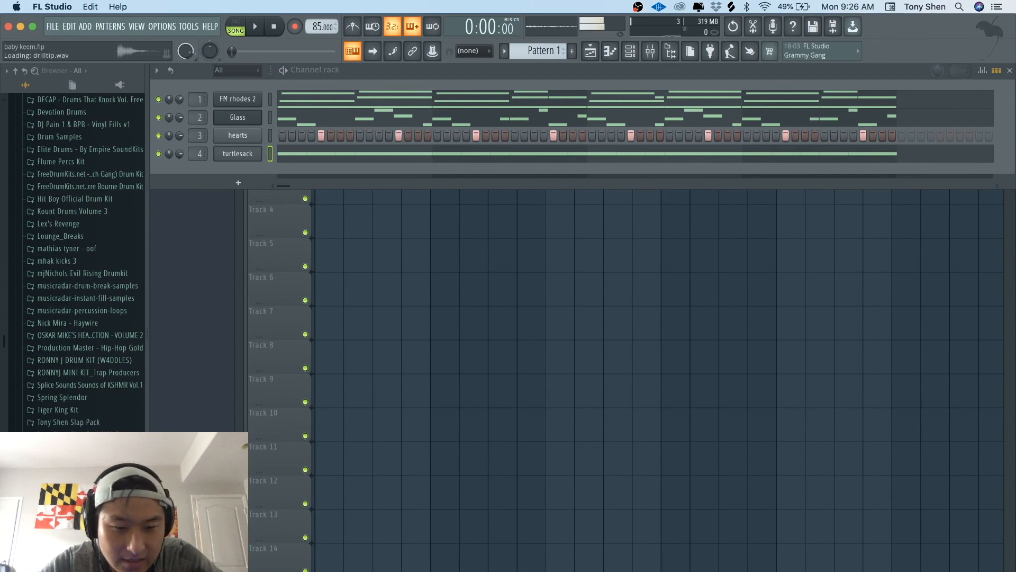
click(69, 487)
drag(198, 381, 235, 165)
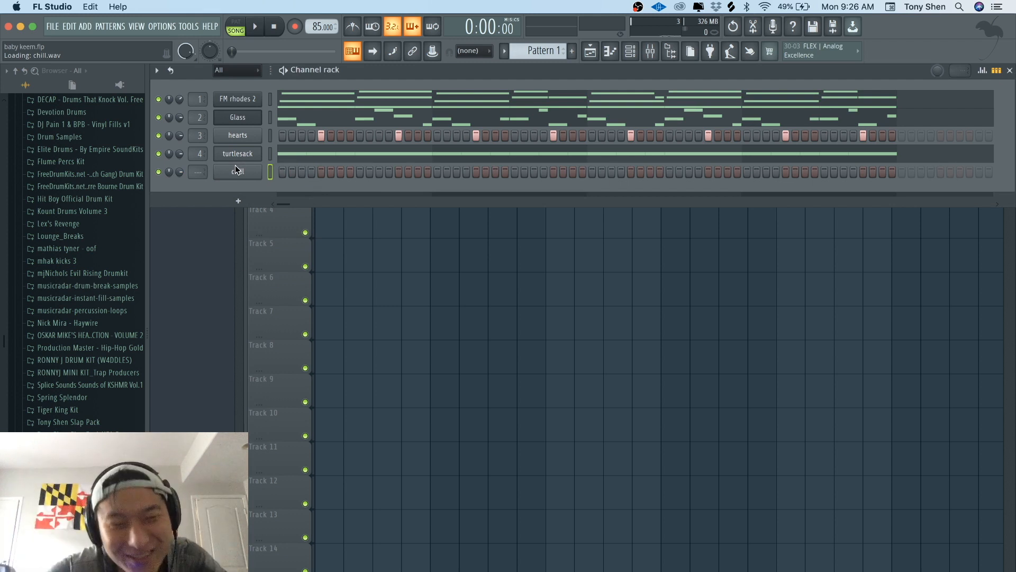
Arm recording of notes and automation and record a four-bar chill part while the beat plays
click(294, 31)
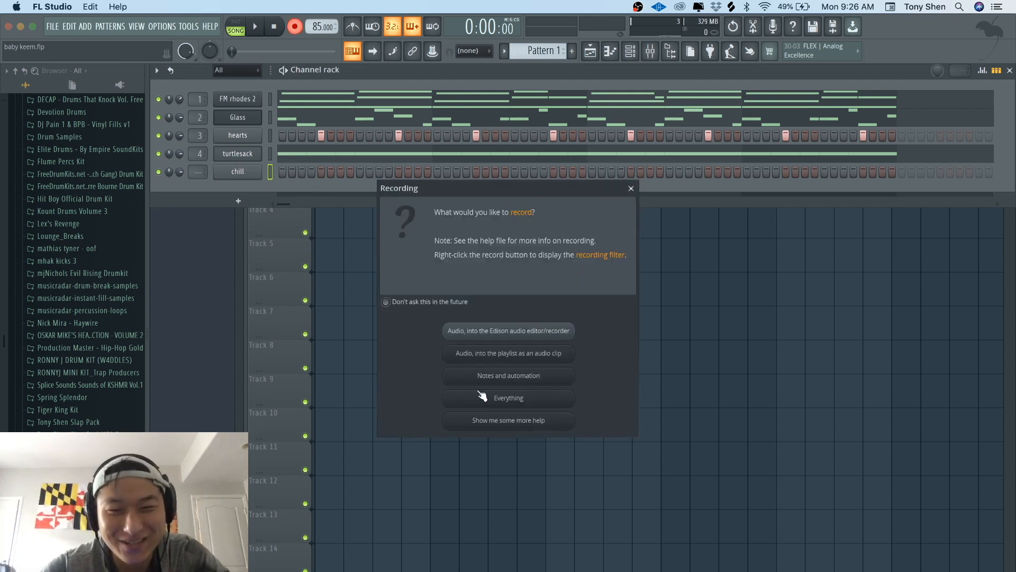
click(502, 372)
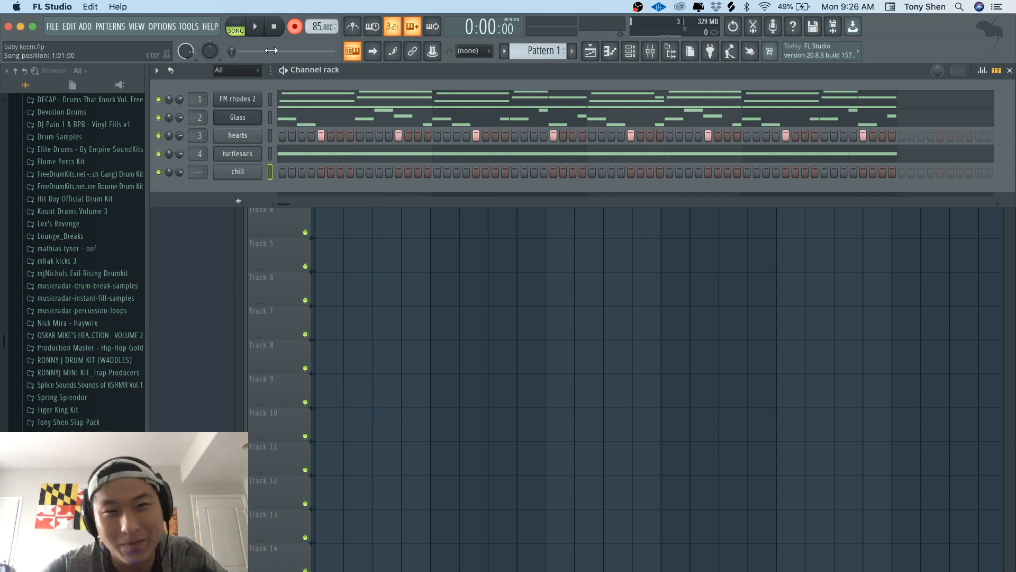
click(257, 27)
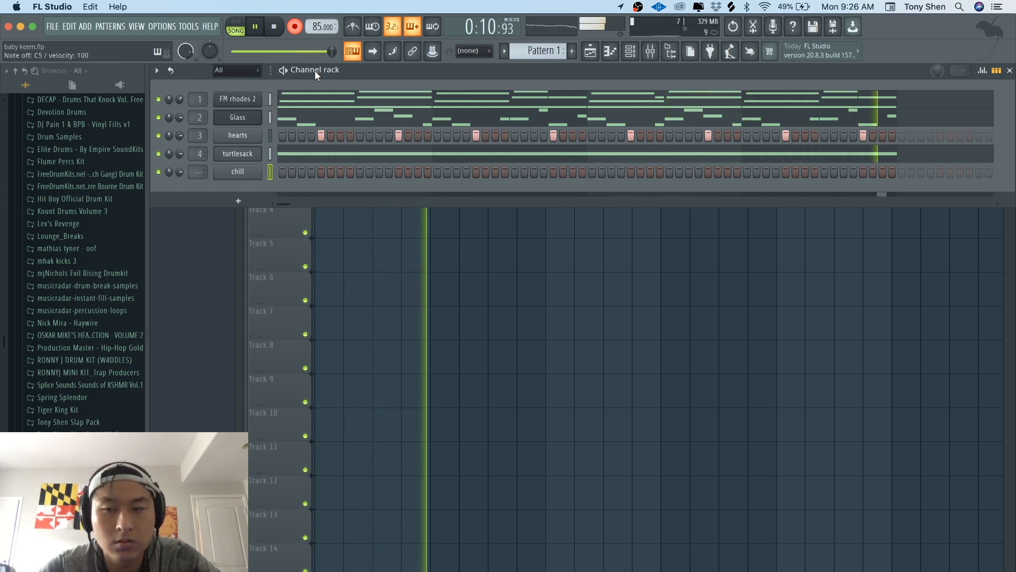
key(space)
Open the chill channel's piano roll and play back the recorded hits with the beat
click(351, 182)
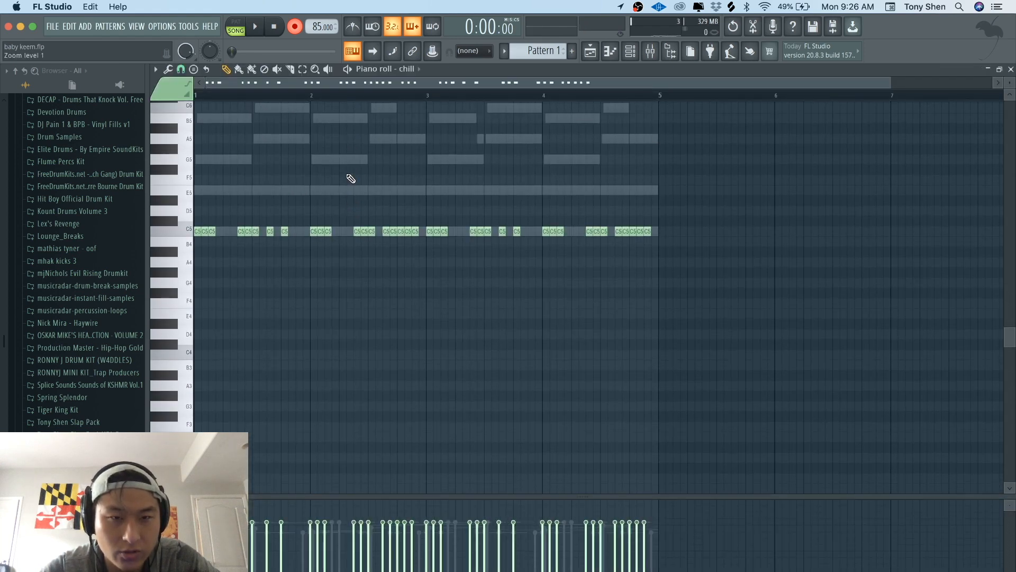
key(space)
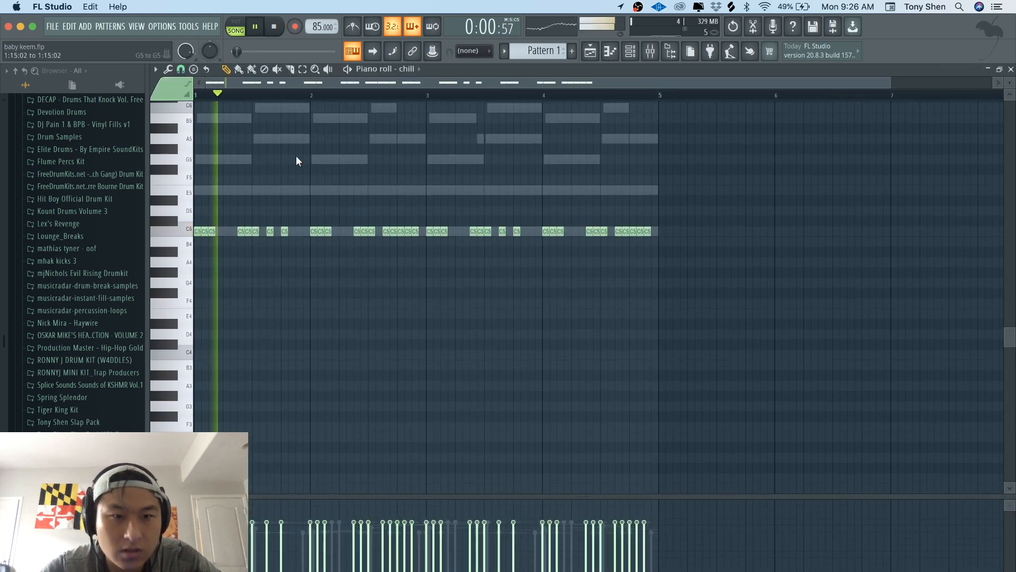
click(638, 53)
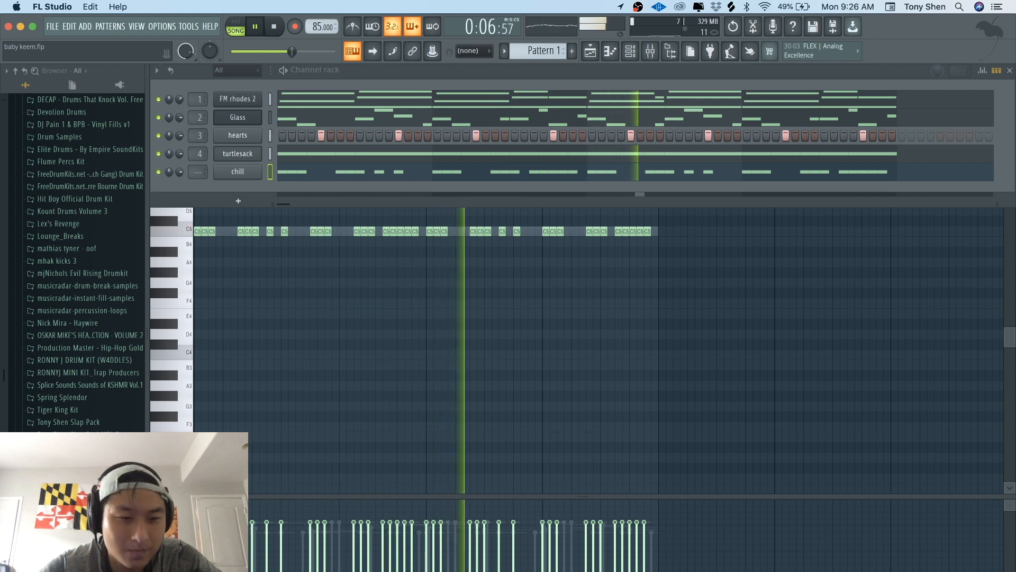
key(space)
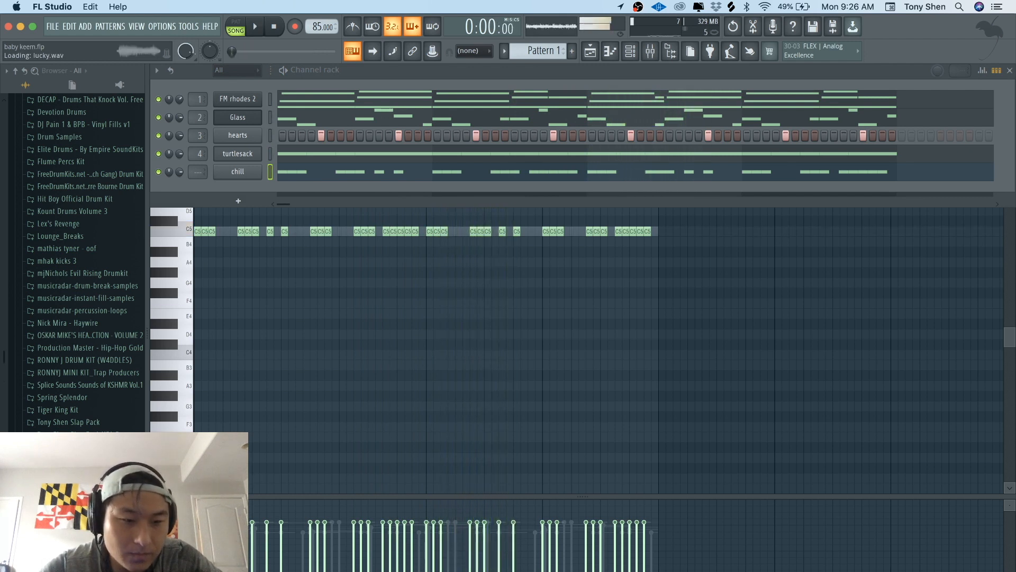
Add the mash sample as a new channel and place its hits on step 11 of each of the four bars
drag(69, 490, 218, 243)
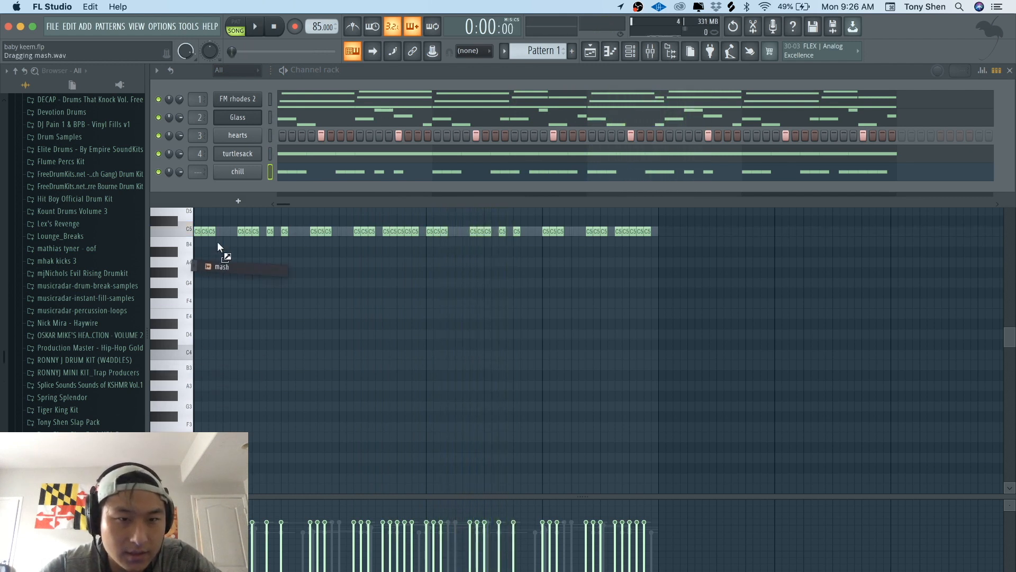
drag(237, 191, 239, 186)
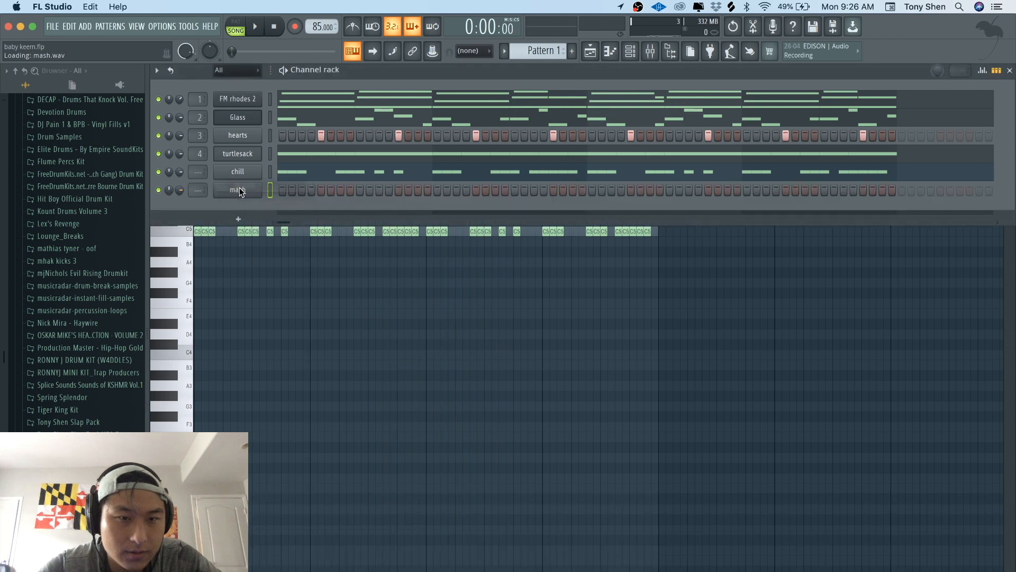
key(space)
click(379, 190)
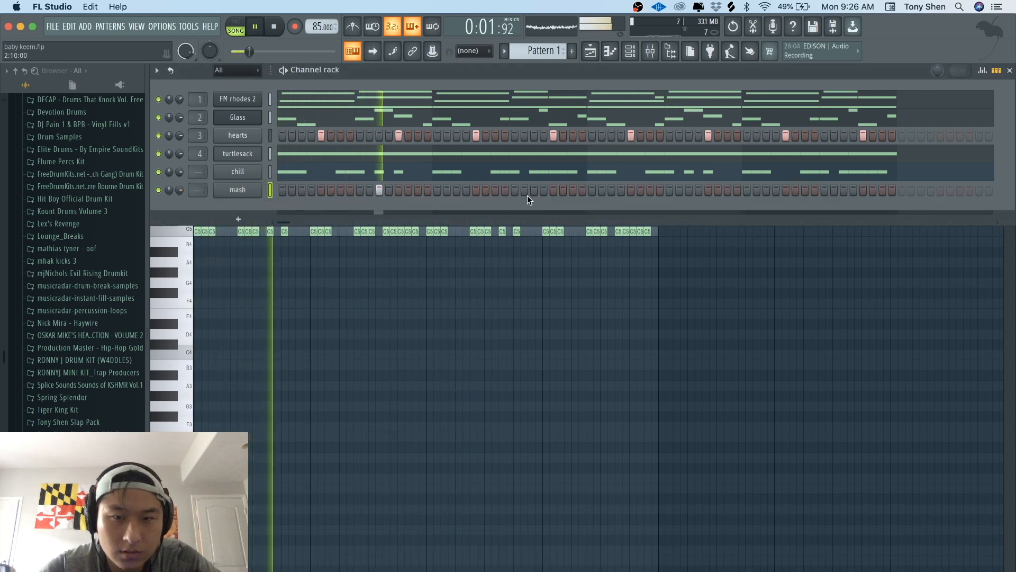
click(534, 191)
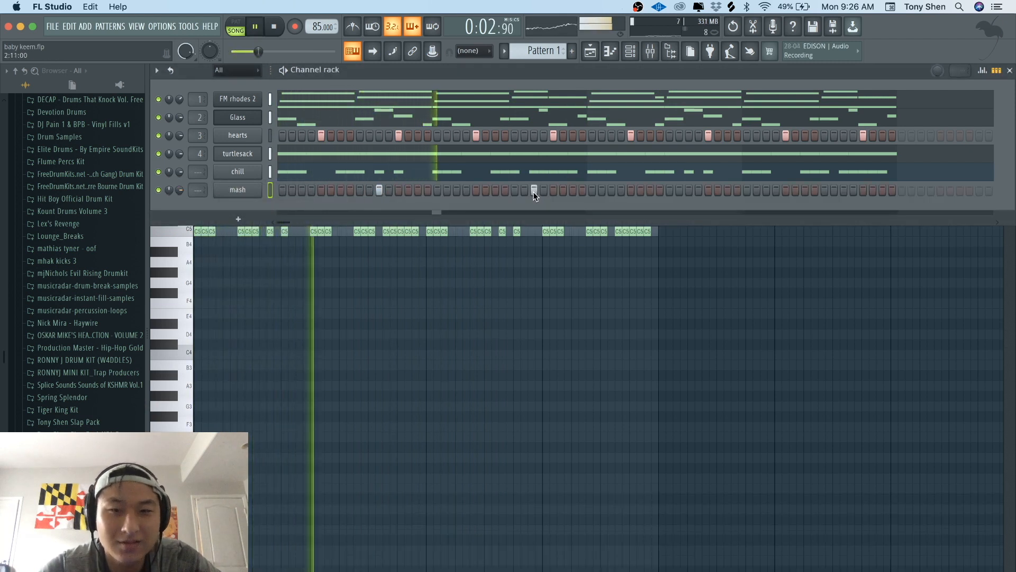
click(690, 191)
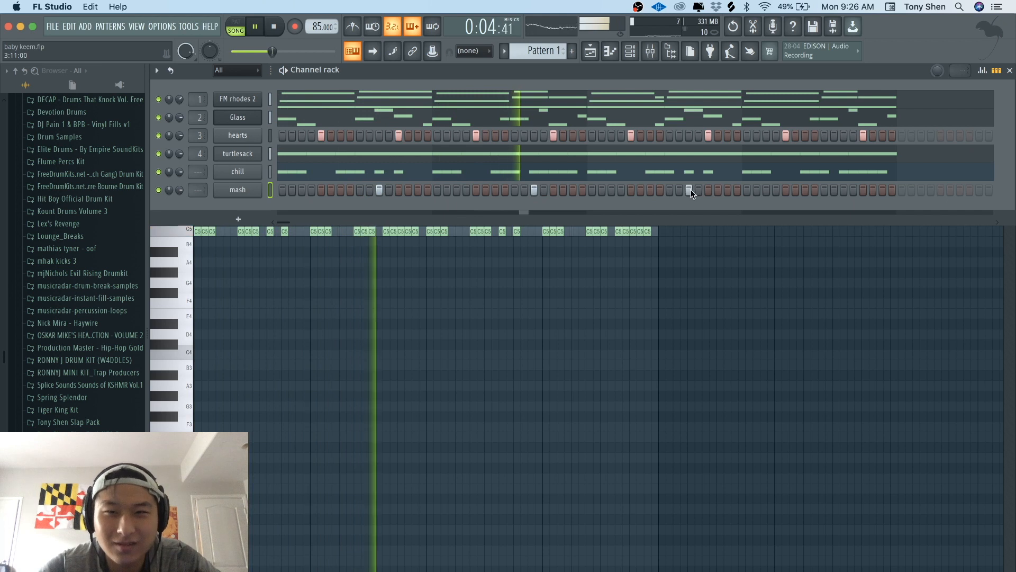
click(843, 190)
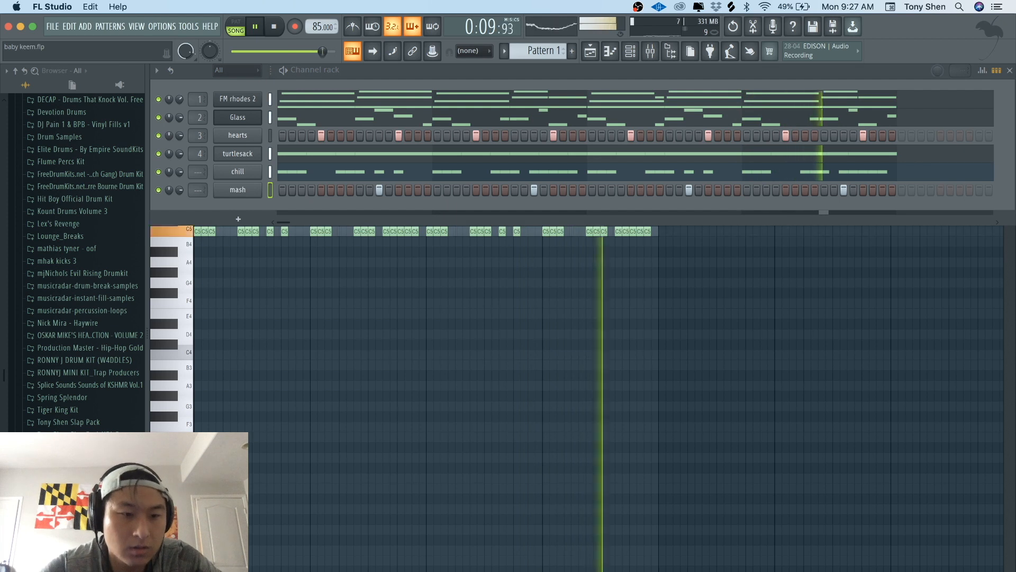
Browse the Percs folder of the Slap Pack VOL 3 kit and add rimmers as a new channel below mash
scroll(87, 374, down, 5)
click(87, 374)
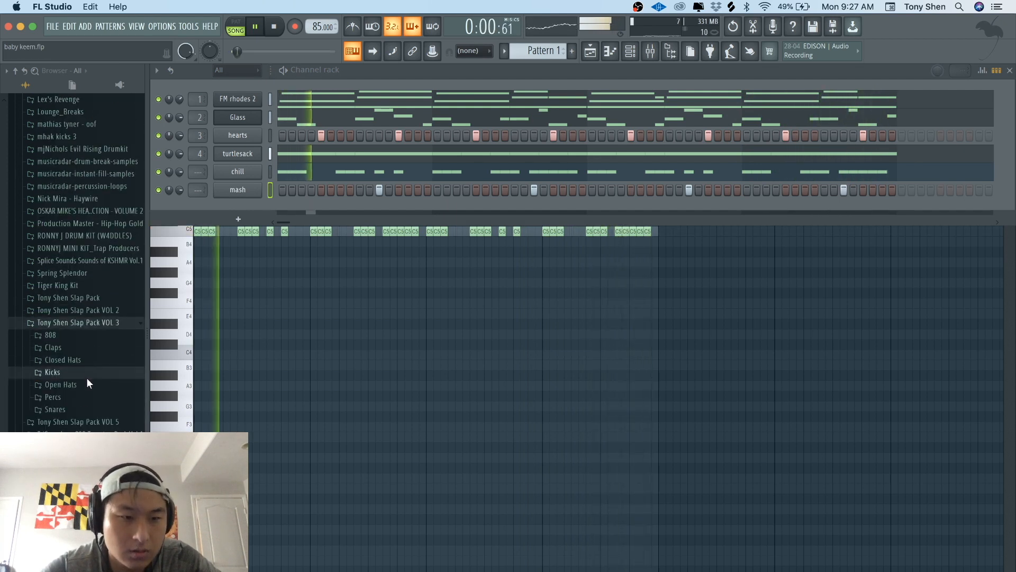
key(space)
click(75, 404)
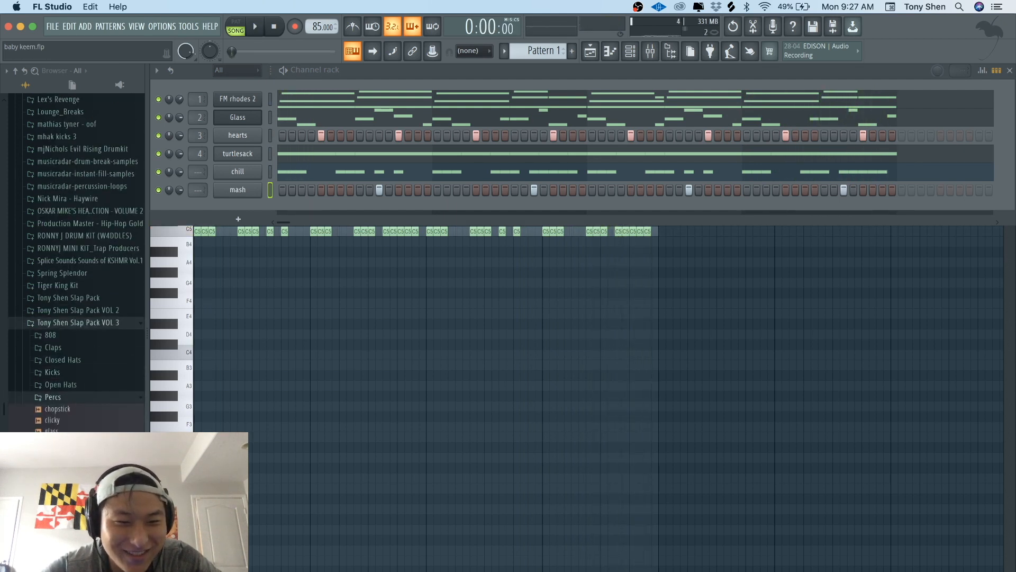
drag(158, 365, 233, 203)
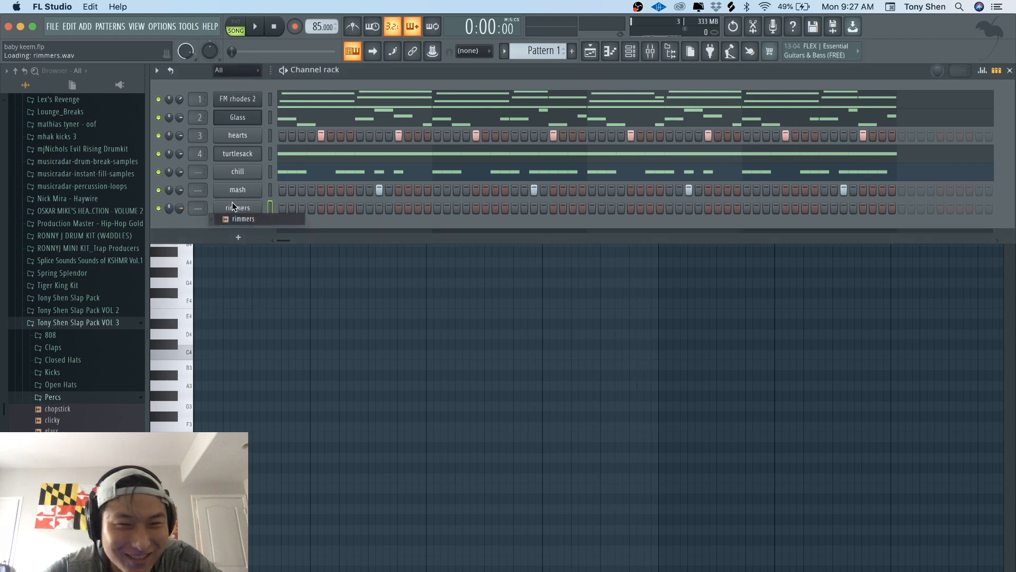
Place a rimmers hit on step 3 of each of the four bars and play the beat
click(301, 208)
key(space)
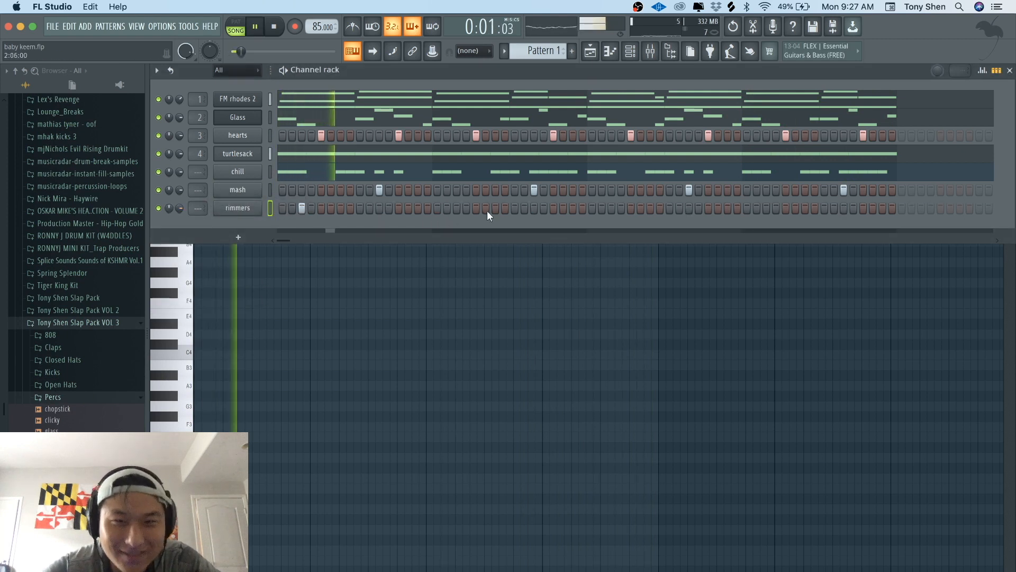
click(458, 208)
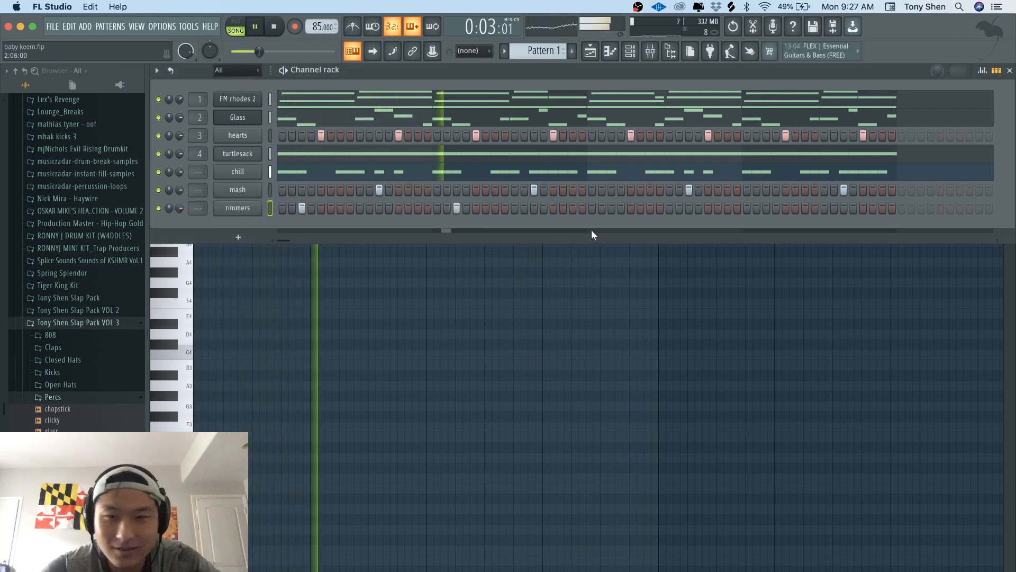
click(611, 208)
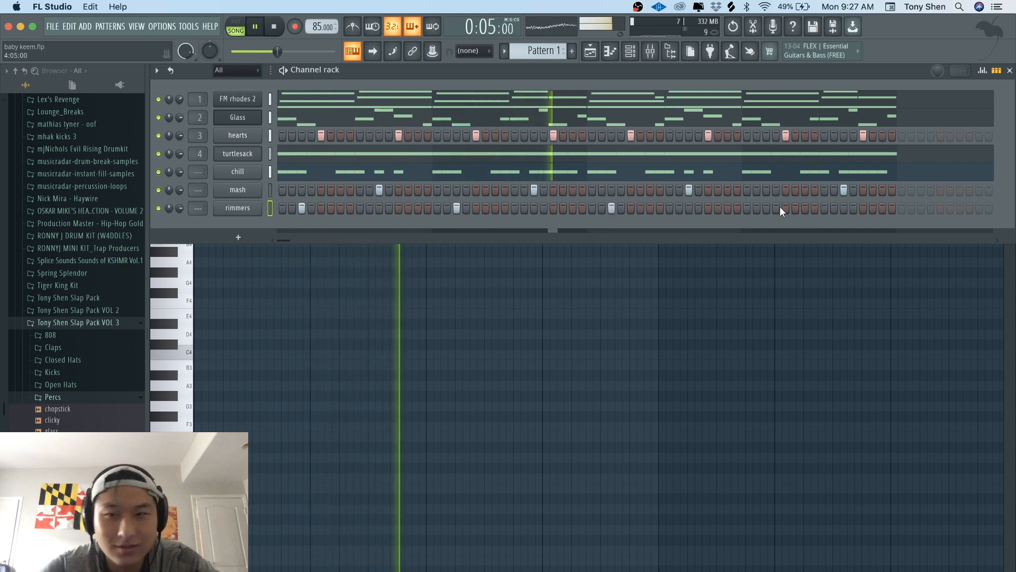
click(767, 208)
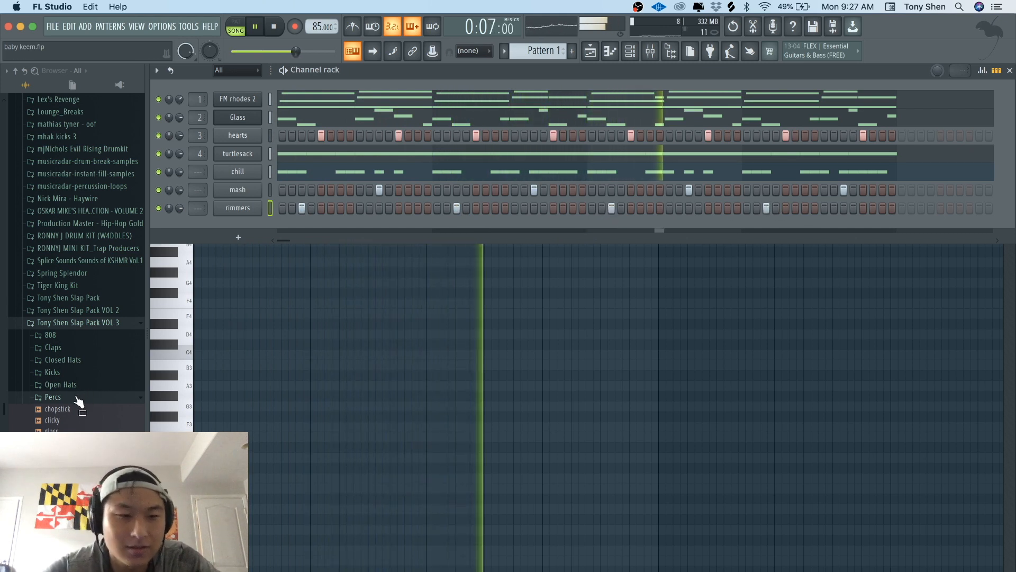
Browse the kit's Kicks folder with playback stopped and add boots as a new channel below rimmers
click(56, 397)
click(59, 373)
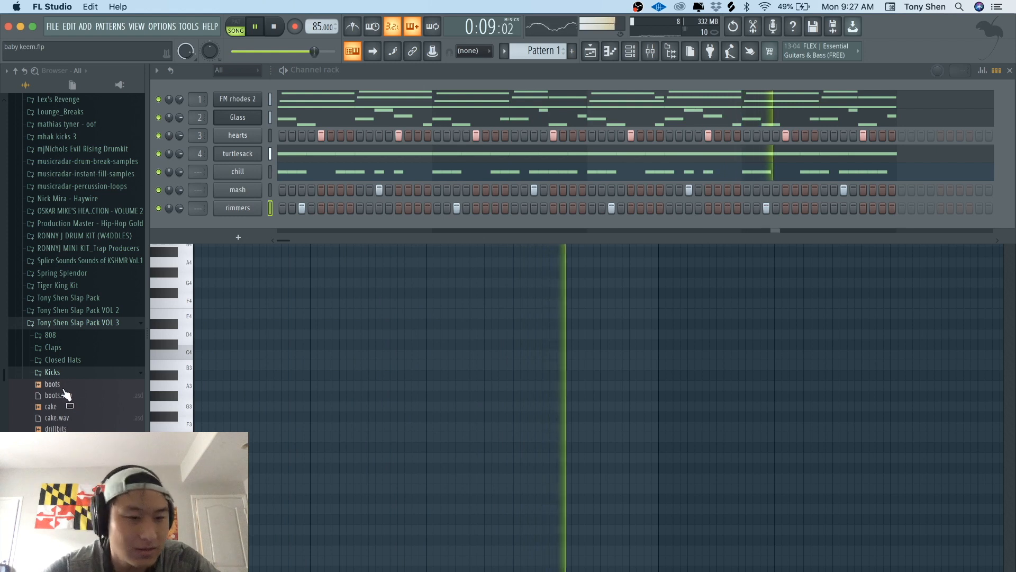
key(space)
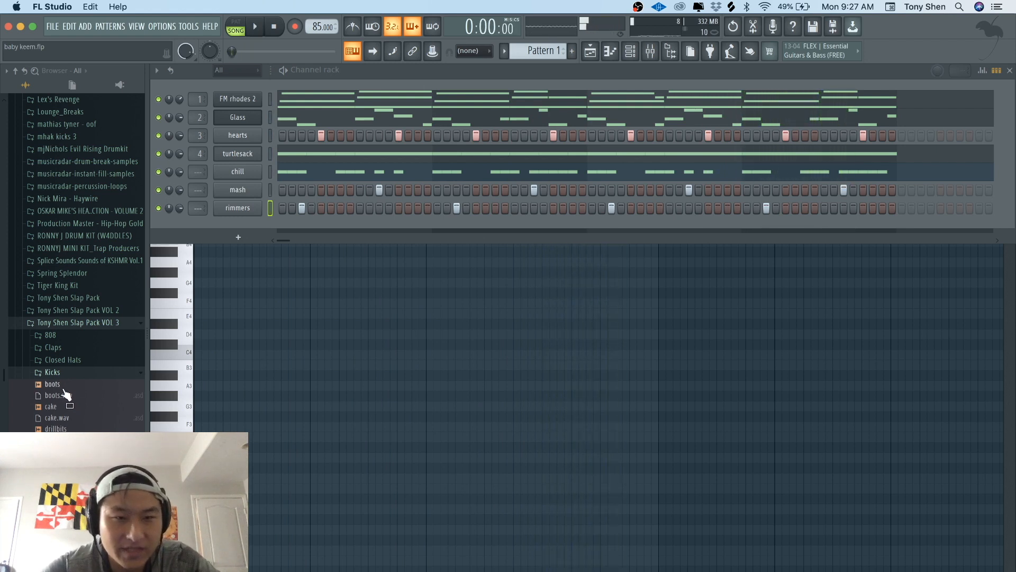
click(64, 390)
drag(66, 394, 237, 227)
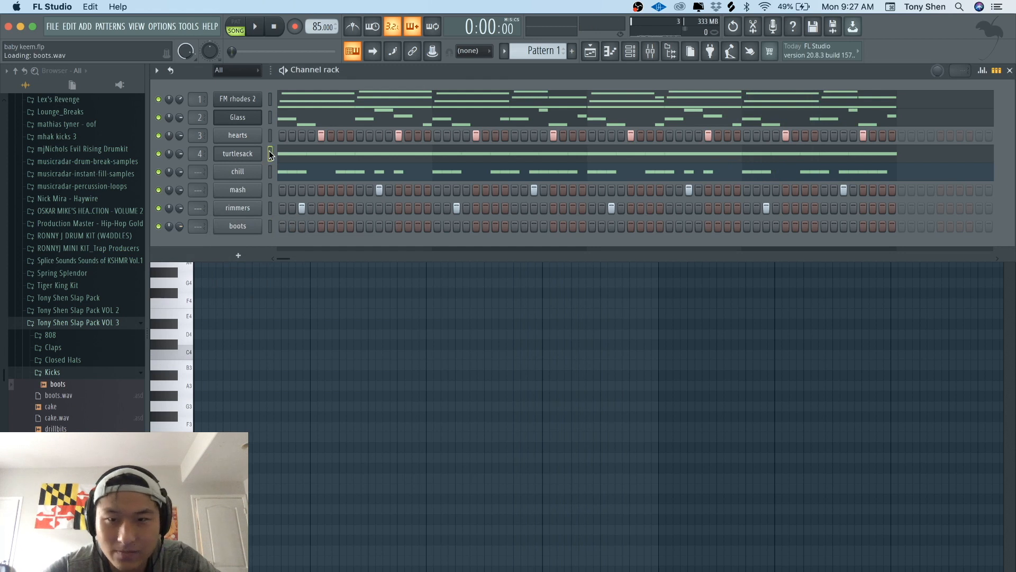
Examine turtlesack's notes and sampler settings, and open its sample in Edison to check the pitch regions
click(309, 161)
scroll(309, 161, up, 4)
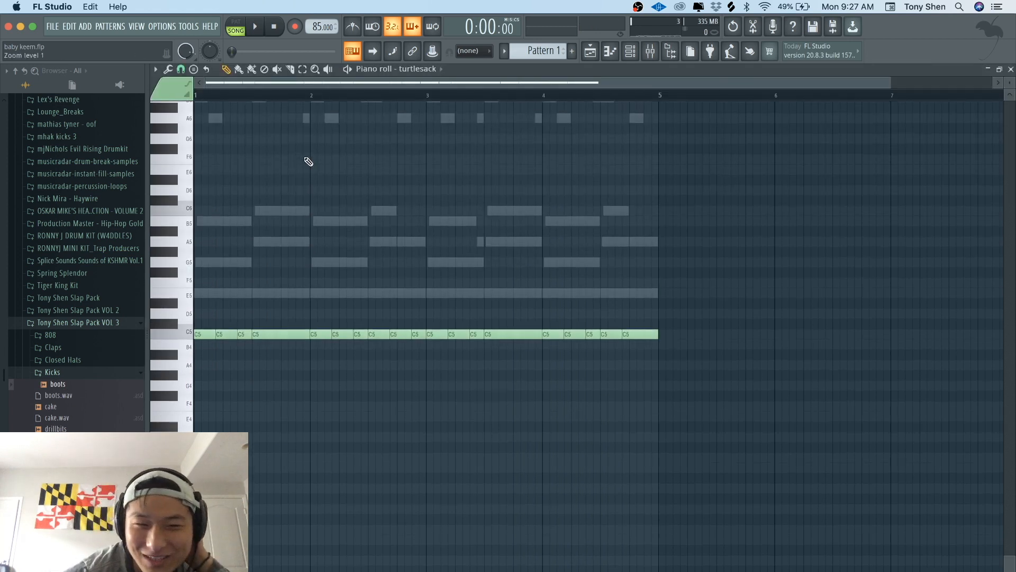
click(630, 52)
click(238, 153)
click(273, 228)
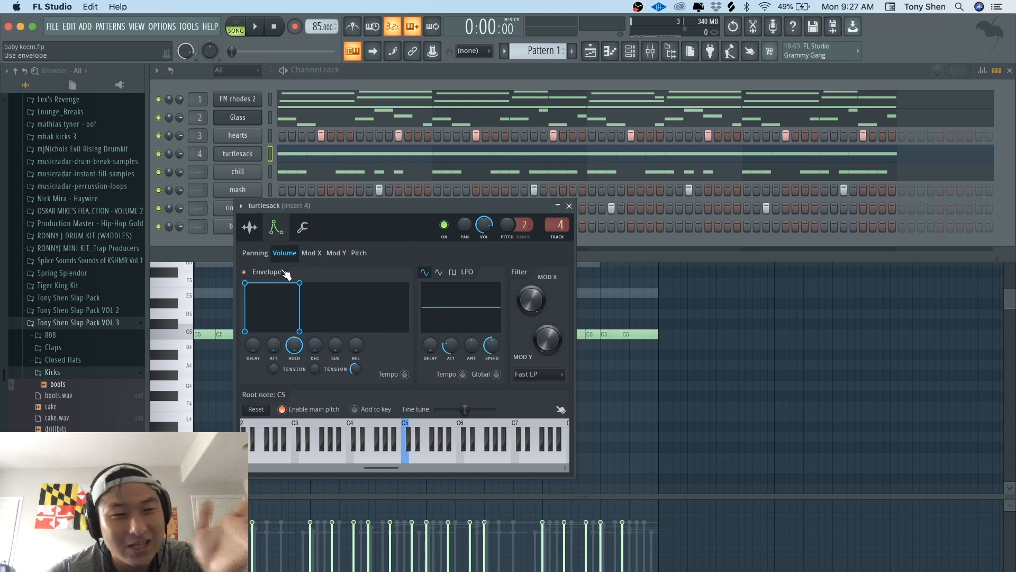
click(248, 228)
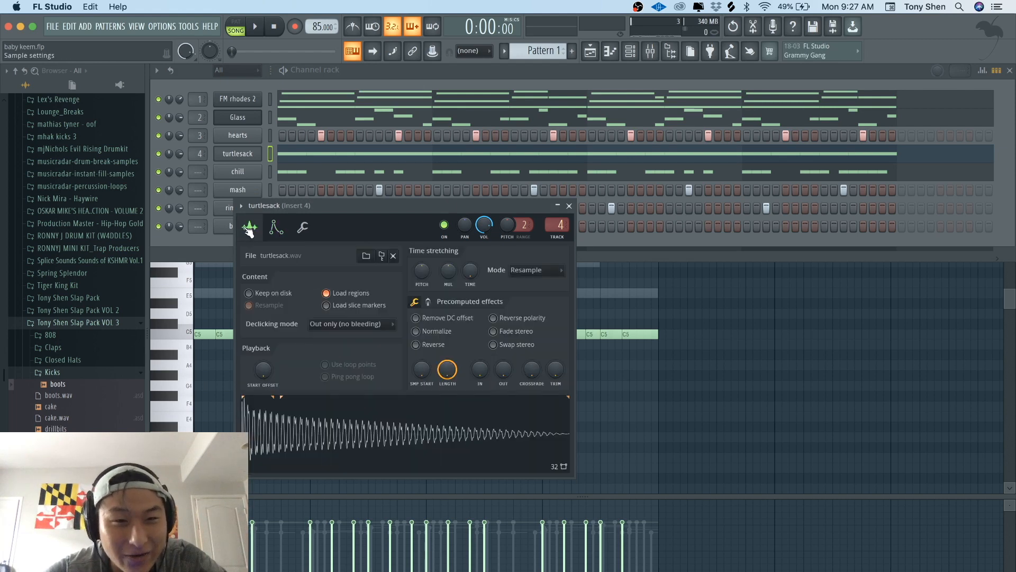
click(360, 416)
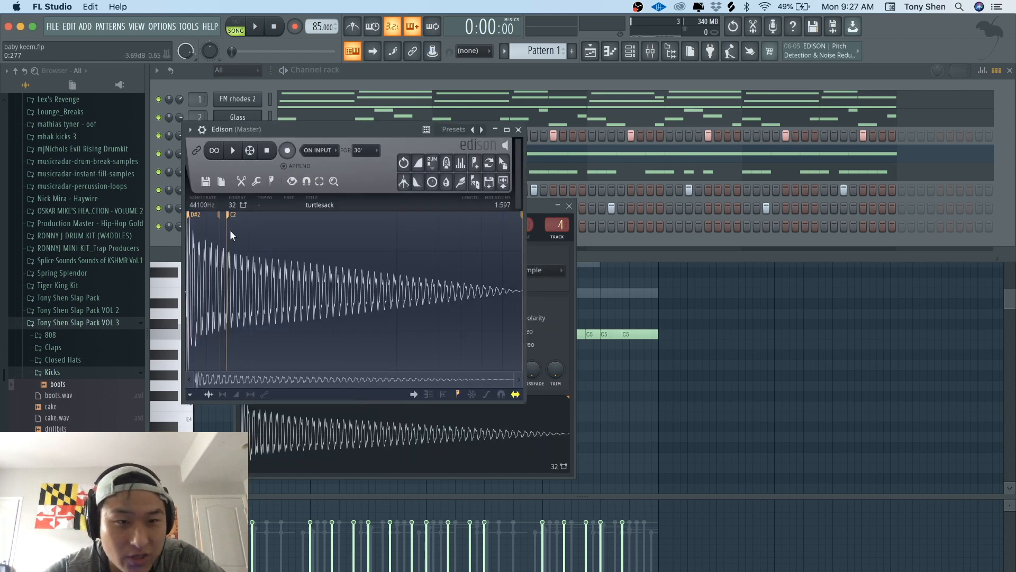
drag(261, 134, 307, 199)
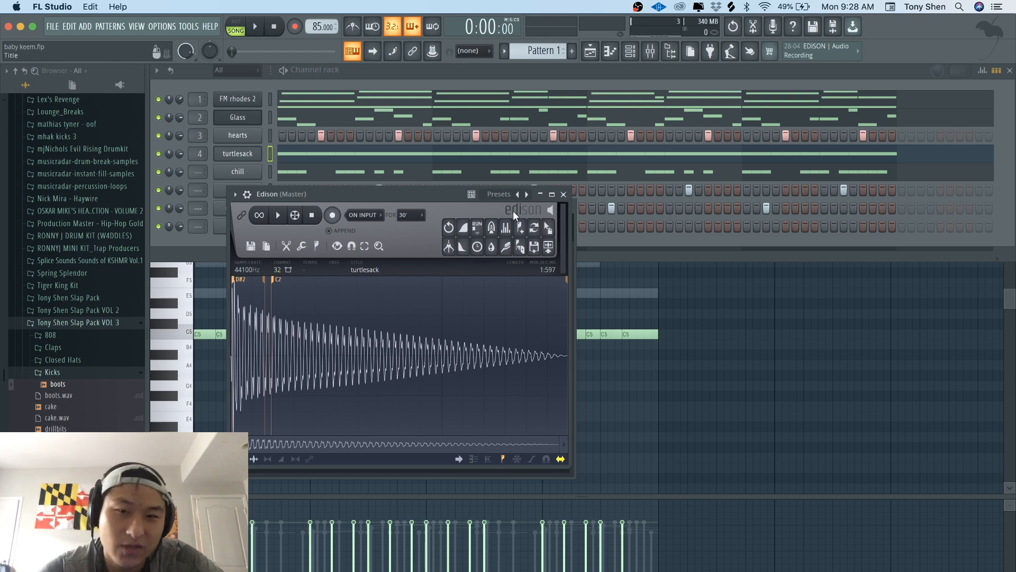
click(564, 195)
Set the root note of the turtlesack channel to E4 and close its settings
key(F9)
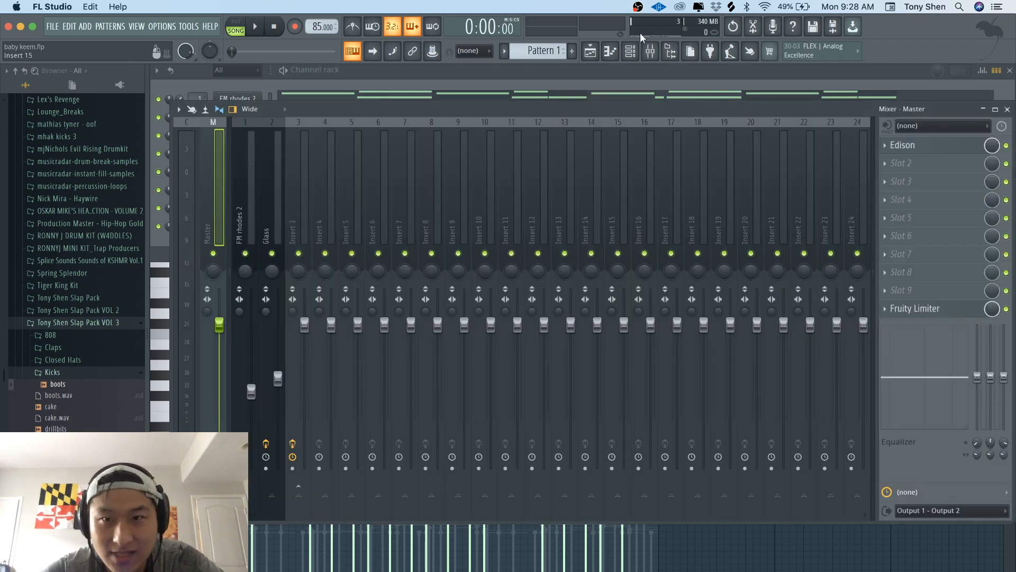
click(631, 51)
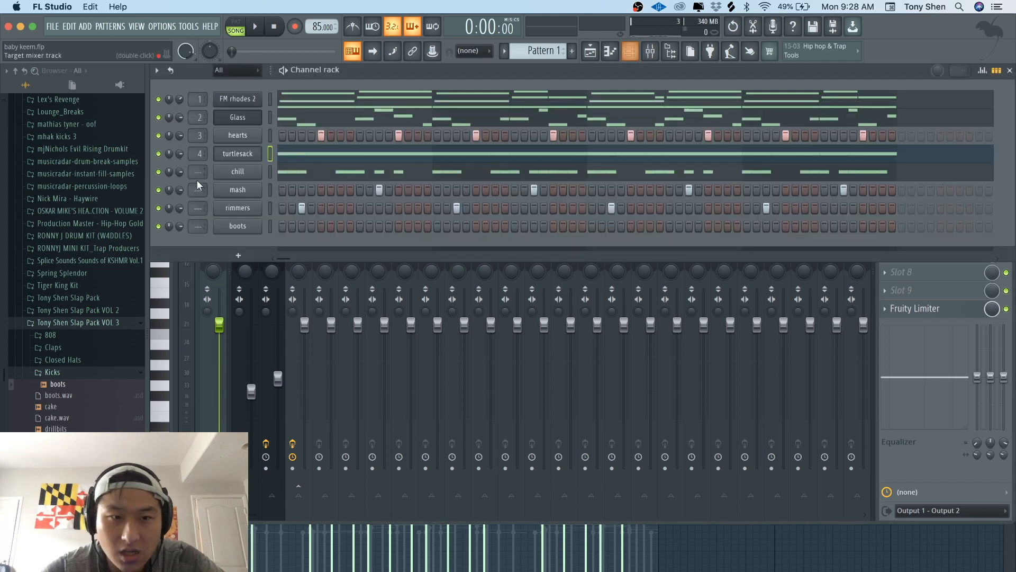
click(233, 155)
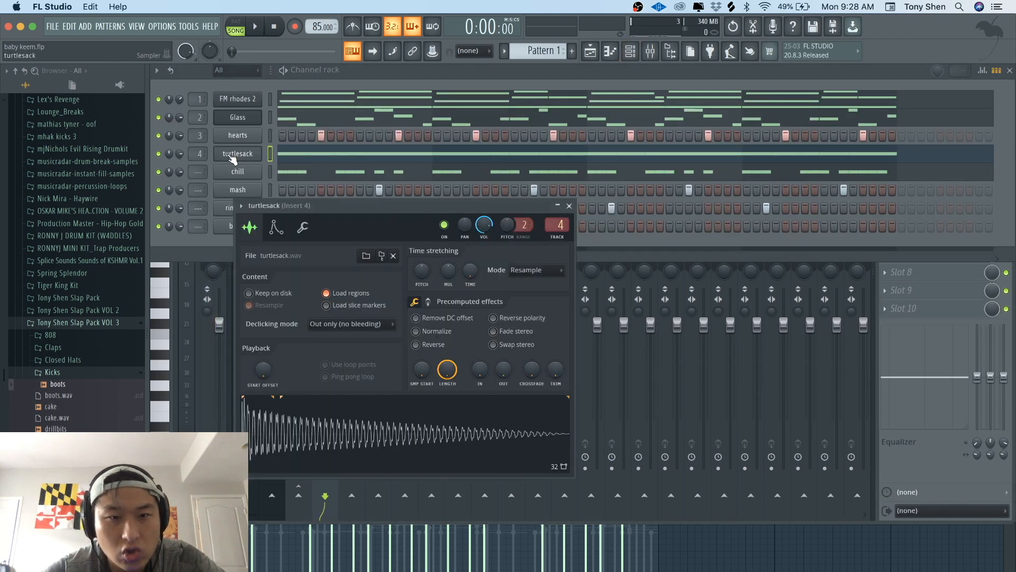
click(276, 227)
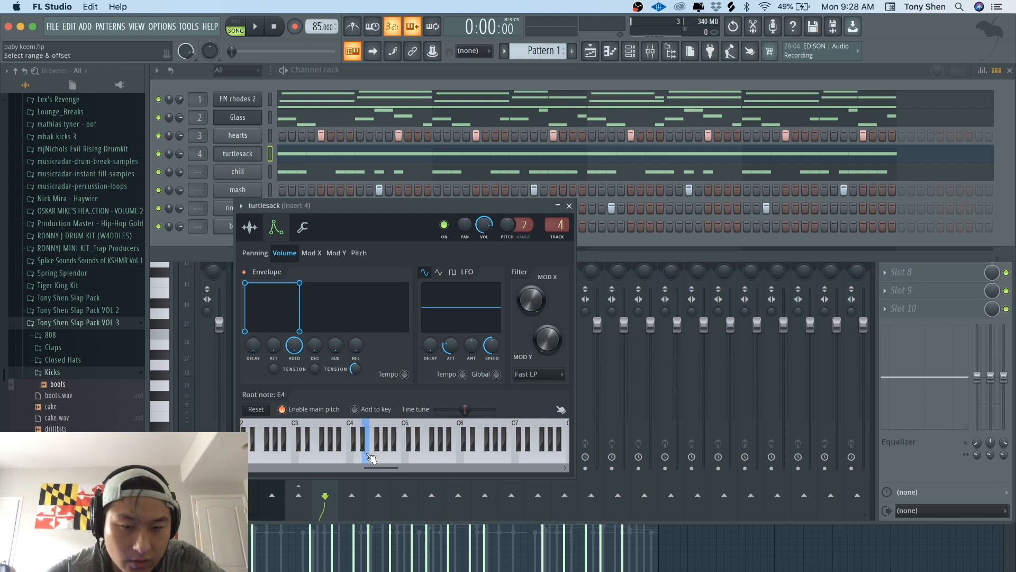
click(570, 206)
Transpose all turtlesack notes up four semitones to E5 in the piano roll
click(381, 153)
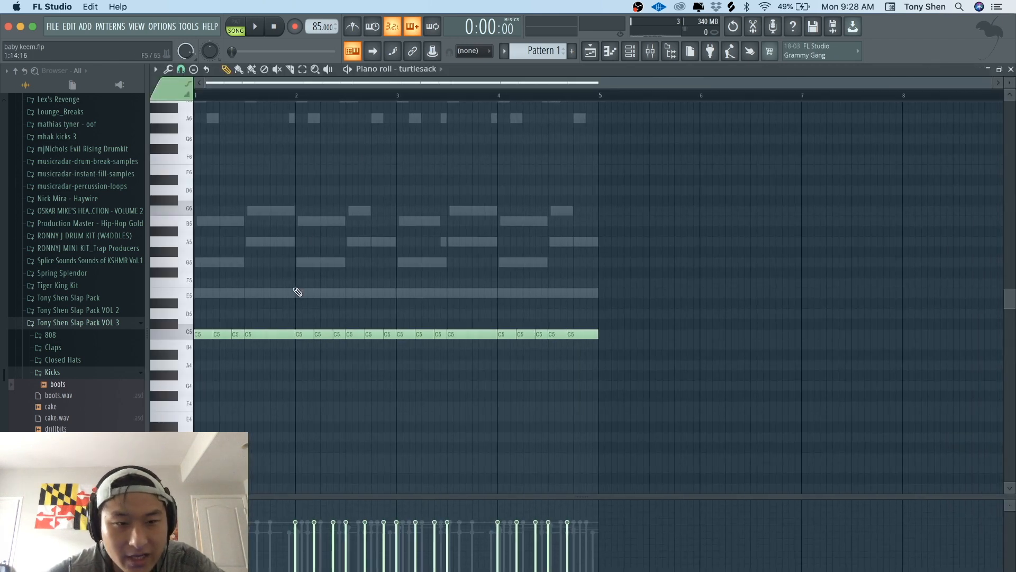
key(Up)
key(Up)
key(Up)
key(Up)
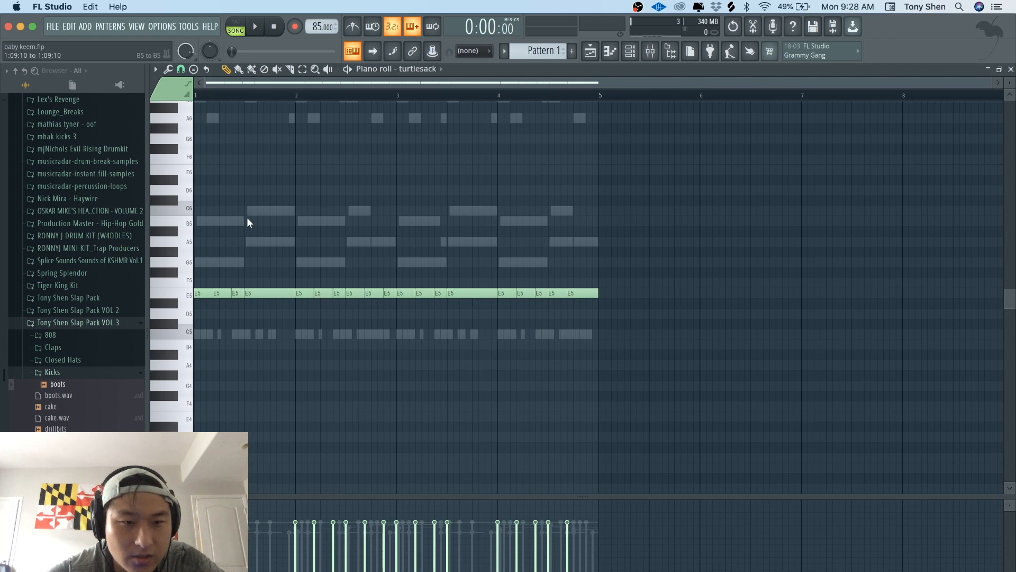
Move the last turtlesack note of bar 1 to A4, auditioning it at A5 before dropping it an octave
scroll(248, 222, up, 2)
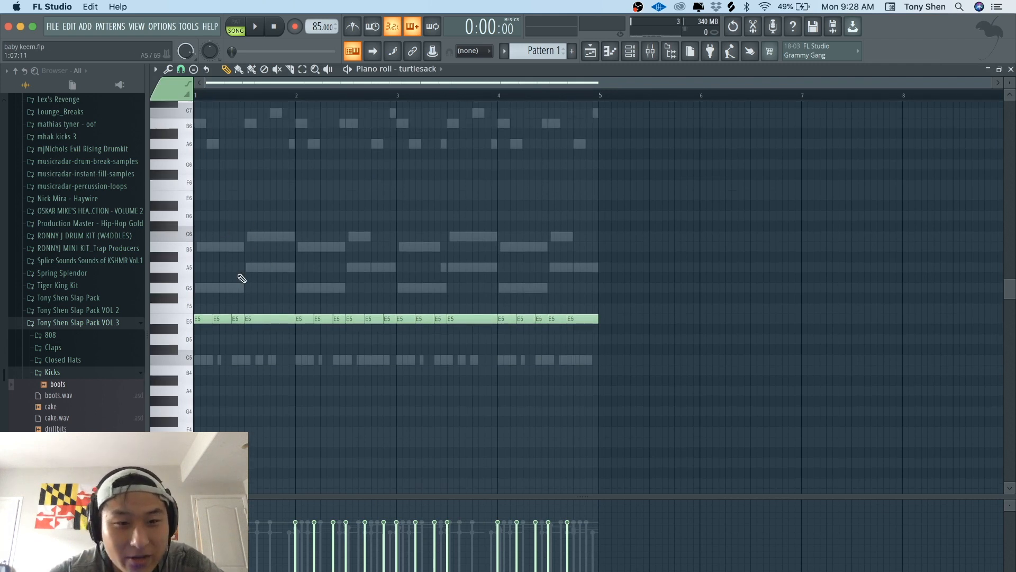
scroll(228, 143, up, 3)
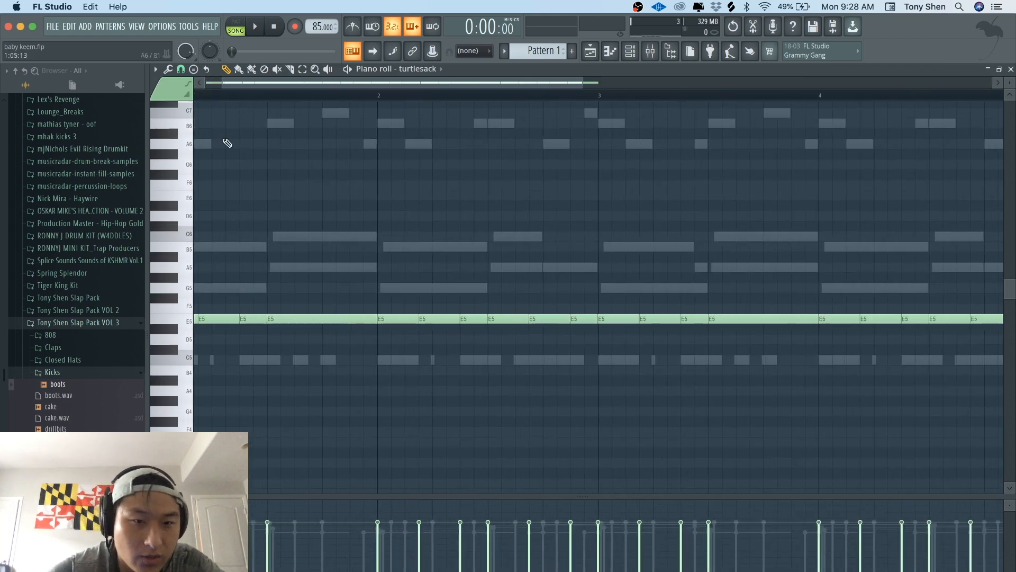
scroll(227, 143, up, 4)
scroll(228, 166, down, 2)
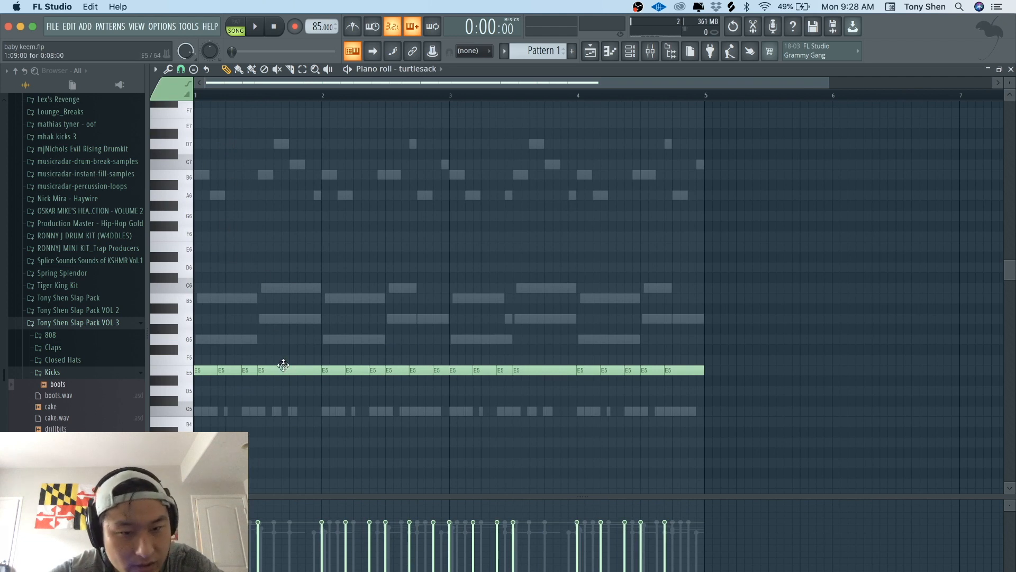
key(space)
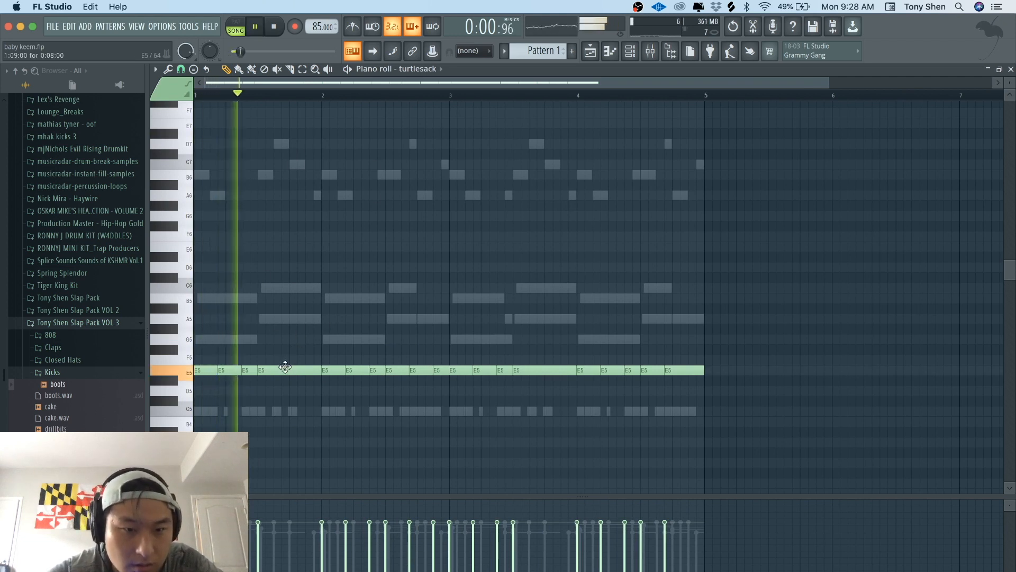
drag(282, 367, 282, 318)
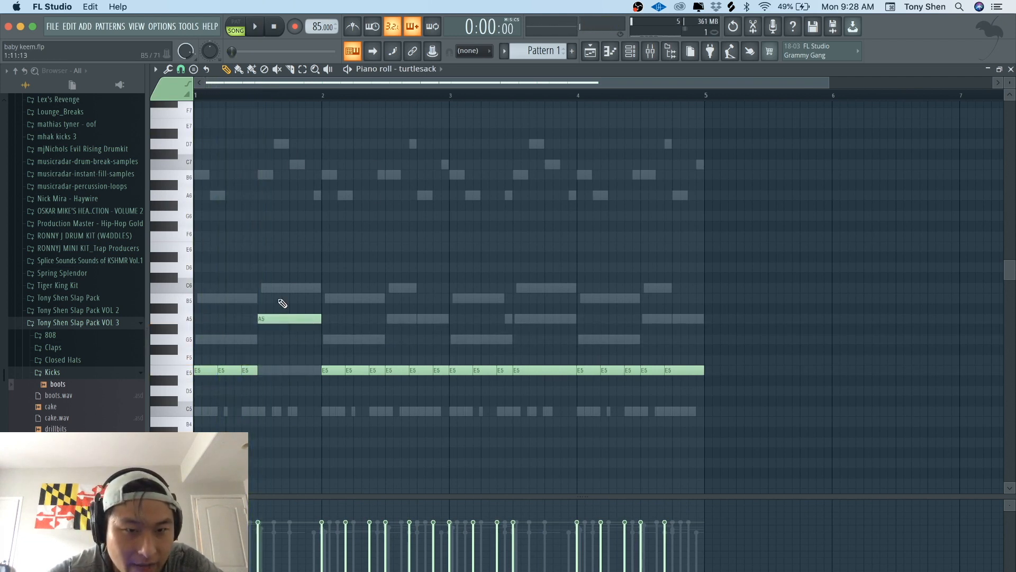
key(space)
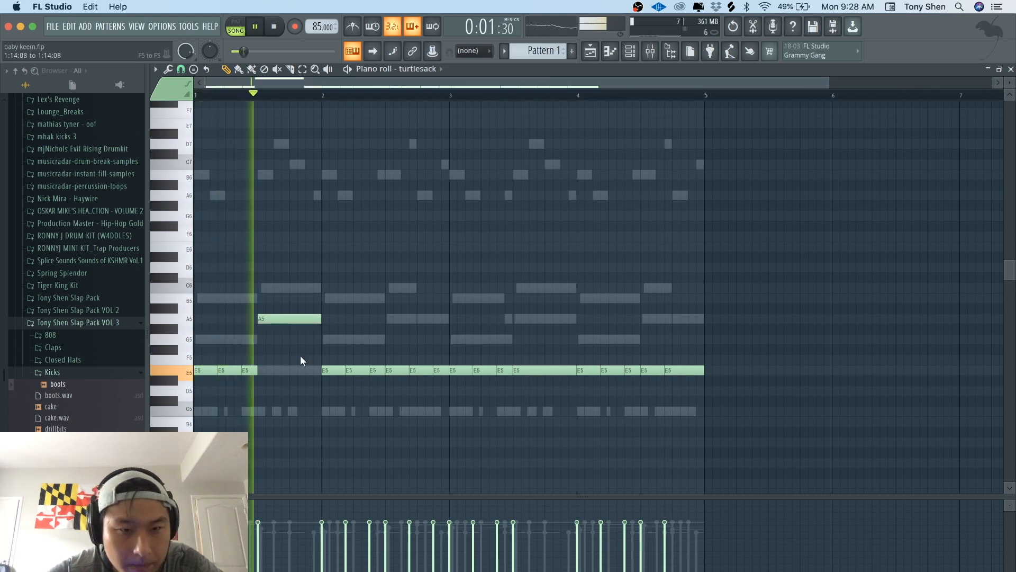
key(space)
ctrl+click(290, 318)
key(ctrl+Down)
key(space)
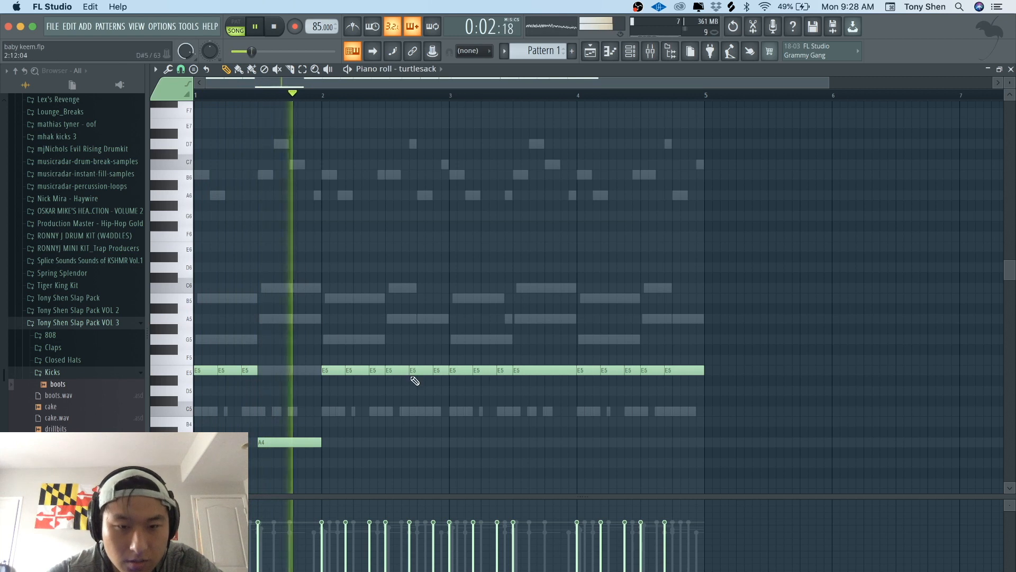
Move the last three turtlesack notes of bar 2 to A4, C6 and A5, and play the pattern
scroll(413, 380, up, 2)
drag(390, 369, 391, 426)
key(space)
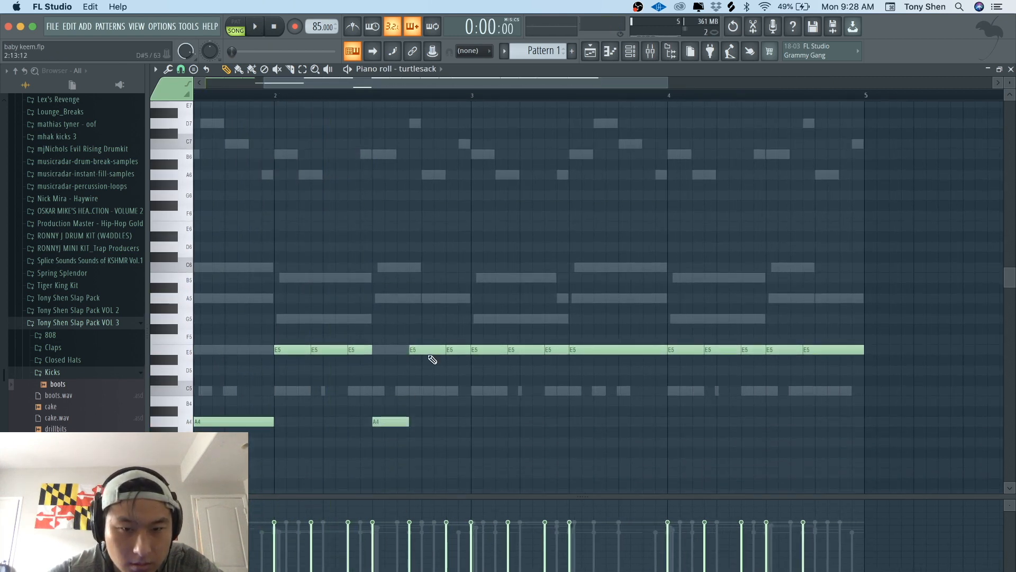
drag(419, 314, 418, 264)
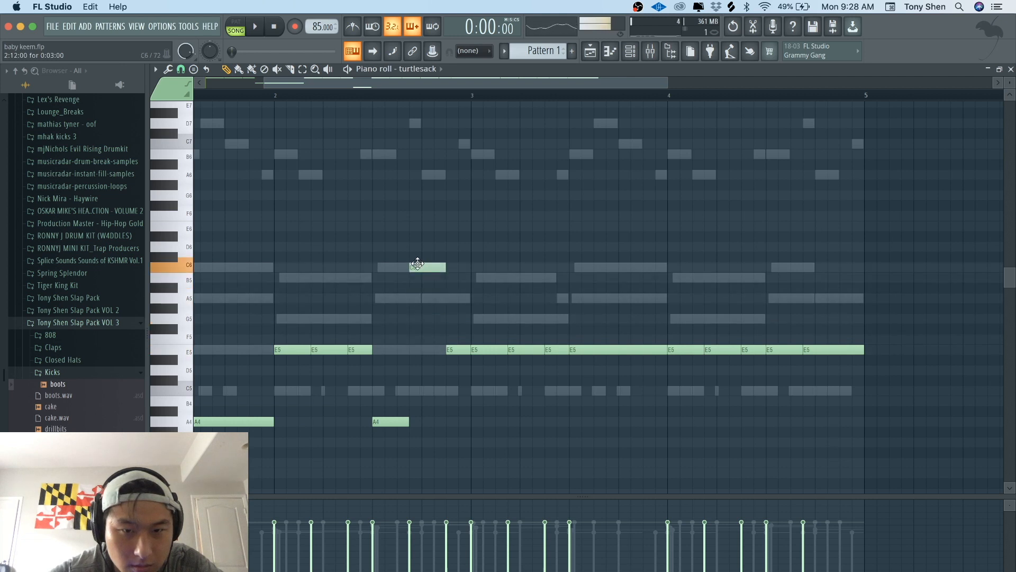
drag(456, 346, 457, 293)
key(space)
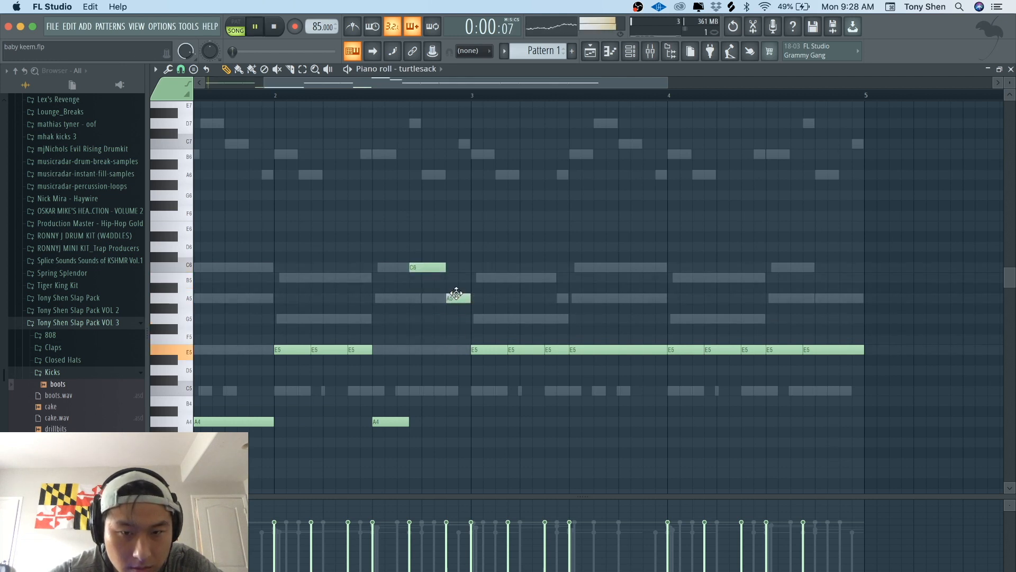
Move the long last turtlesack note of bar 3 to A4 and deselect it while the beat plays
scroll(454, 331, down, 3)
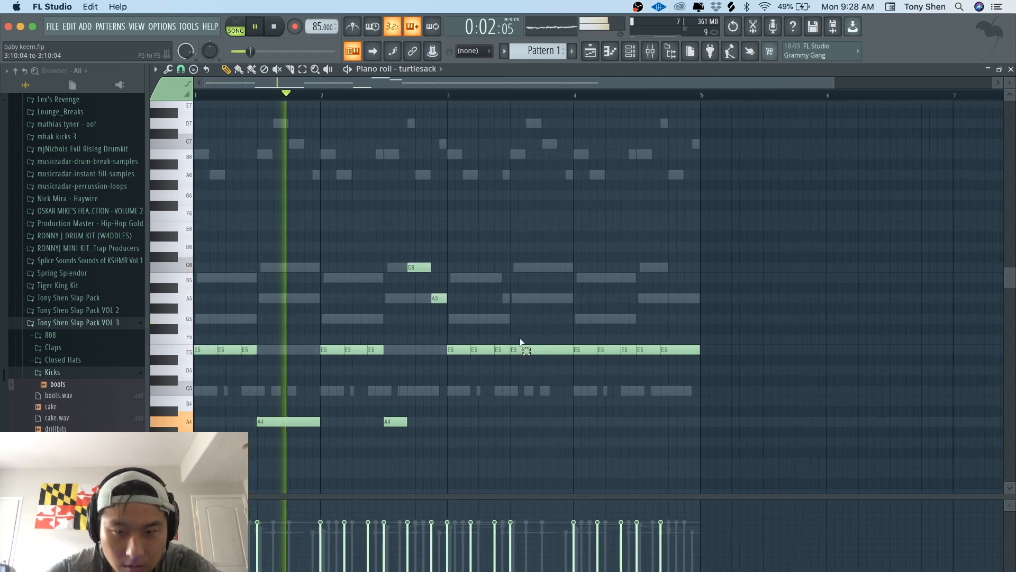
drag(520, 340, 523, 351)
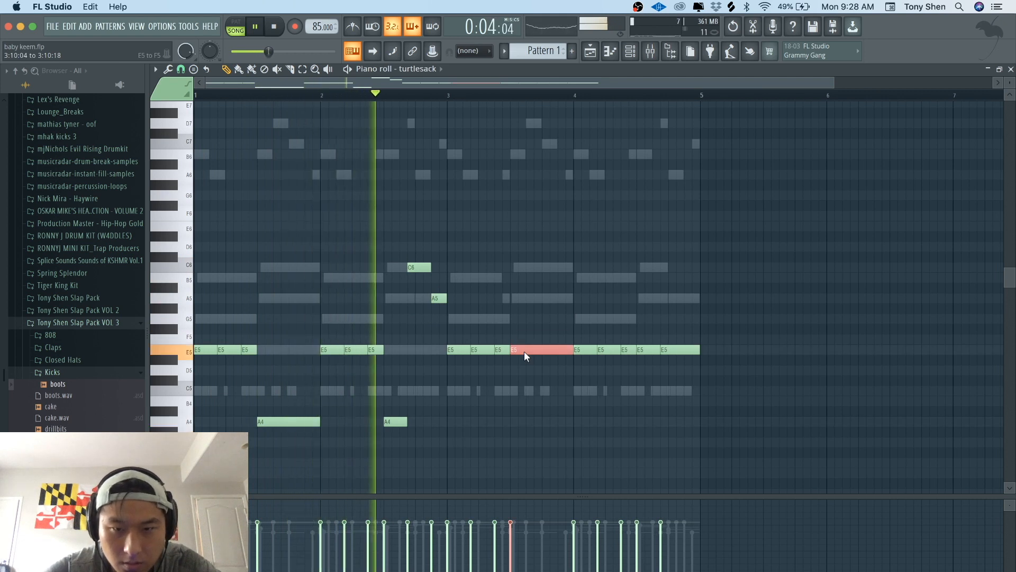
key(shift+Up)
key(shift+Up)
key(shift+Up)
key(shift+Up)
key(shift+Up)
key(ctrl+Down)
key(ctrl+d)
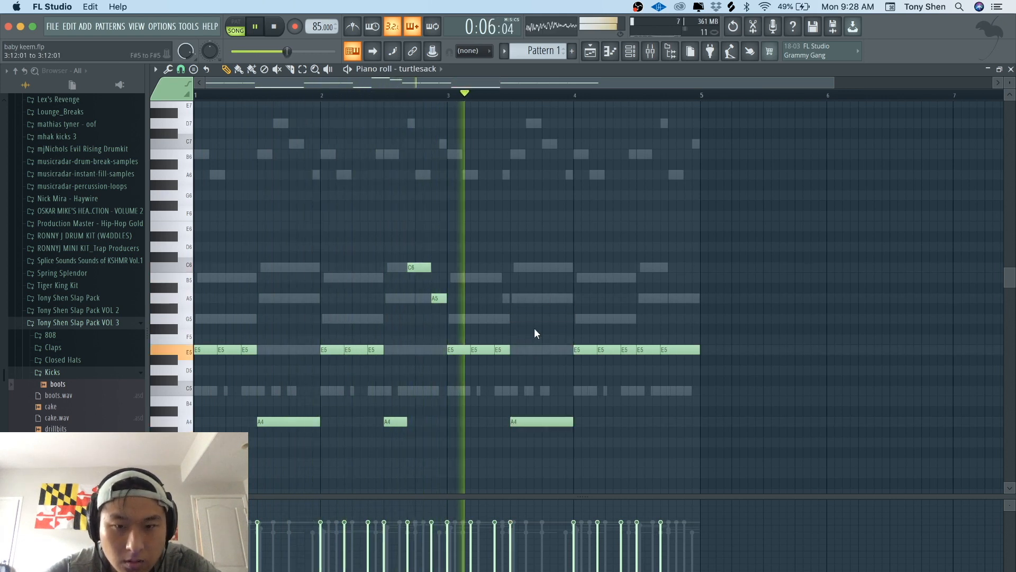
scroll(646, 367, up, 2)
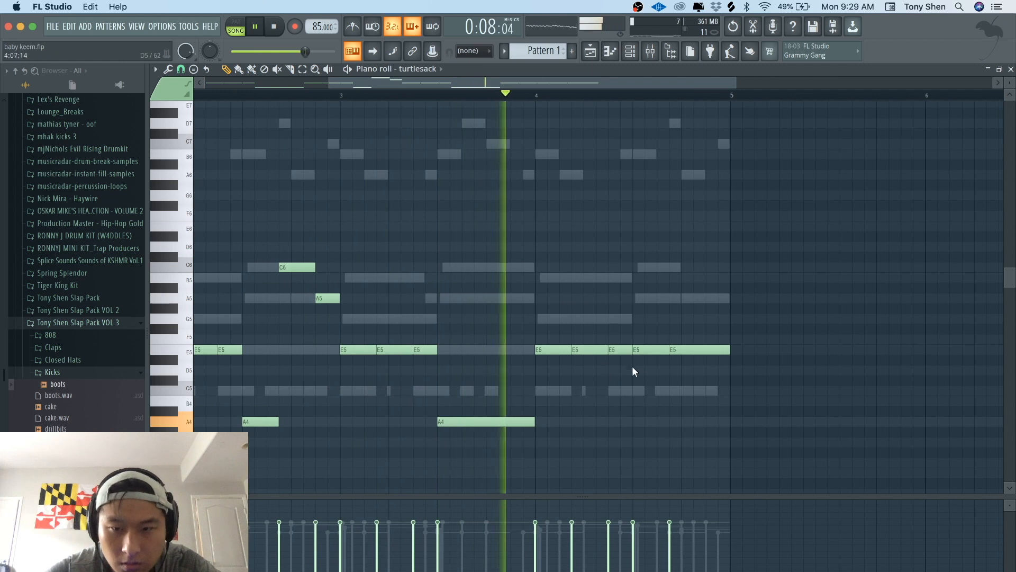
Move the fourth turtlesack note of bar 4 to A4 and the last one to A5, shortened
drag(643, 350, 646, 421)
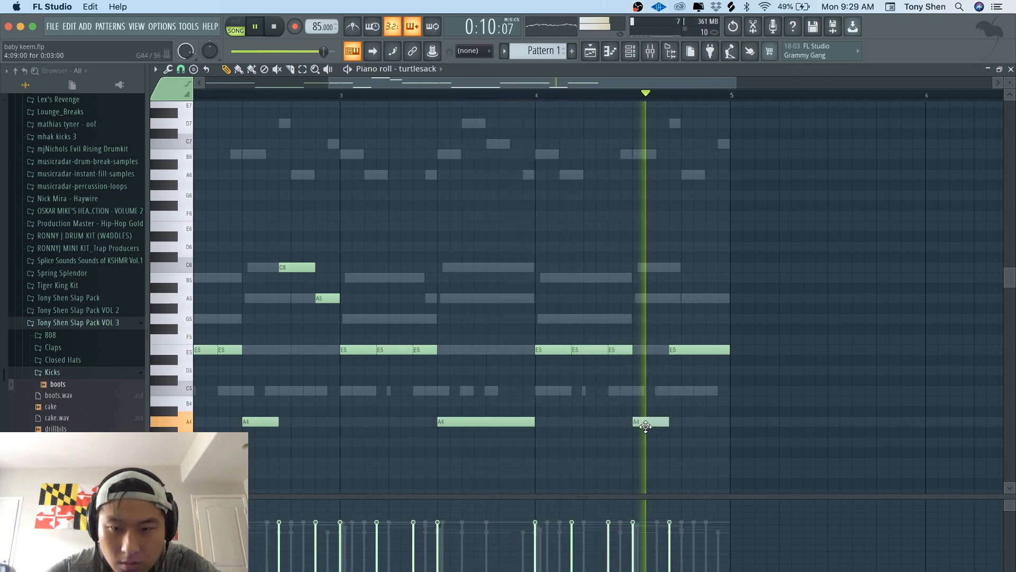
key(space)
drag(686, 350, 686, 296)
key(space)
scroll(731, 295, up, 2)
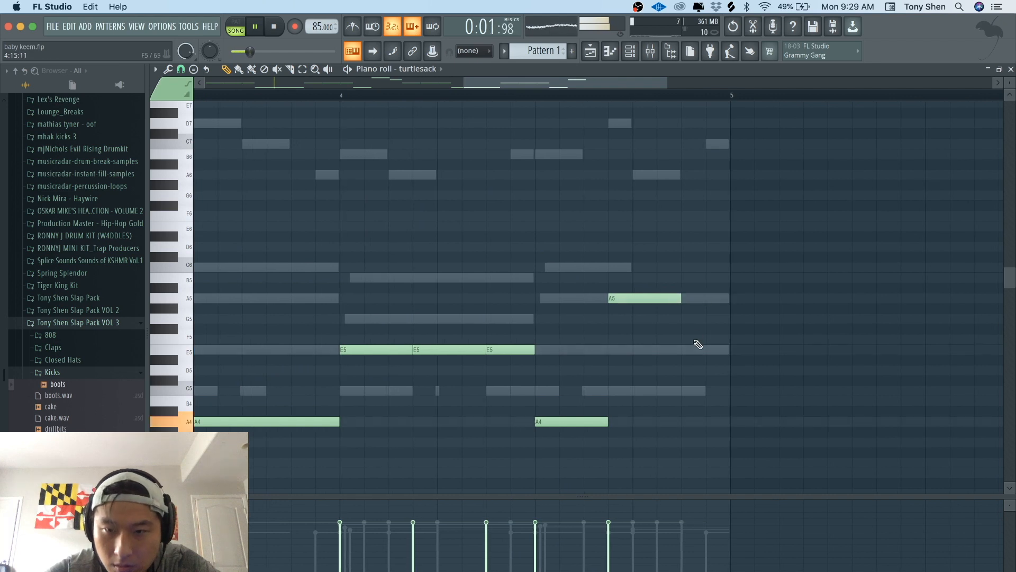
Add two short turtlesack notes at the end of bar 4 and lower them an octave to C5
drag(683, 351, 685, 266)
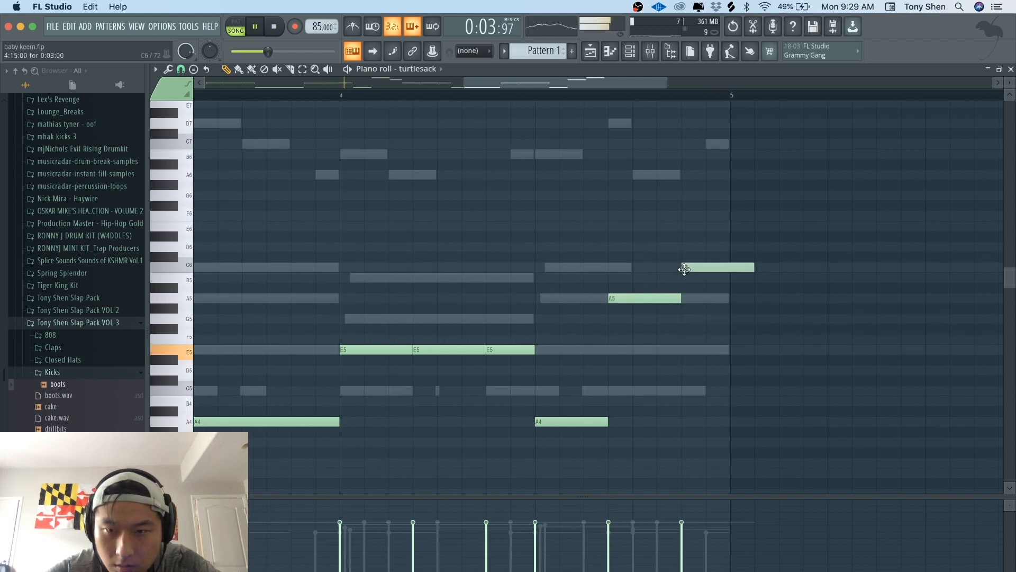
drag(754, 265, 709, 268)
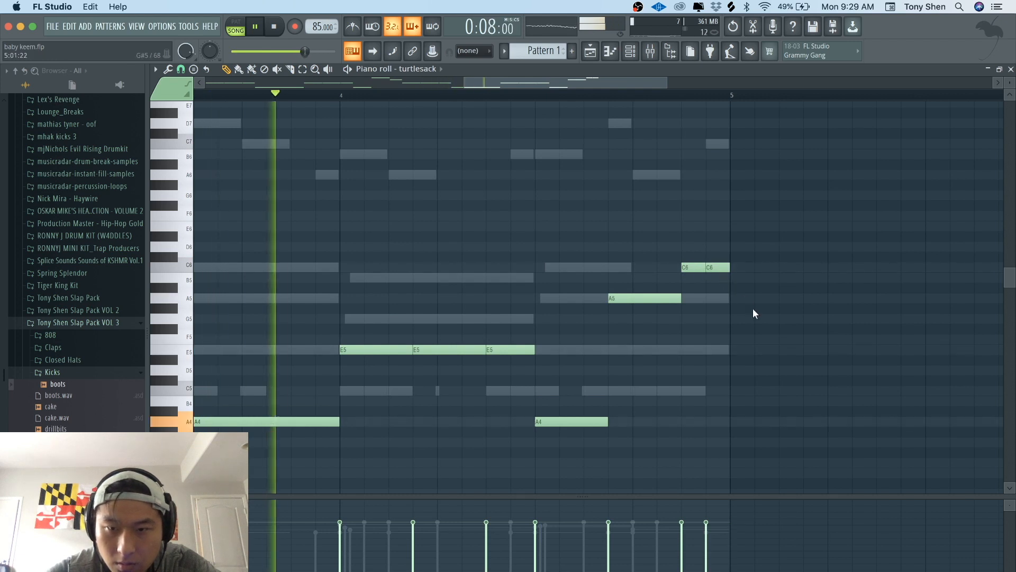
scroll(753, 308, down, 2)
drag(753, 308, 710, 245)
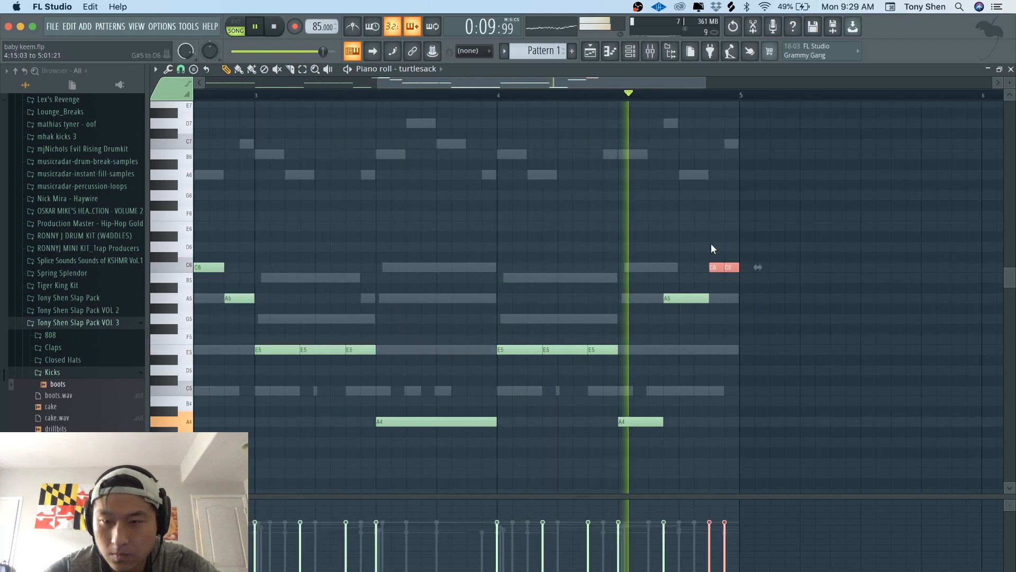
key(ctrl+Down)
super+click(744, 236)
scroll(744, 236, down, 5)
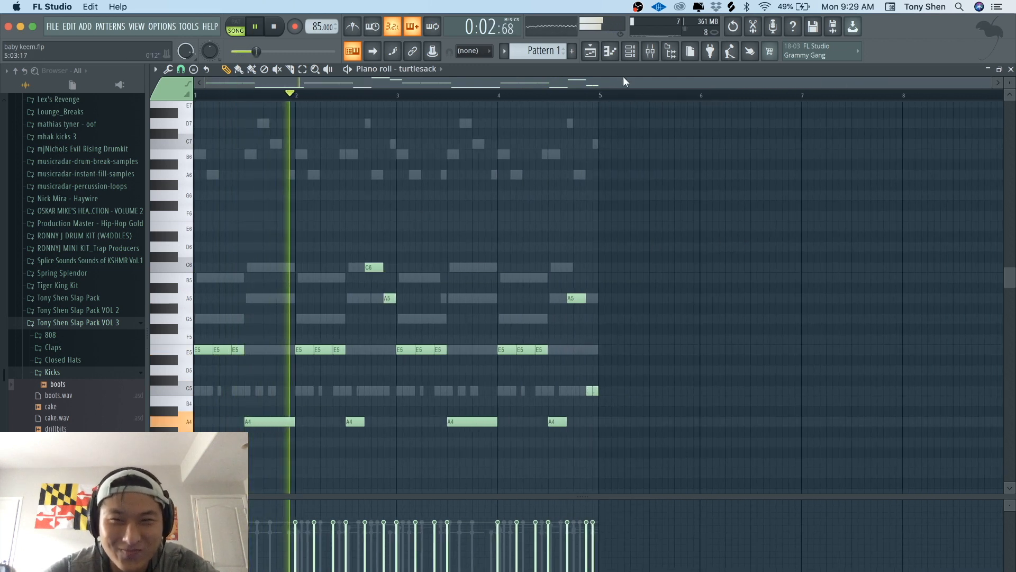
Lower the C6 turtlesack note in bar 2 an octave to C5 and play the pattern
click(630, 51)
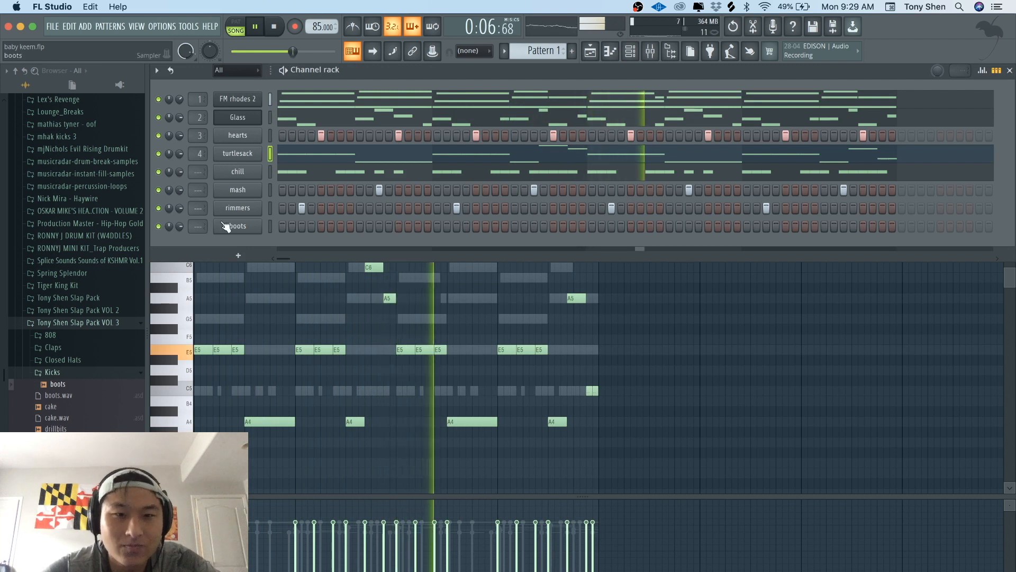
click(341, 312)
key(space)
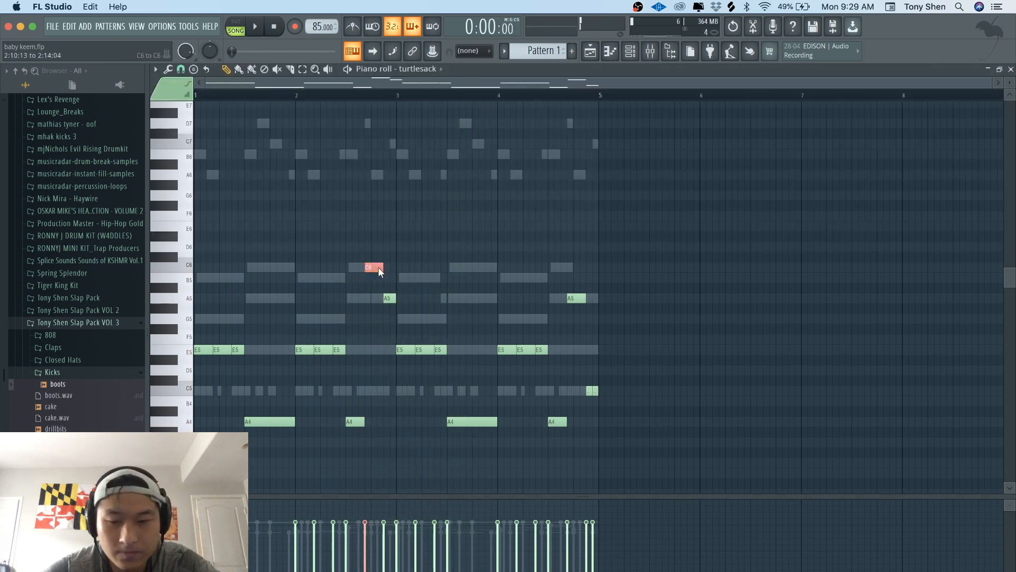
key(ctrl+Down)
key(space)
click(351, 95)
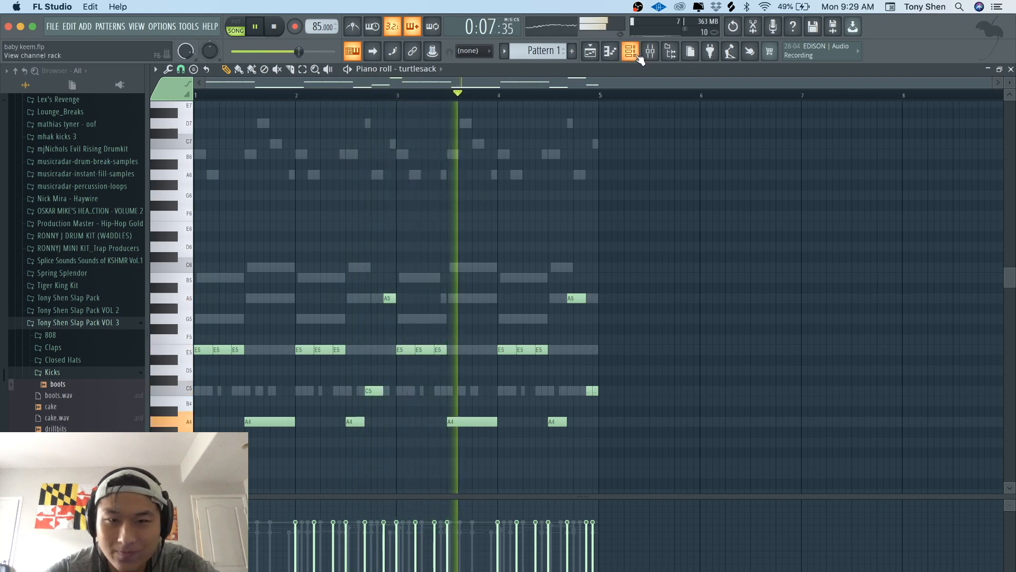
Stop playback and copy the turtlesack notes into the boots channel
key(space)
click(631, 51)
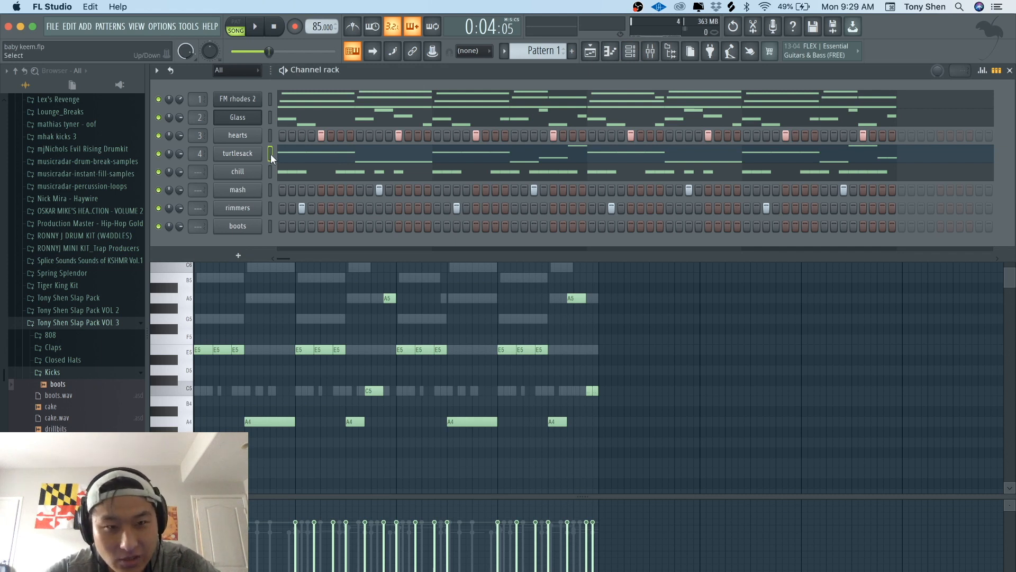
click(270, 227)
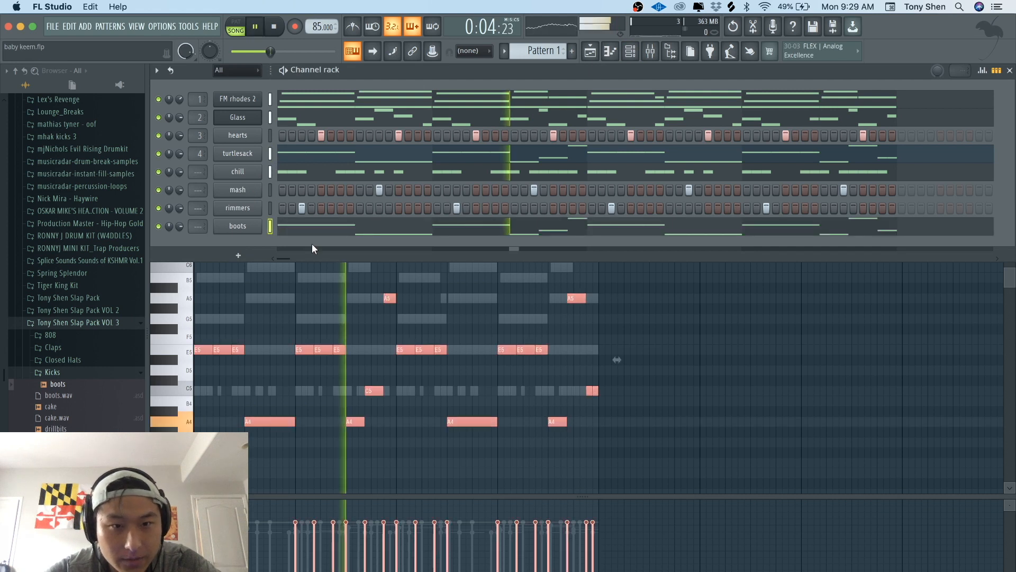
Raise all the A4 and C5 notes of the boots channel to E5 in its piano roll
key(F7)
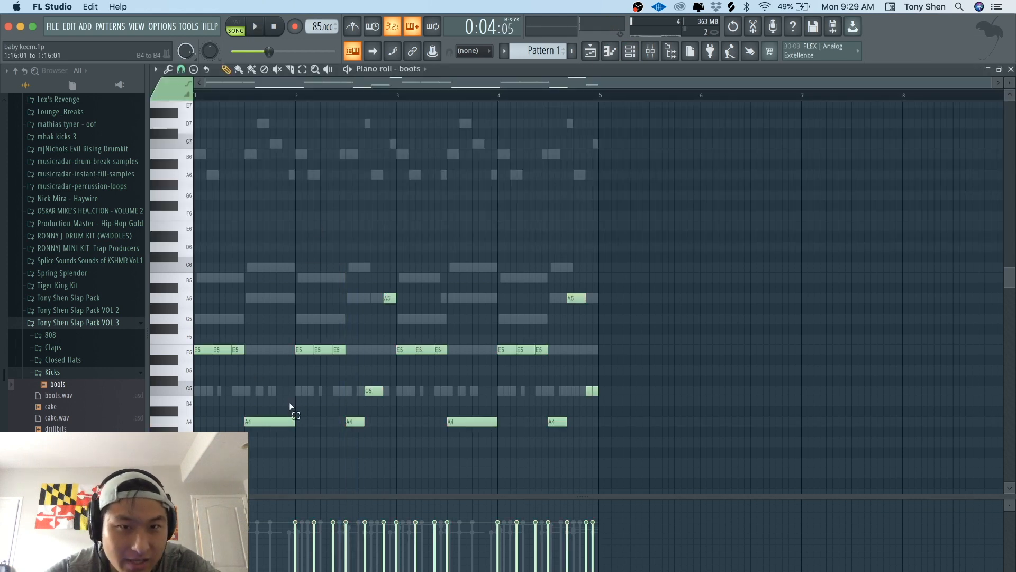
drag(237, 407, 301, 385)
key(shift+Up)
key(shift+Up)
key(shift+Up)
key(shift+Up)
key(shift+Up)
key(shift+Up)
key(shift+Up)
key(shift+Up)
key(shift+Up)
key(shift+Up)
key(shift+Up)
key(shift+Up)
key(shift+Up)
key(shift+Up)
click(654, 422)
key(shift+Up)
key(shift+Up)
key(shift+Up)
key(shift+Up)
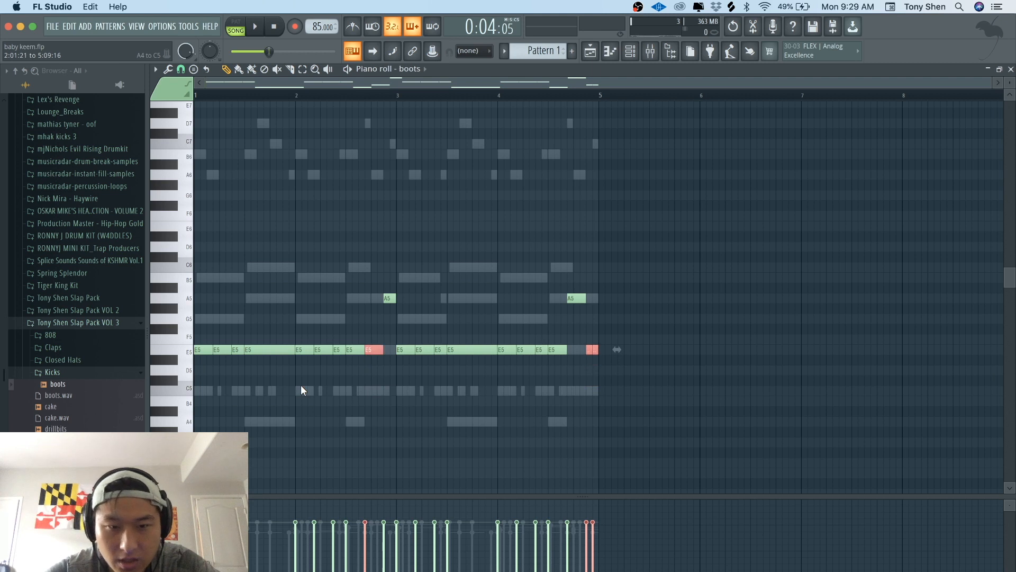
Lower the two A5 notes of the boots channel to E5 and deselect them
drag(357, 266, 656, 318)
key(shift+Down)
key(shift+Down)
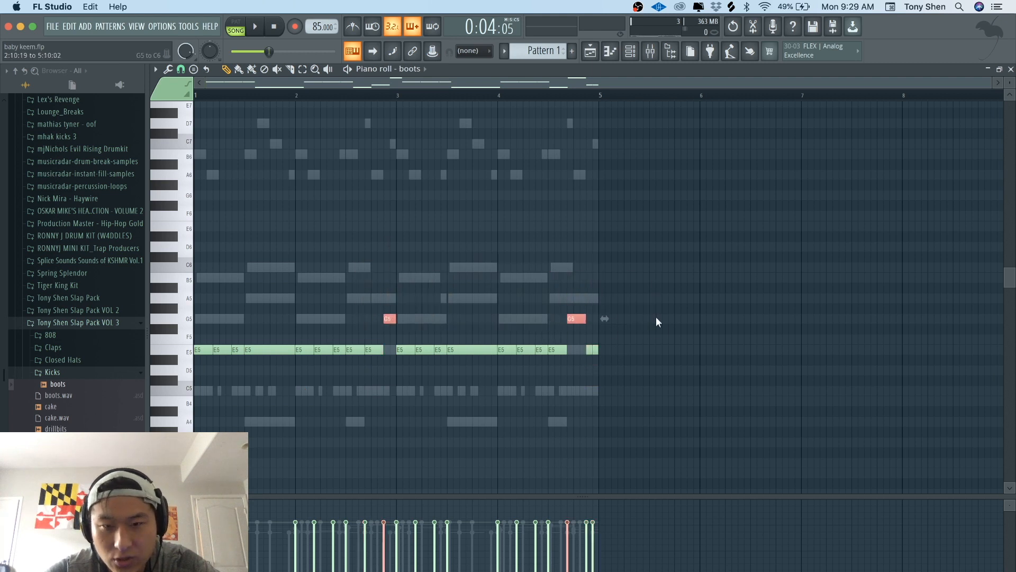
key(shift+Down)
key(shift+Down)
key(shift+Down)
ctrl+click(655, 316)
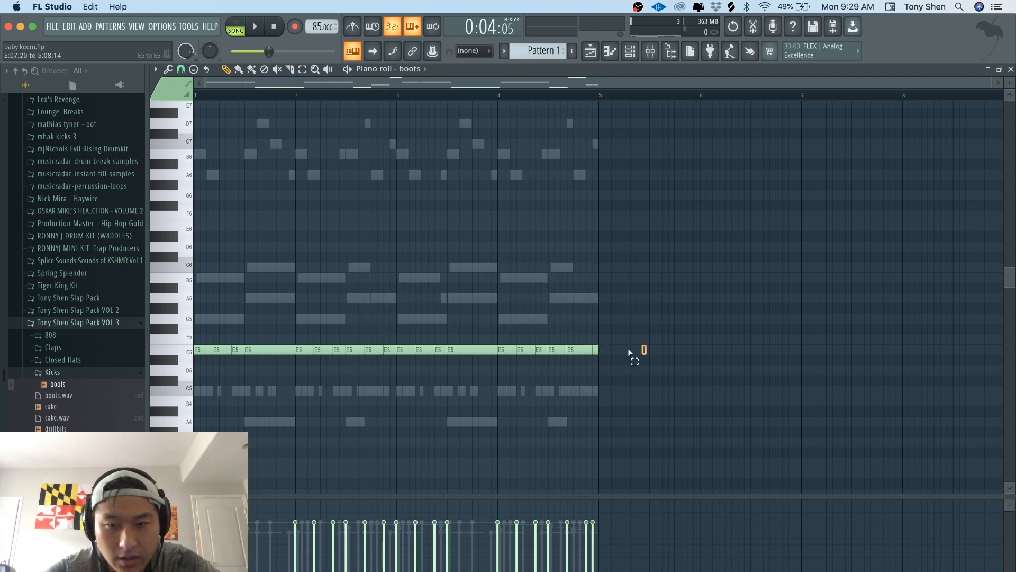
Select all the boots notes, transpose them down to C5 and deselect them
drag(647, 335, 30, 355)
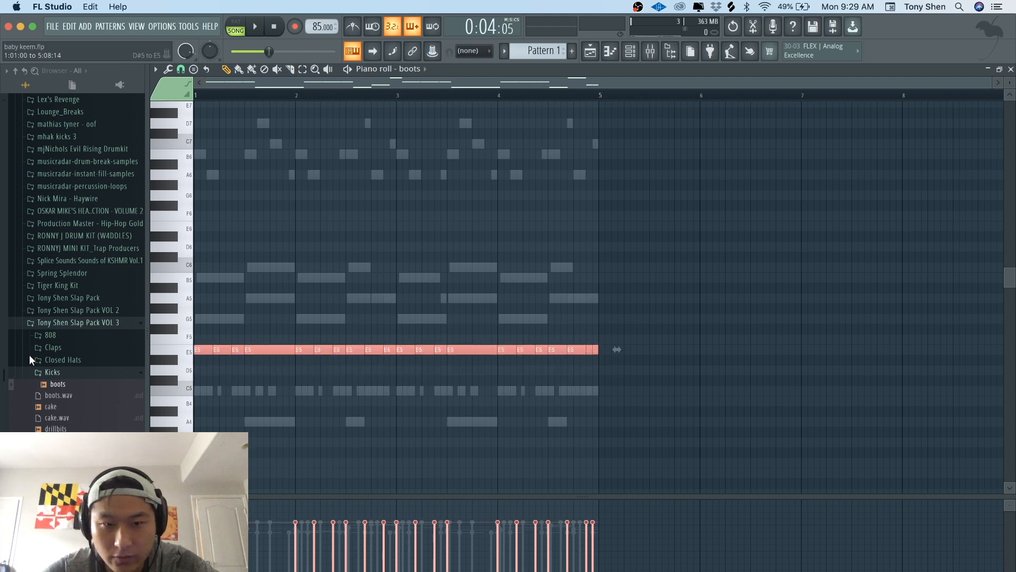
key(shift+Up)
key(shift+Up)
key(shift+Down)
key(shift+Down)
key(shift+Down)
key(shift+Down)
key(shift+Down)
key(shift+Down)
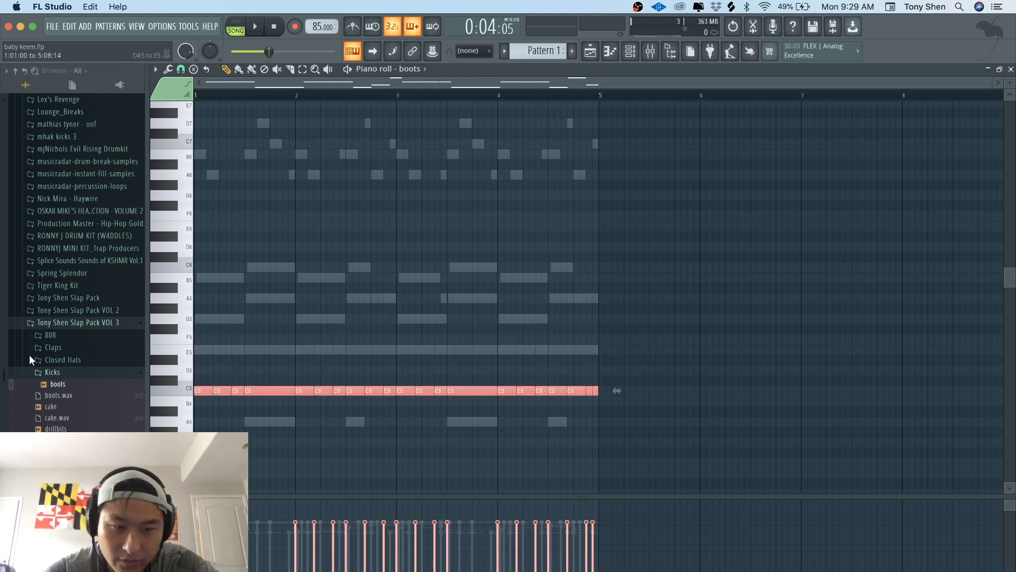
ctrl+click(324, 377)
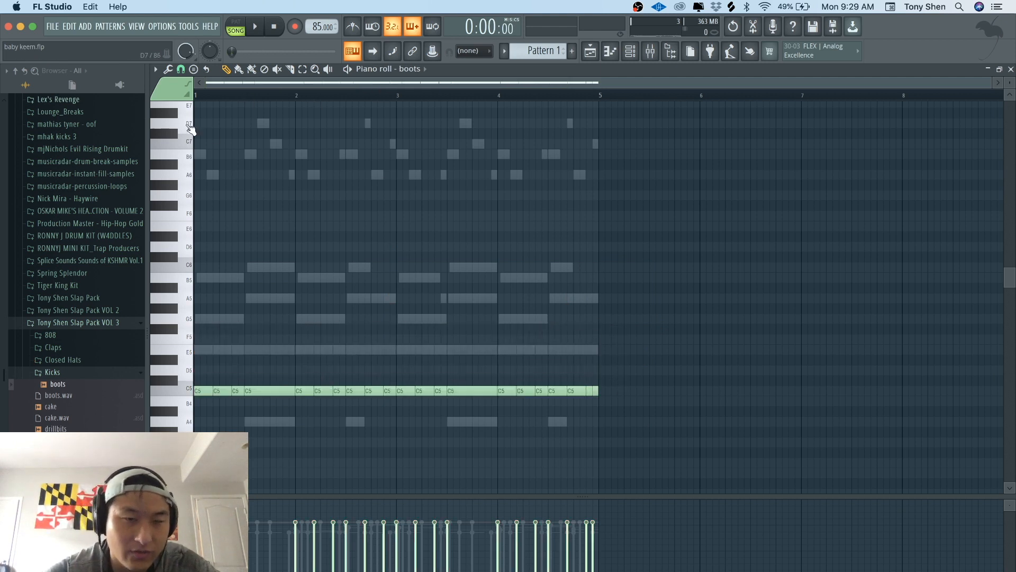
Play the pattern with the boots kick in the channel rack and save the project
key(space)
click(641, 52)
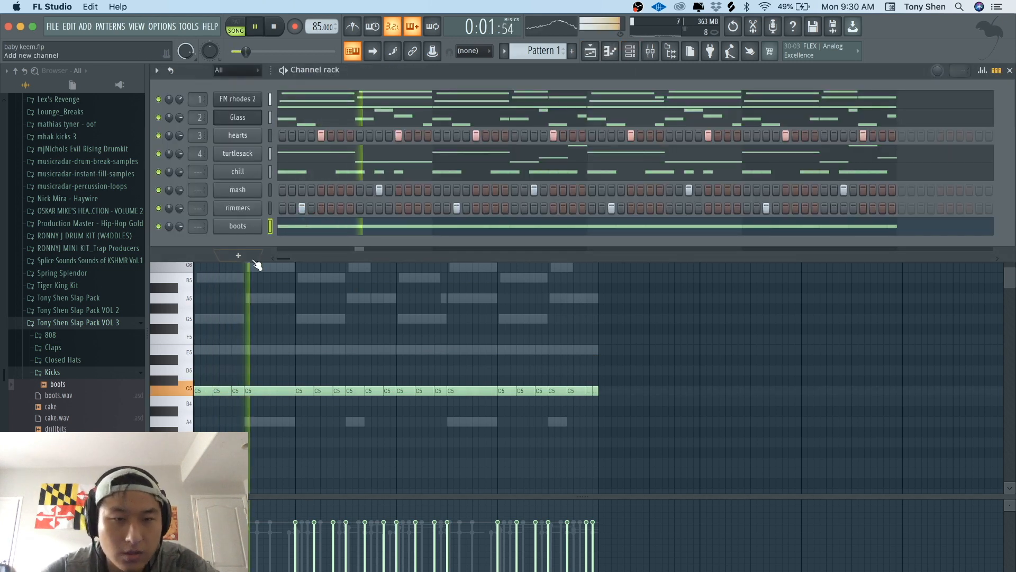
key(super+s)
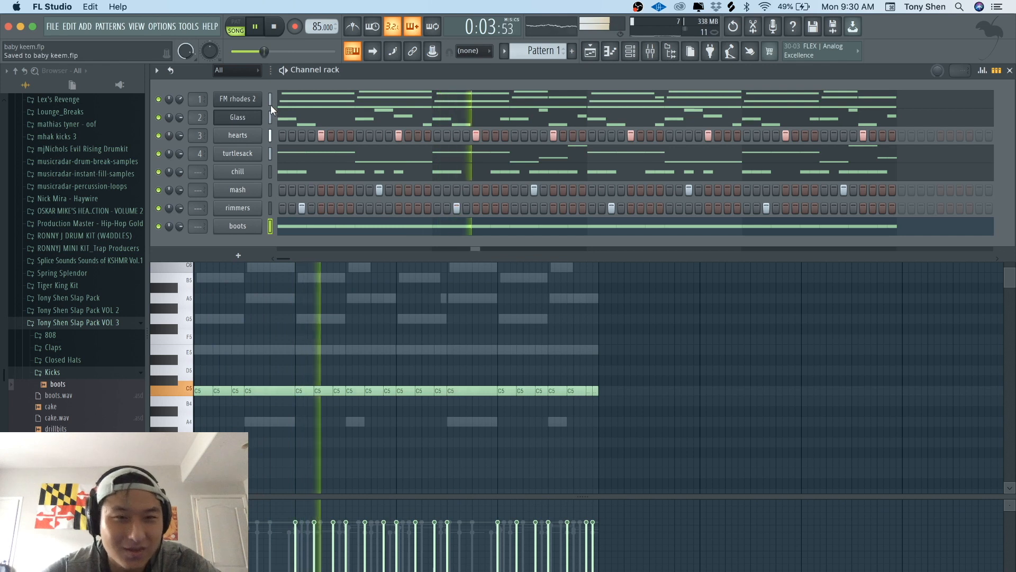
key(space)
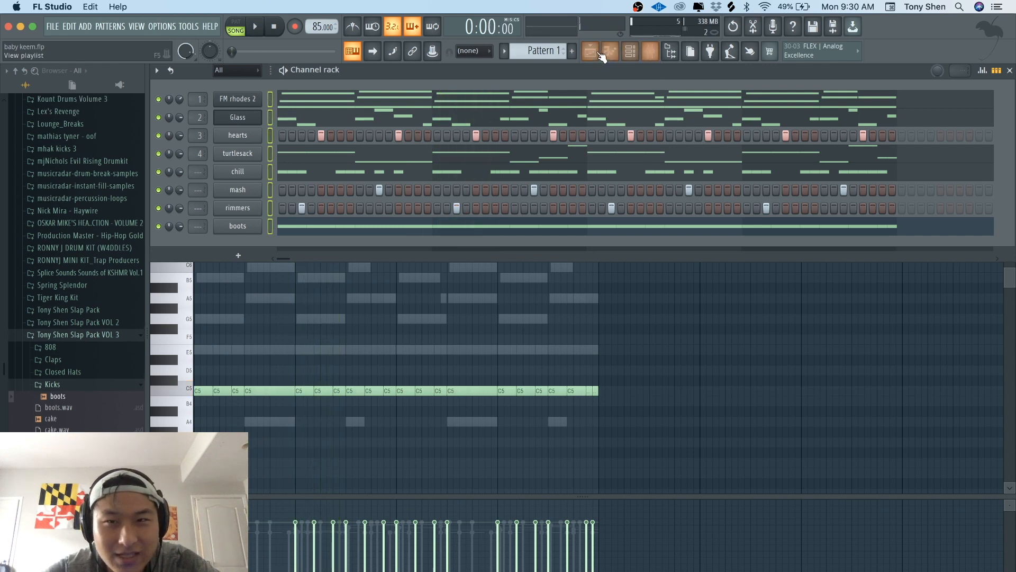
Split Pattern 1 by channel in the playlist
click(600, 55)
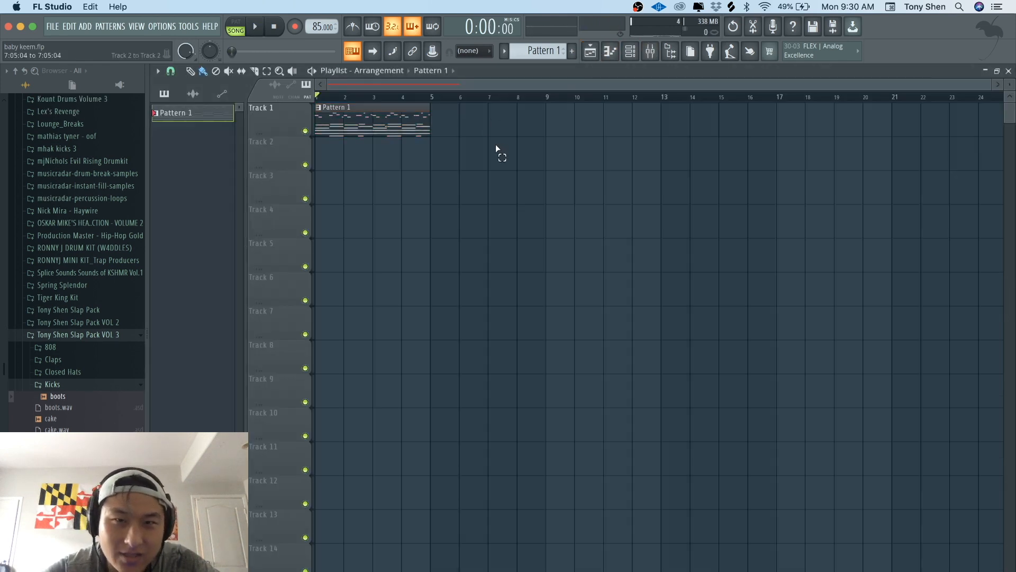
click(537, 50)
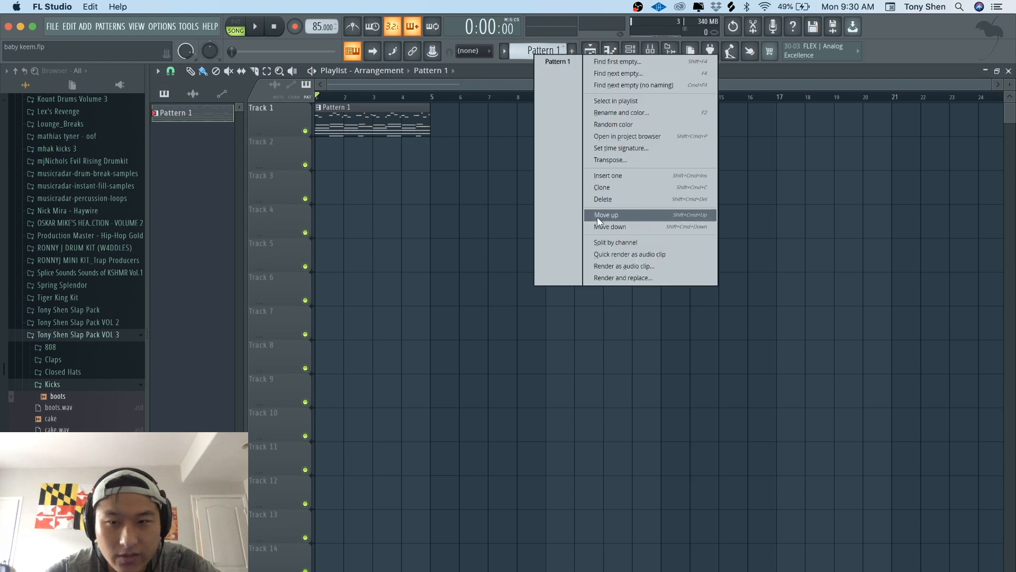
click(603, 242)
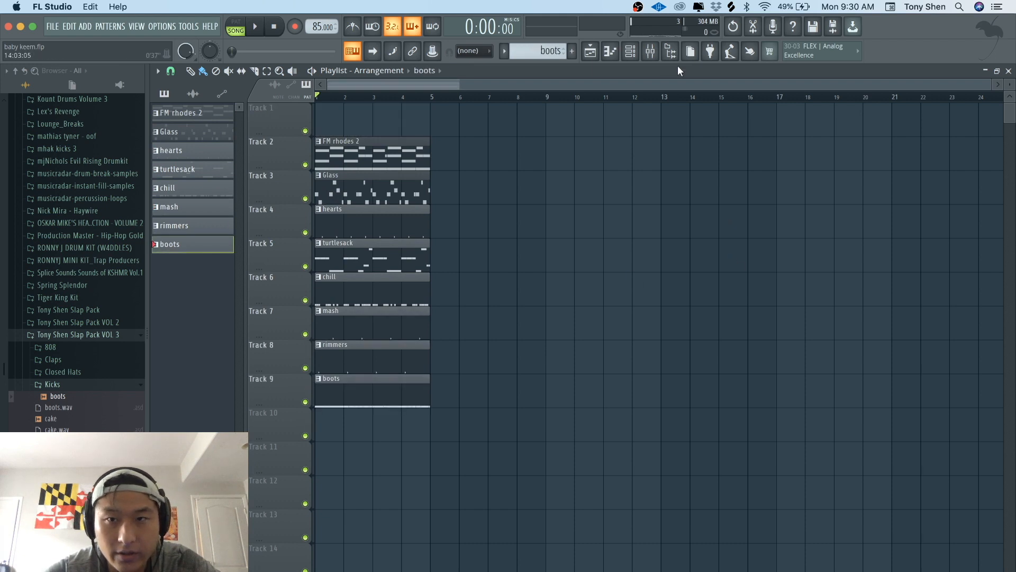
Route the hearts through boots channels to their own mixer tracks starting at track 5, and play the beat
click(650, 52)
click(631, 51)
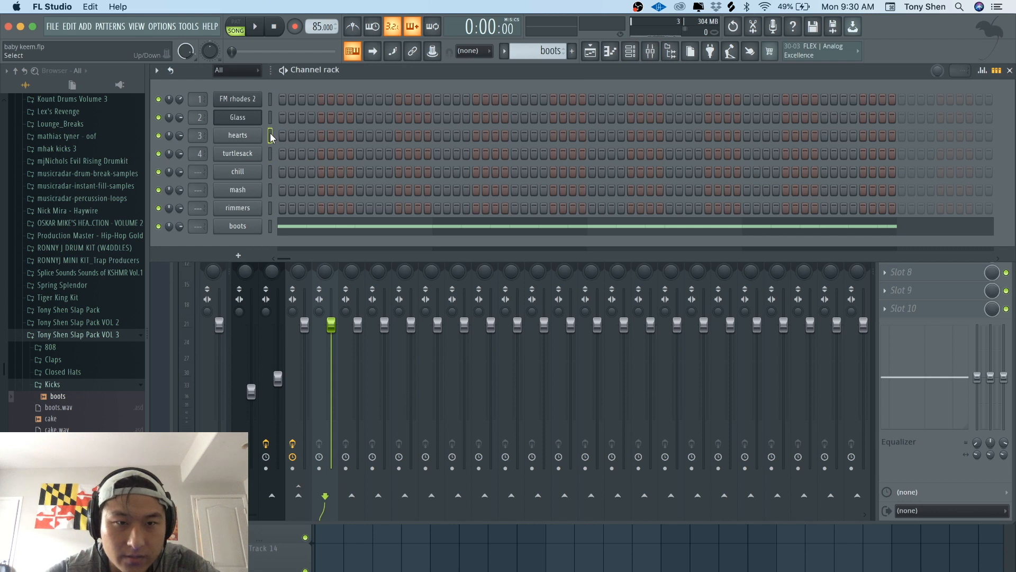
click(651, 53)
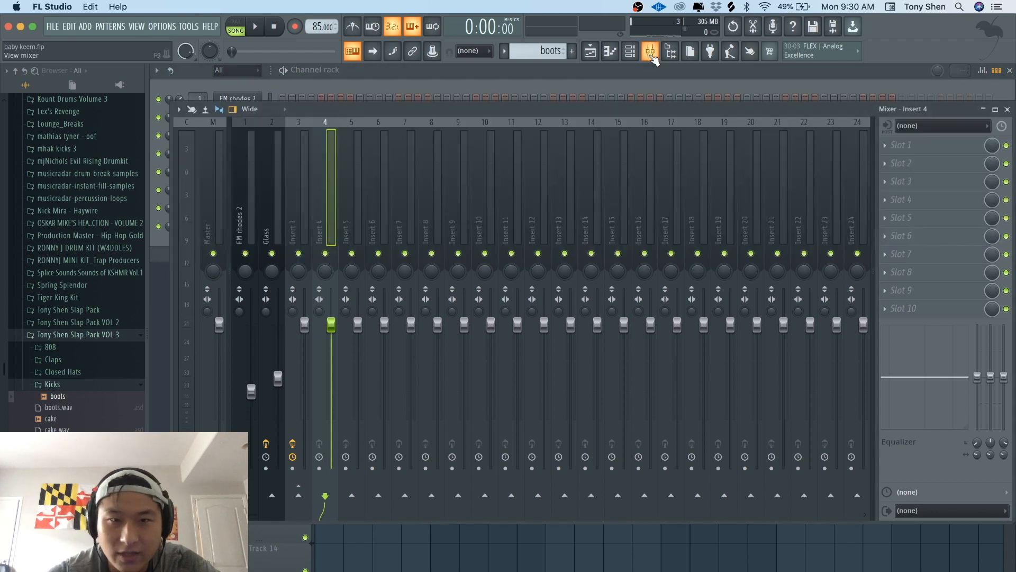
click(358, 199)
key(space)
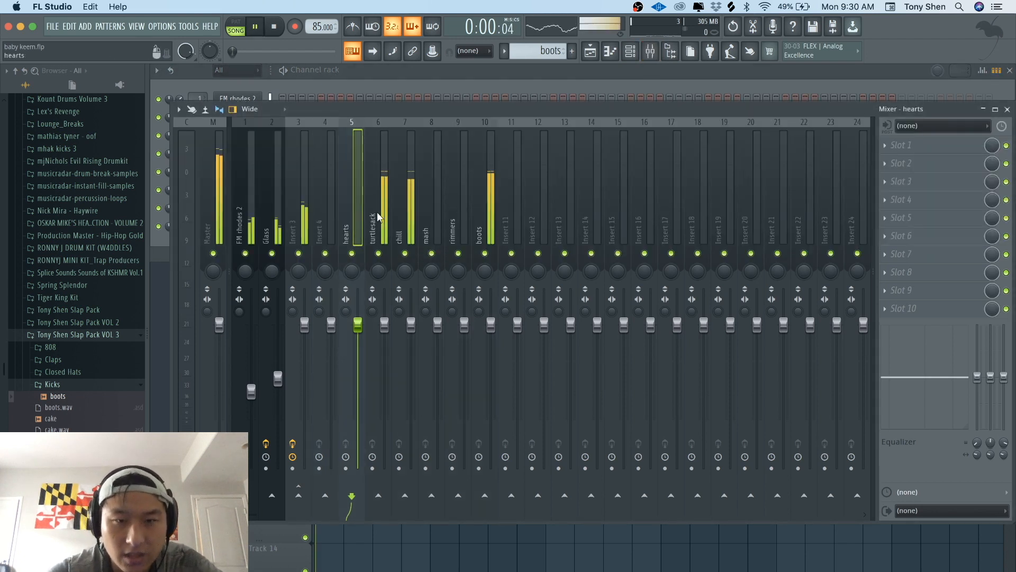
Set the mixer volumes of chill to 64%, turtlesack to 90% and mash to 62%, and lower rimmers slightly
drag(410, 325, 411, 376)
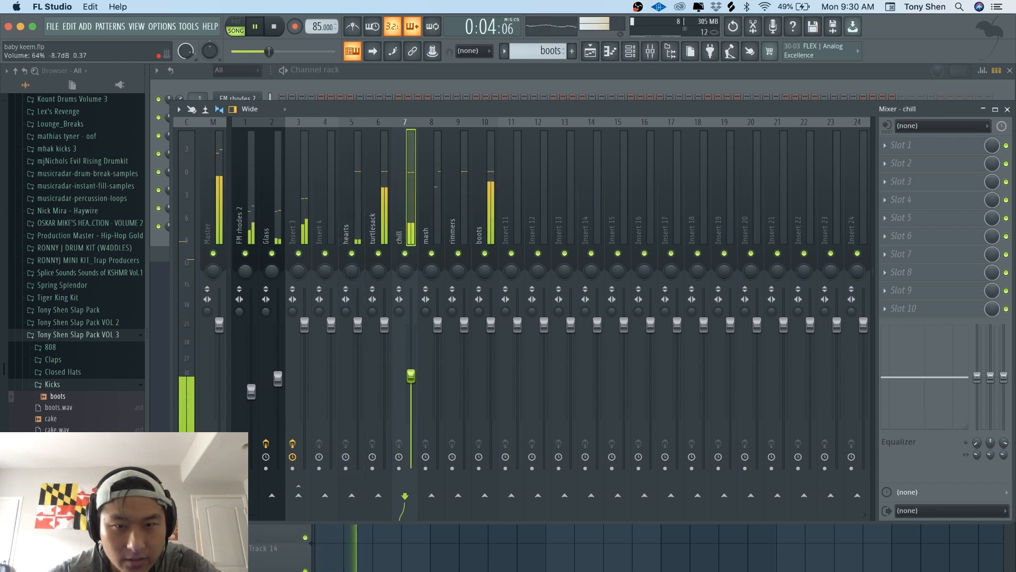
drag(464, 325, 464, 338)
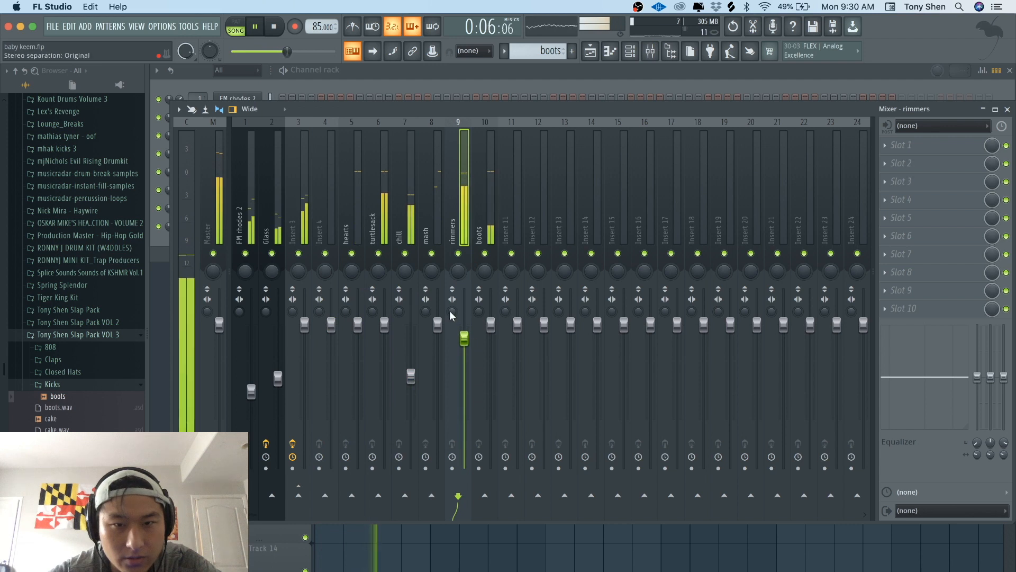
click(382, 202)
key(space)
drag(384, 324, 384, 338)
key(space)
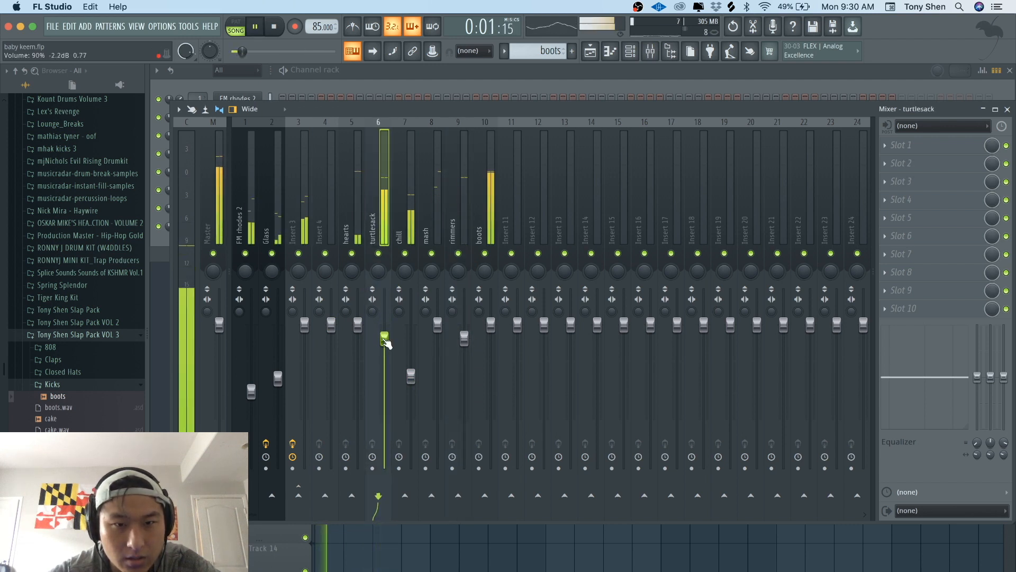
click(427, 208)
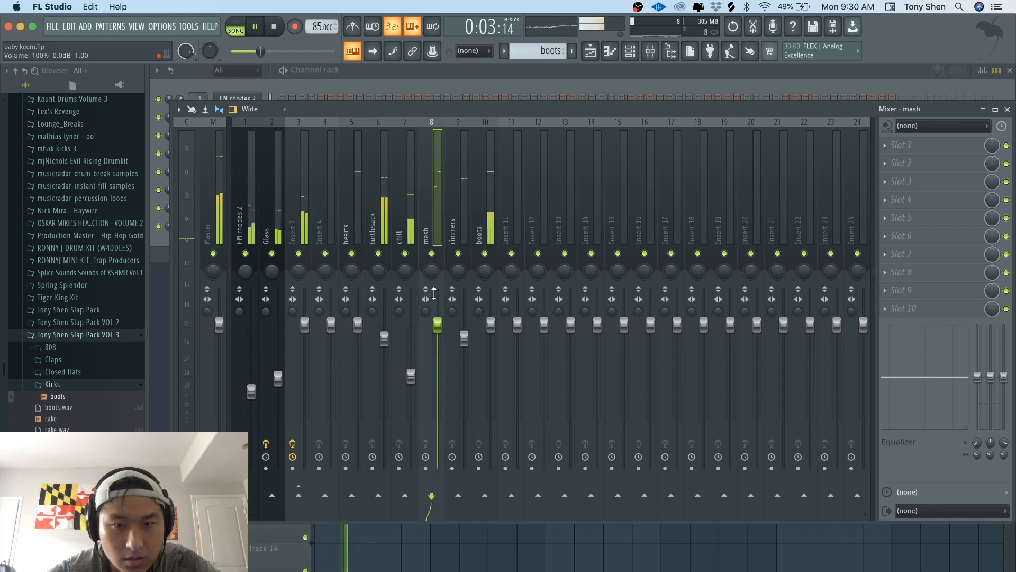
drag(438, 324, 438, 382)
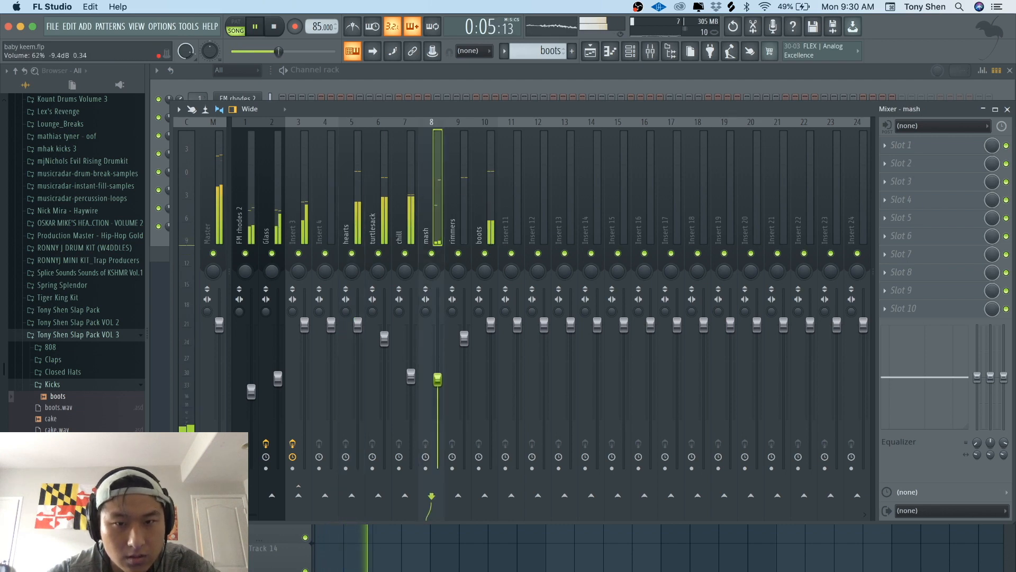
Move all playlist clips up one track to start on Track 1, and select the hearts through boots clips
click(590, 51)
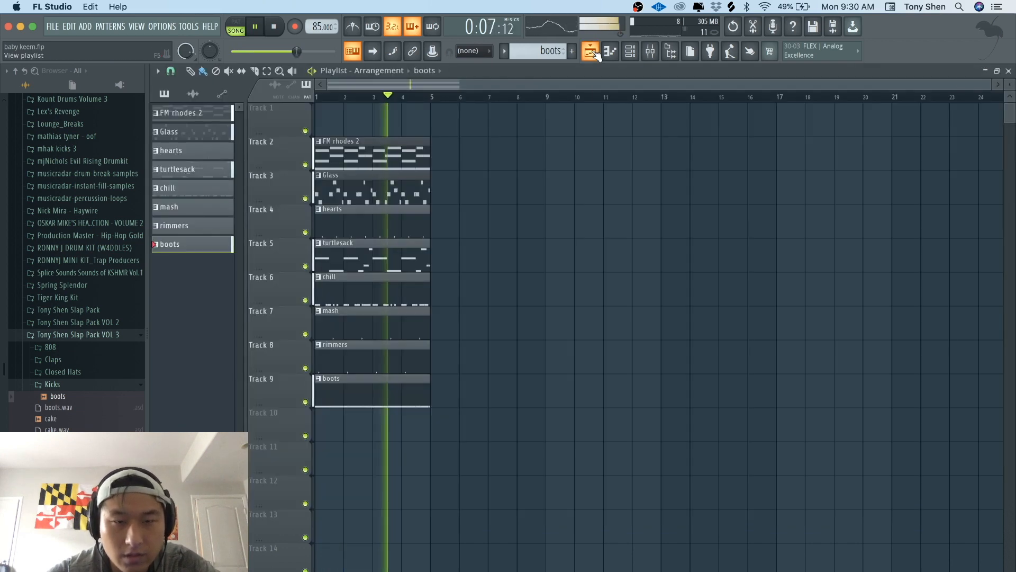
key(ctrl+a)
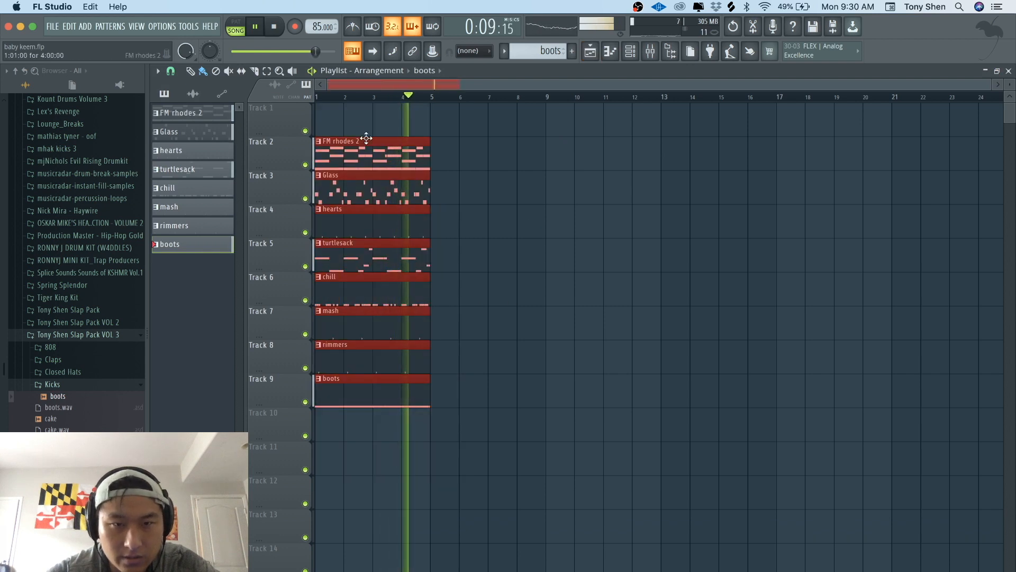
key(shift+Up)
drag(494, 358, 317, 150)
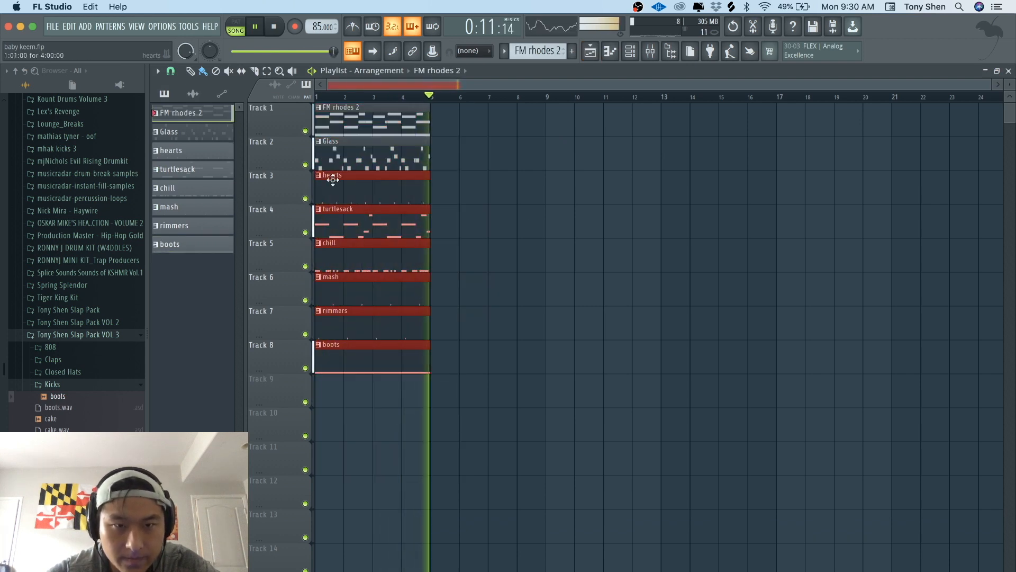
Stop playback, move the hearts through boots clips to start at bar 9, and deselect them
key(space)
mouse_move(350, 193)
mouse_down()
mouse_move(494, 193)
mouse_move(374, 199)
mouse_move(471, 206)
mouse_move(604, 188)
mouse_move(577, 190)
mouse_up()
super+click(474, 218)
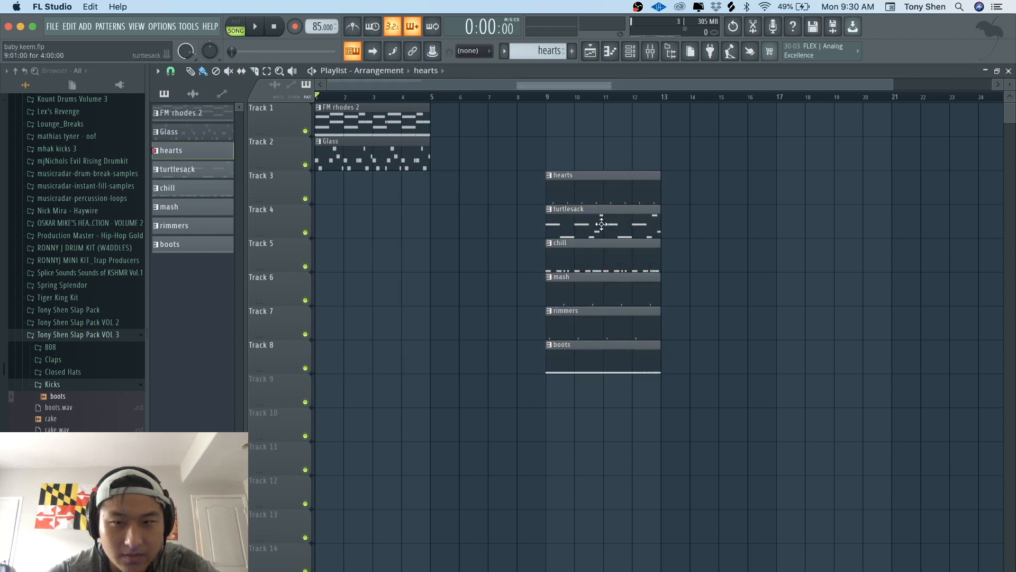
Copy the turtlesack and hearts clips back to bar 1 on Tracks 4 and 3, leave chill out there, and play
drag(602, 224, 198, 234)
drag(552, 253, 321, 253)
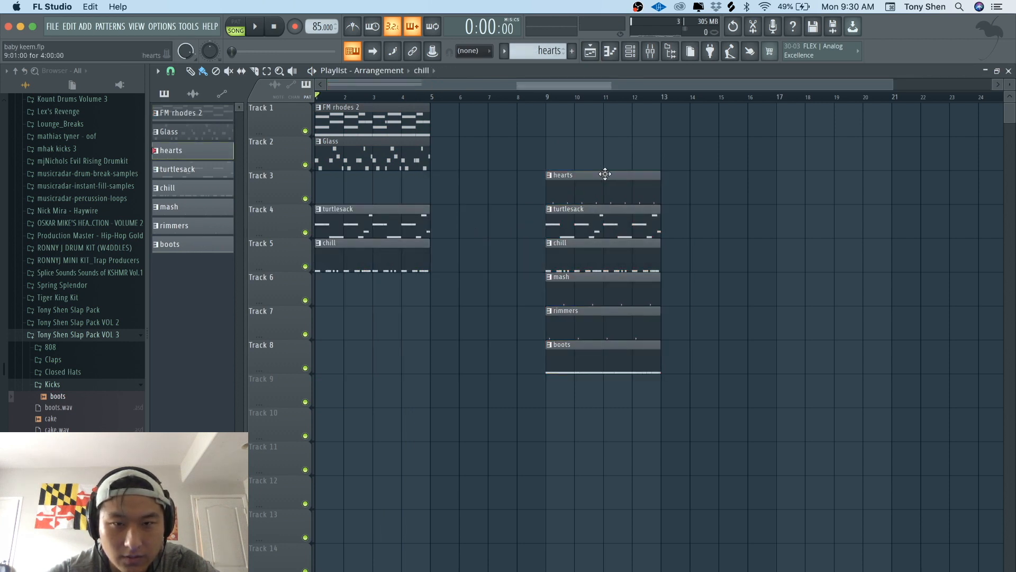
drag(533, 184, 330, 185)
right_click(372, 259)
key(space)
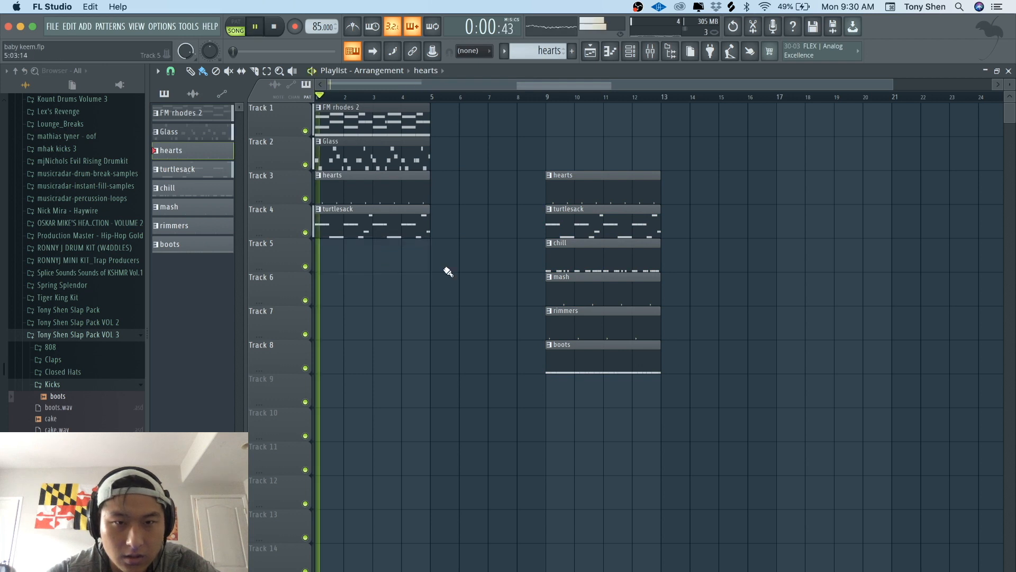
Duplicate the four clips at bar 1 to bar 5, and duplicate FM rhodes 2 and Glass again to bar 9
mouse_move(446, 270)
mouse_down()
mouse_move(339, 137)
mouse_move(484, 151)
mouse_move(460, 151)
mouse_up()
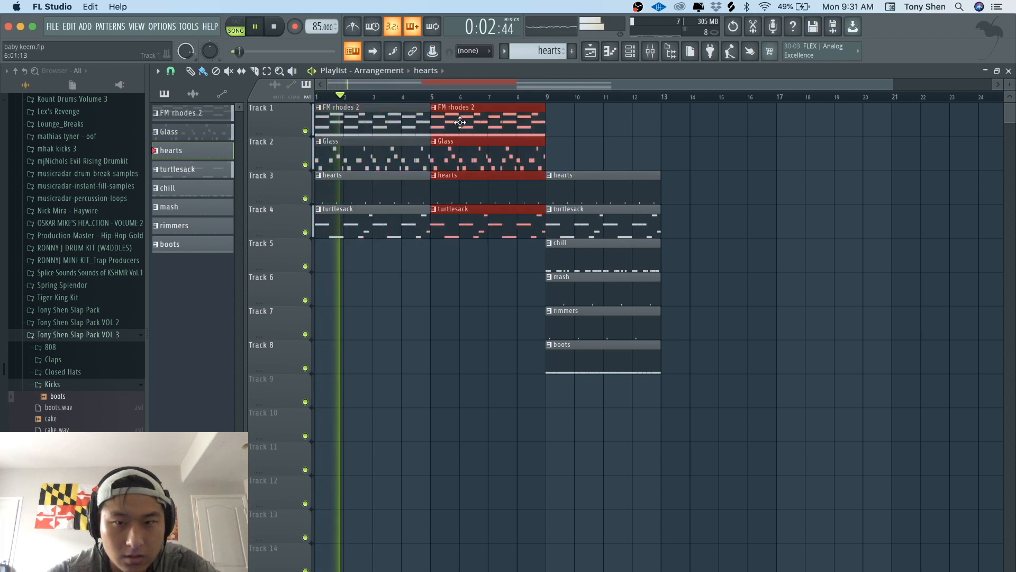
super+click(504, 242)
drag(568, 105, 436, 169)
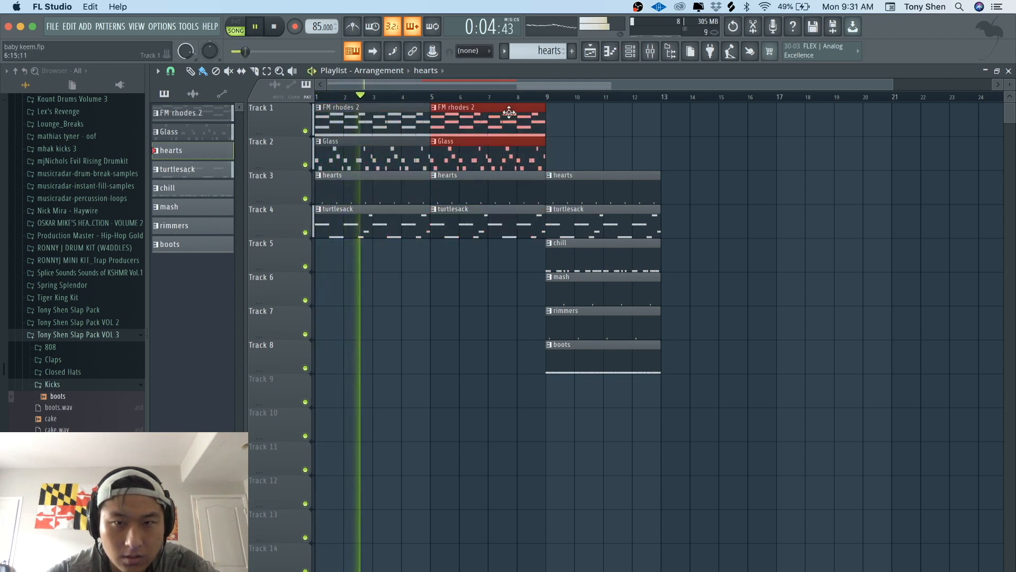
drag(480, 113, 595, 112)
Copy the chill clip to bar 5 without mash, and move the rimmers and boots clips to bar 13
drag(609, 261, 584, 294)
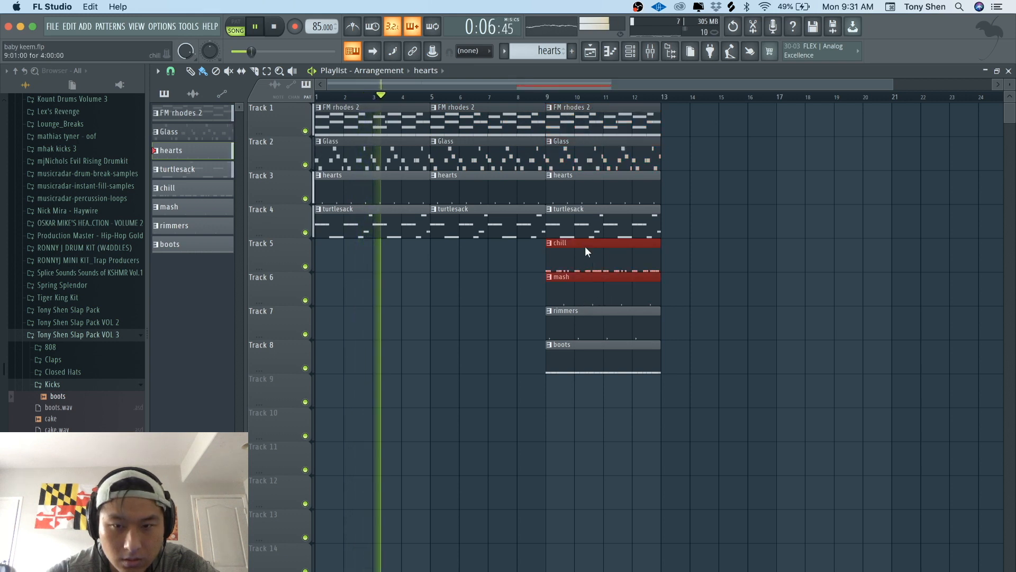
drag(584, 247, 473, 256)
super+click(500, 353)
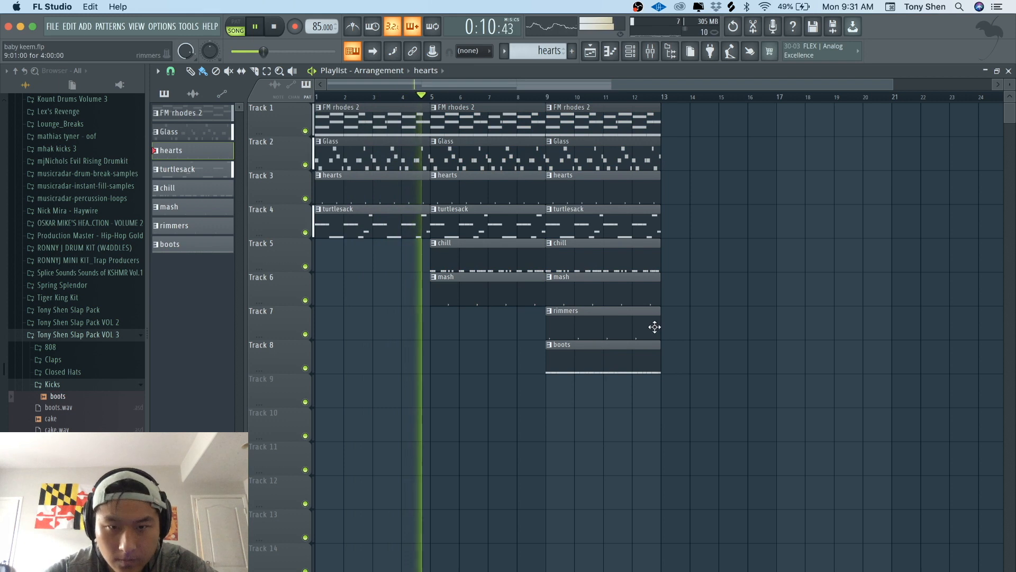
right_click(493, 296)
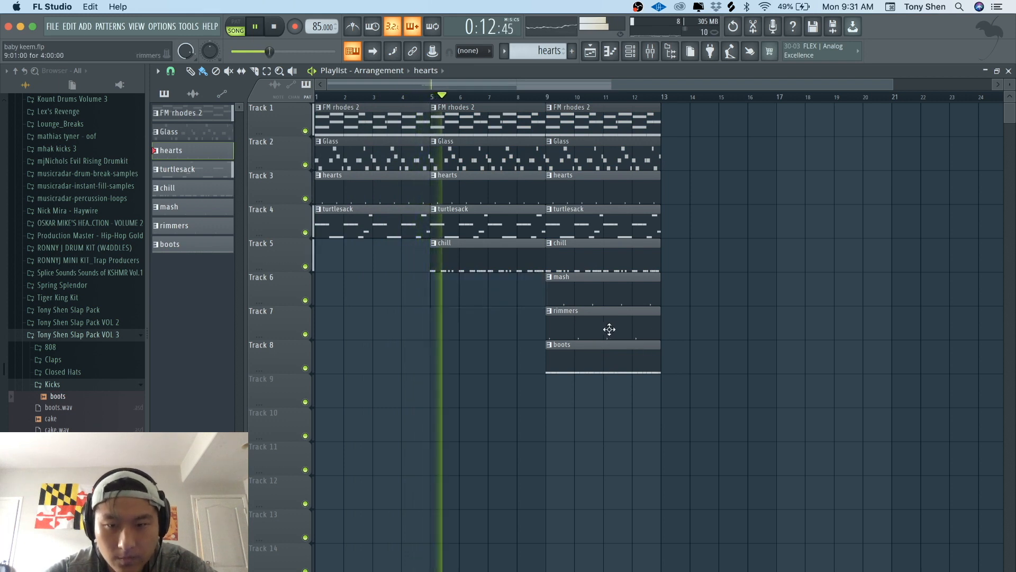
mouse_move(699, 365)
mouse_down()
mouse_move(637, 348)
mouse_move(606, 324)
mouse_up()
drag(606, 322, 716, 322)
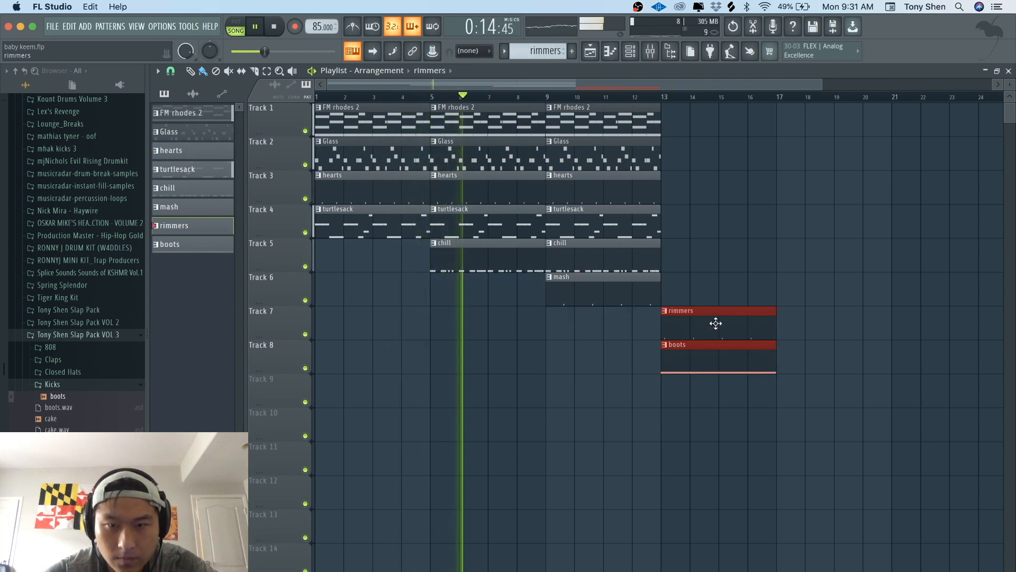
Move all hearts through boots clips down two tracks so they start on Track 5
drag(749, 391, 309, 174)
key(shift+Down)
key(shift+Down)
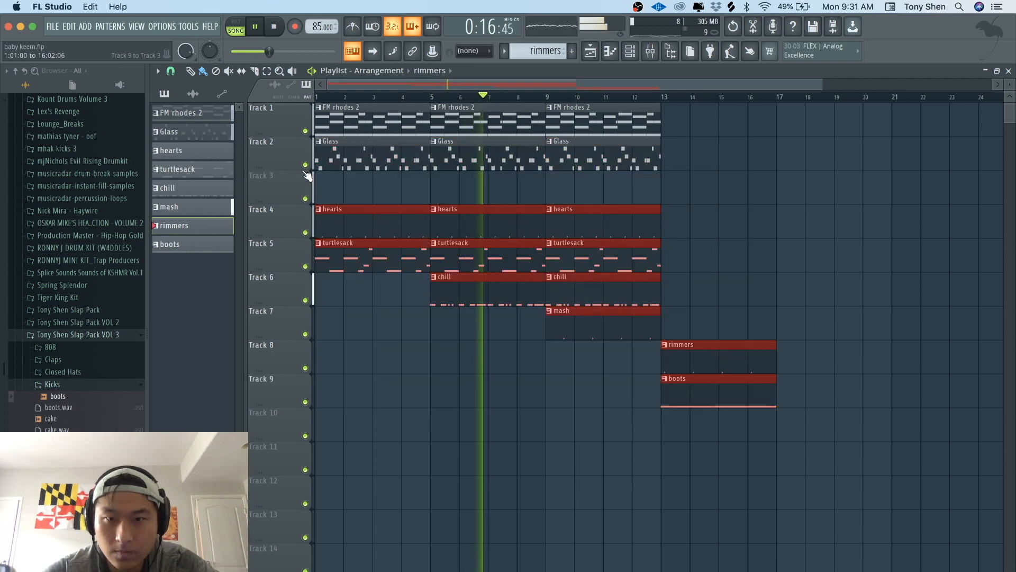
click(695, 189)
key(shift+Down)
key(shift+Down)
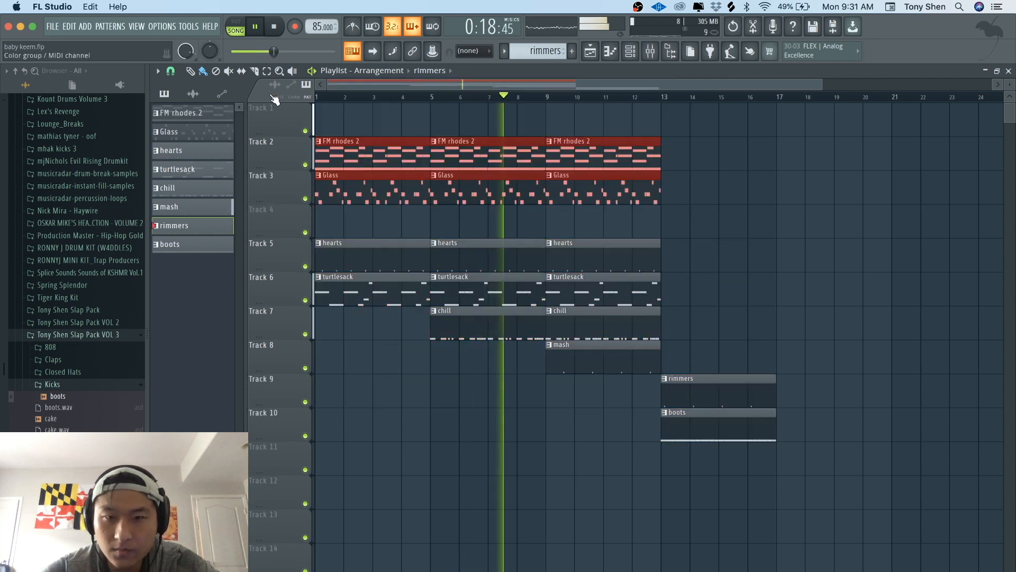
super+click(643, 163)
drag(666, 237, 313, 136)
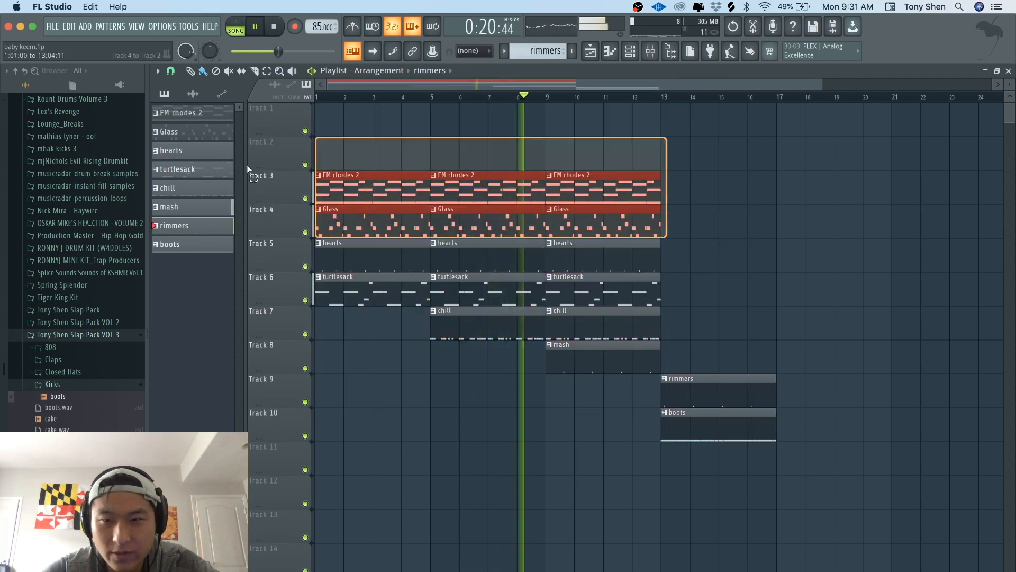
key(shift+Up)
key(shift+Up)
super+click(638, 195)
Stop playback and duplicate the bar 9 FM rhodes 2 and Glass clips to bar 13 on Tracks 3 and 4
key(space)
drag(657, 203, 549, 104)
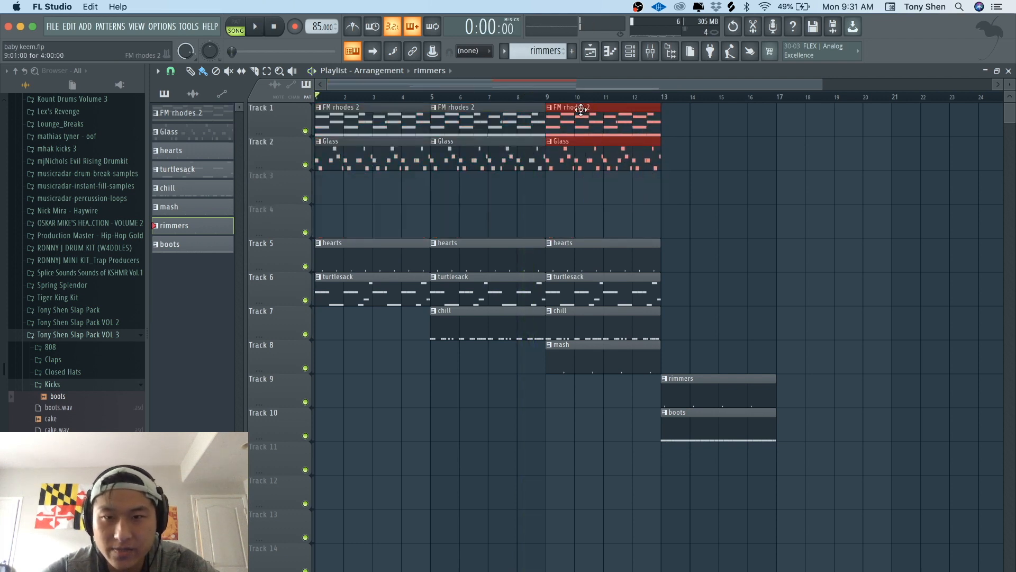
key(super+b)
key(shift+Down)
key(shift+Down)
super+click(857, 160)
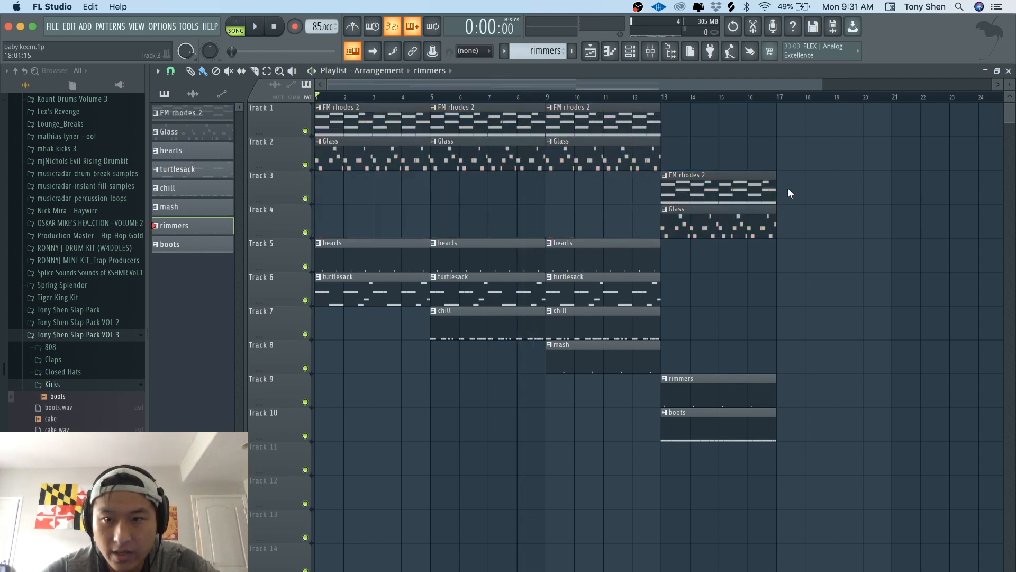
Make the FM rhodes 2 clip at bar 13 unique, transpose its notes up one octave, and play from bar 13
click(666, 176)
click(691, 255)
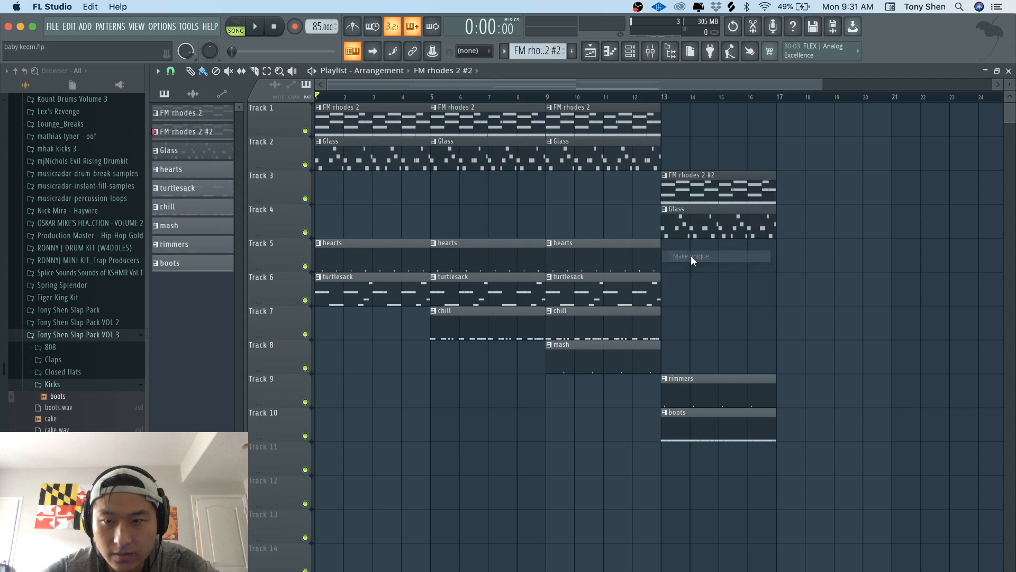
double_click(690, 180)
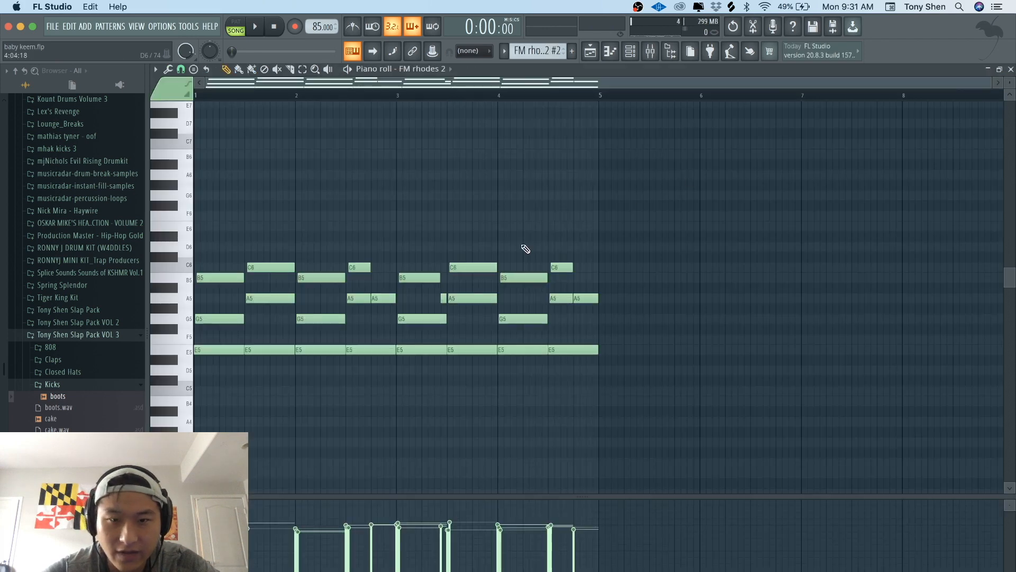
key(super+Up)
click(590, 51)
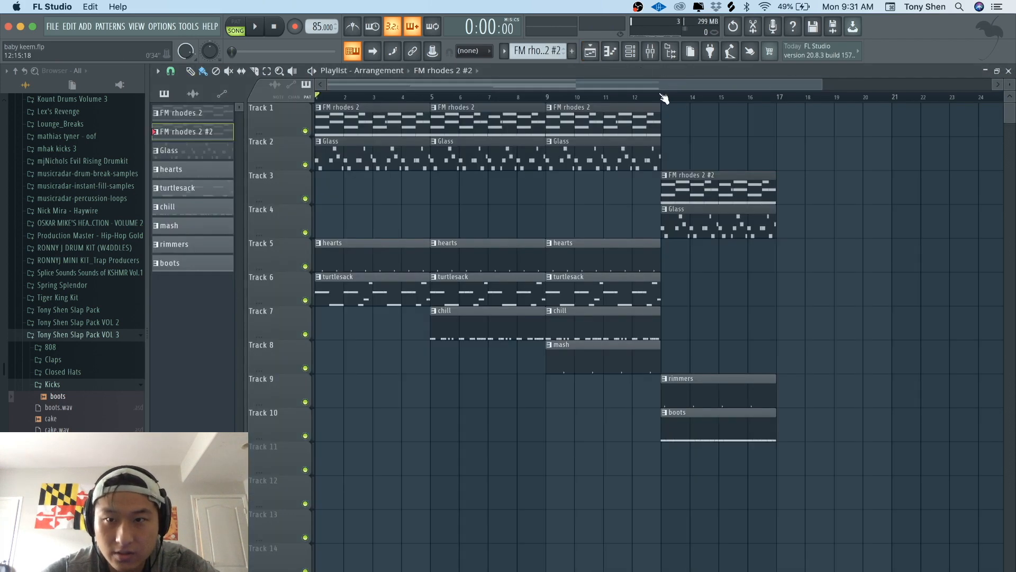
click(663, 98)
key(space)
Make the Glass clip at bar 13 unique, transpose its notes up one octave, and play it from bar 13
double_click(683, 224)
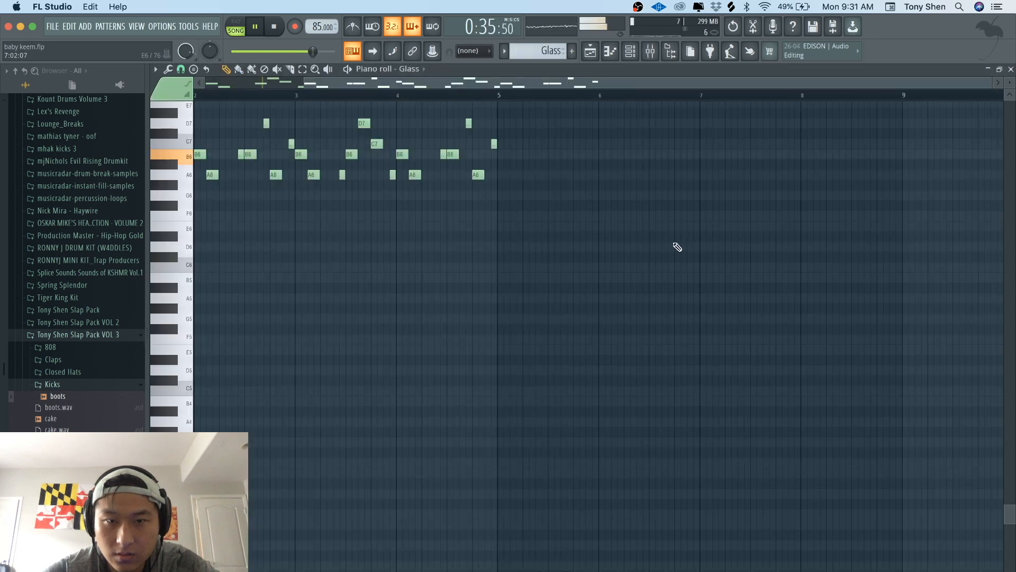
scroll(666, 249, up, 3)
key(space)
click(590, 52)
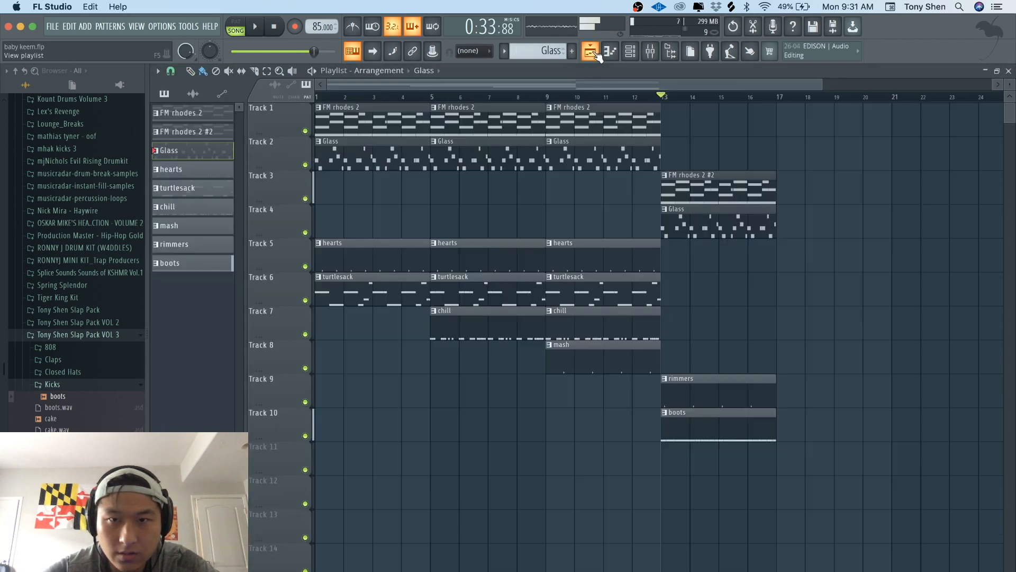
right_click(670, 212)
click(697, 290)
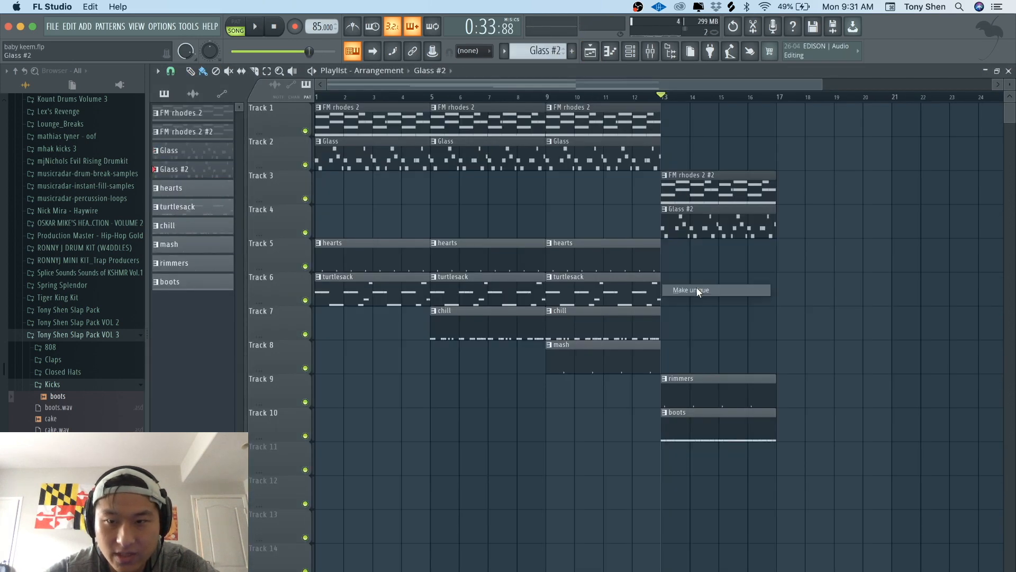
double_click(702, 225)
key(ctrl+Up)
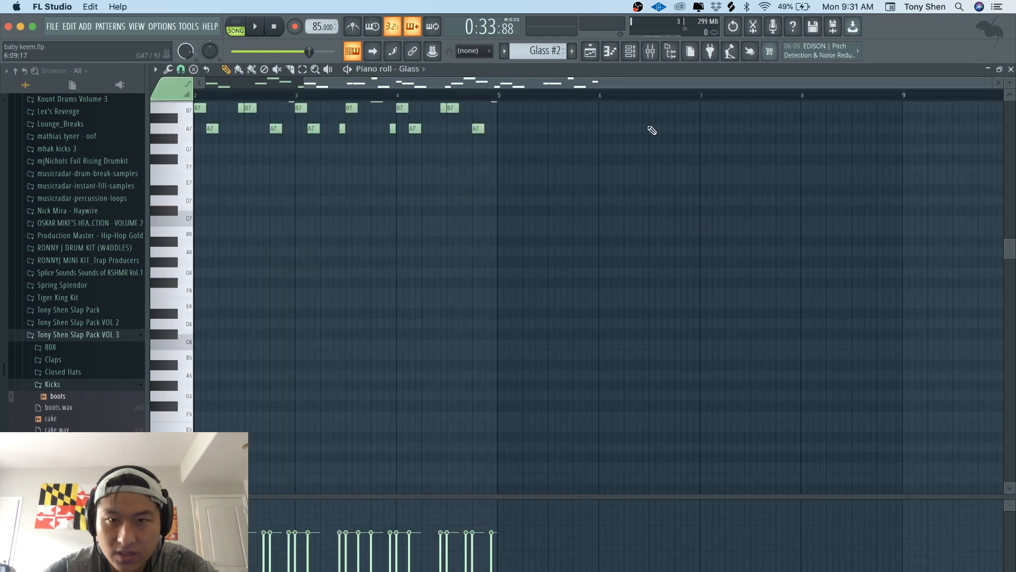
click(592, 52)
key(space)
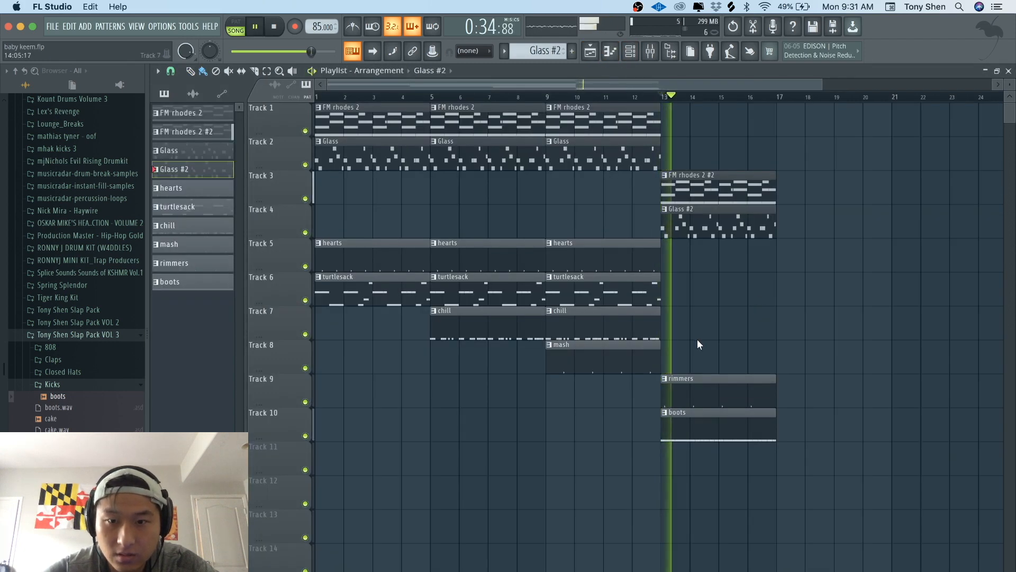
Copy the hearts, turtlesack, chill and mash clips to bar 13, and duplicate the whole bar 13 section to bar 17
drag(679, 358, 680, 259)
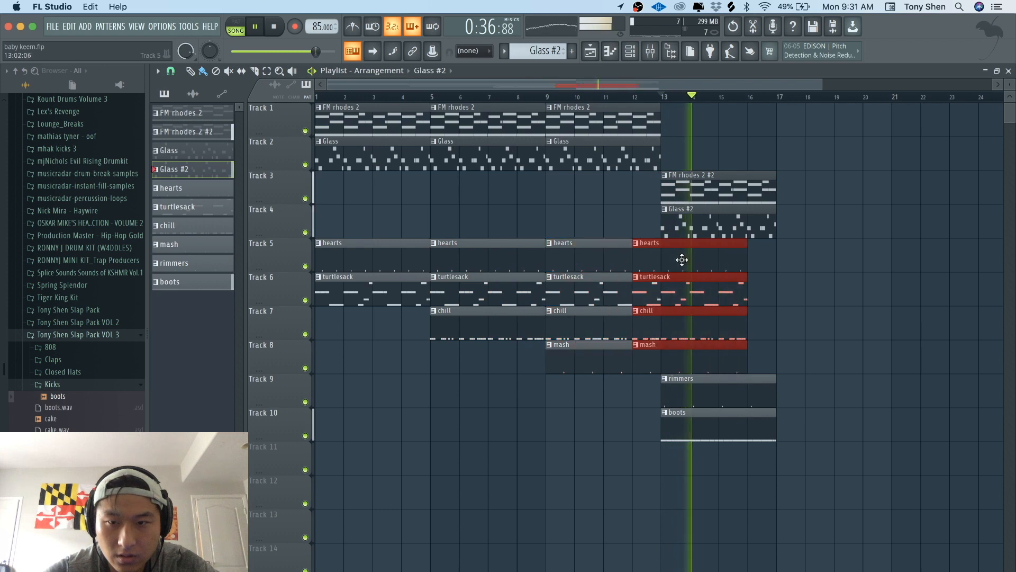
click(708, 262)
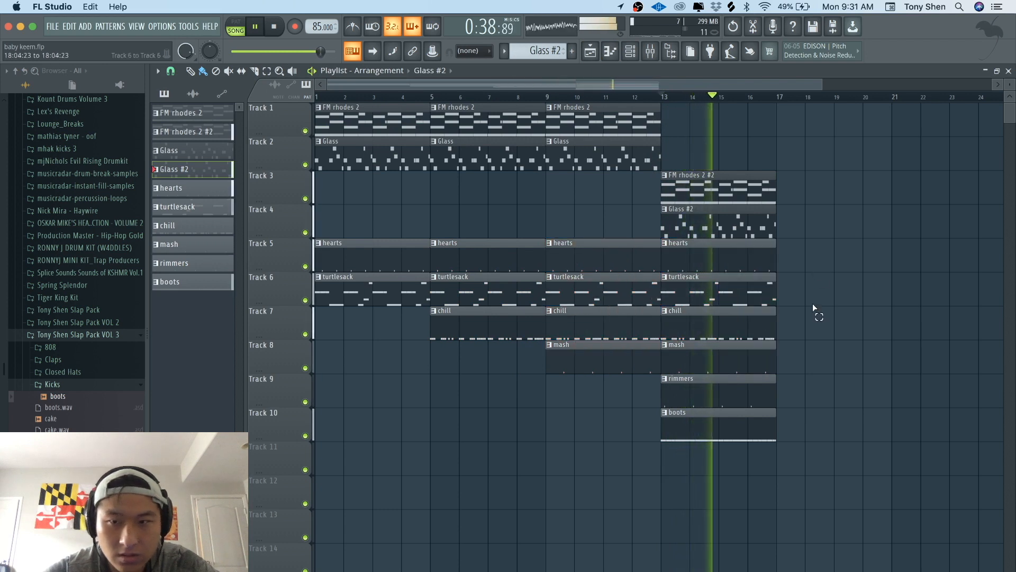
drag(807, 456, 712, 189)
drag(731, 189, 854, 188)
click(793, 161)
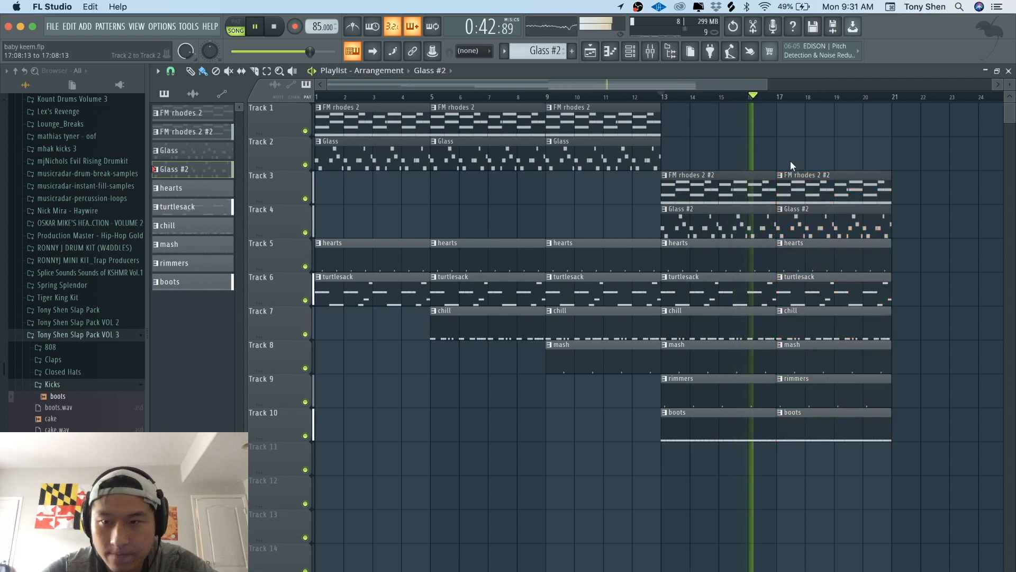
Duplicate the bars 5 to 12 section to bar 21, and the bars 13 to 20 section to bar 29
scroll(790, 160, down, 1)
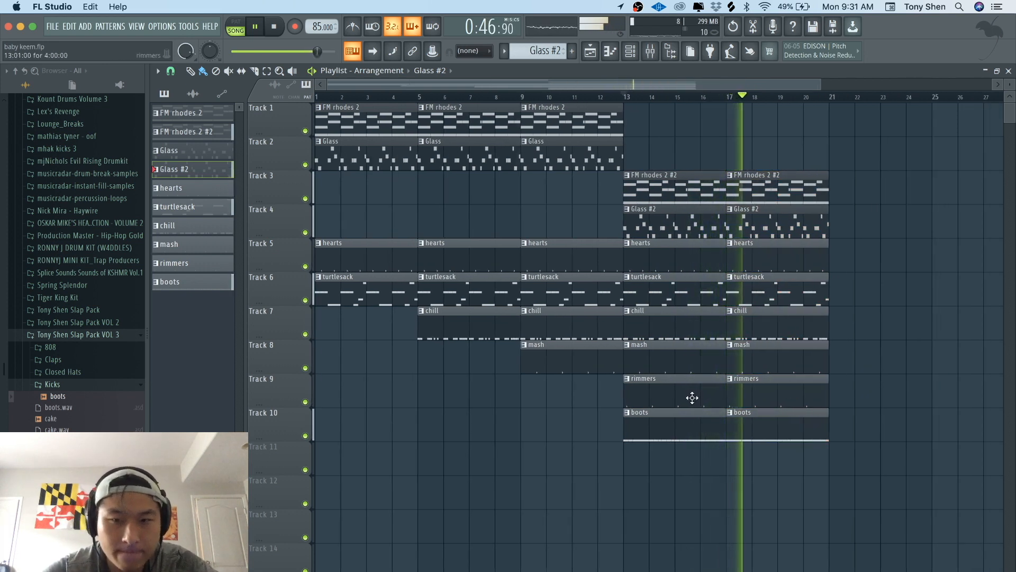
drag(593, 406, 461, 96)
key(ctrl+b)
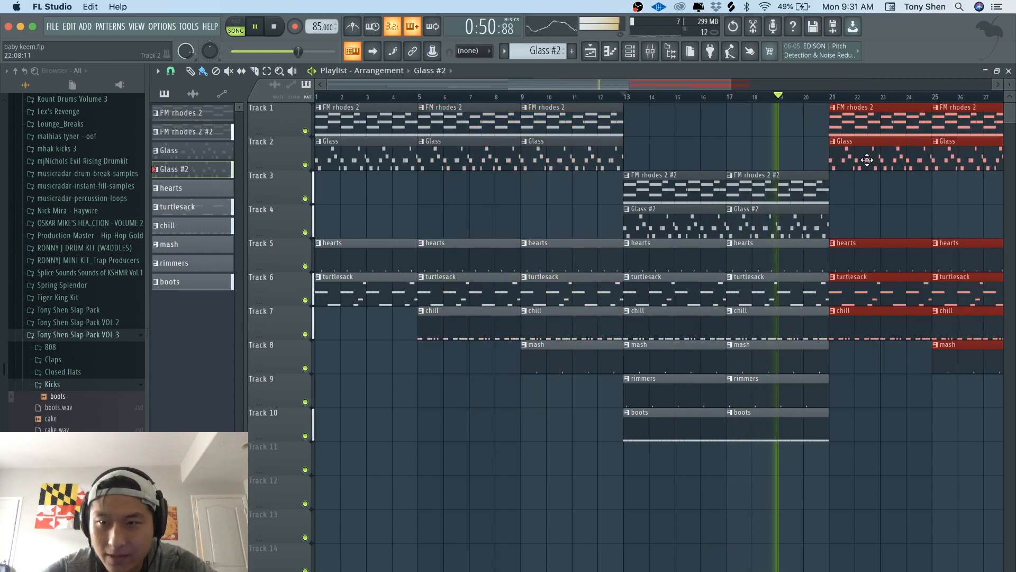
click(872, 217)
scroll(894, 196, down, 5)
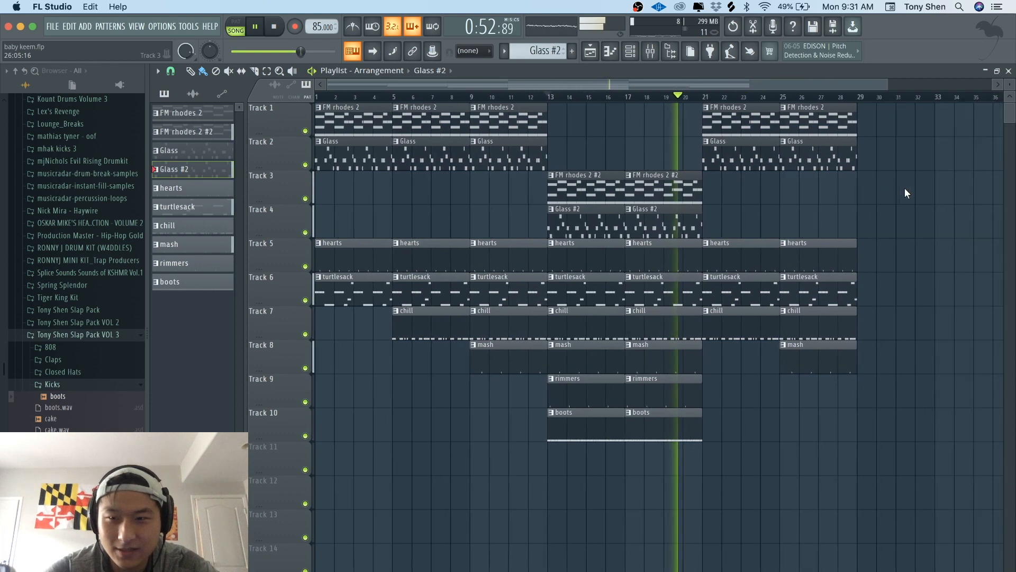
drag(618, 462, 842, 188)
click(765, 134)
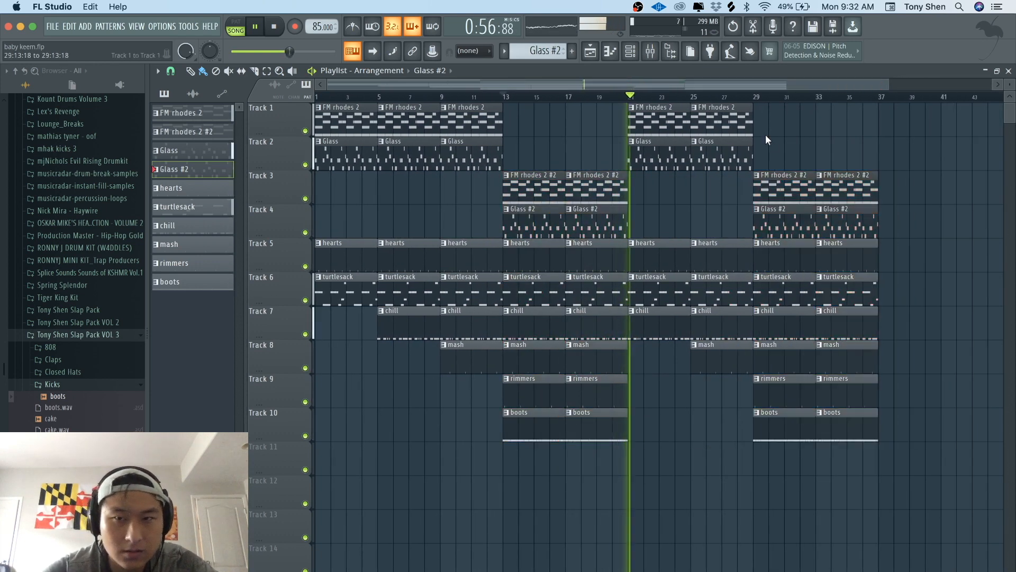
Place a mash clip at bar 21 on Track 8 and delete the one at bar 25
scroll(781, 138, up, 3)
scroll(781, 138, down, 1)
scroll(780, 139, up, 3)
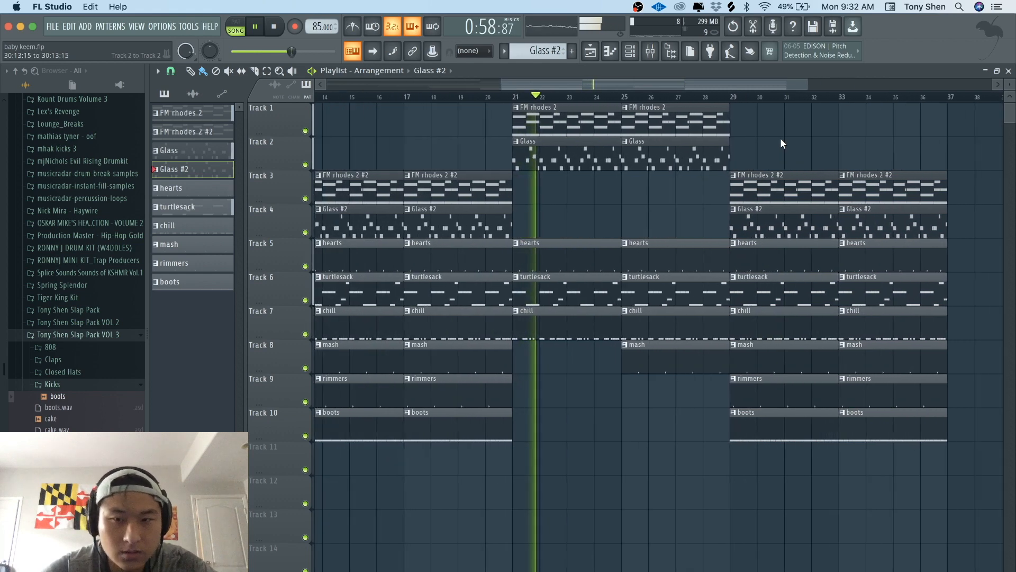
scroll(780, 139, down, 5)
scroll(781, 139, up, 2)
scroll(713, 401, up, 5)
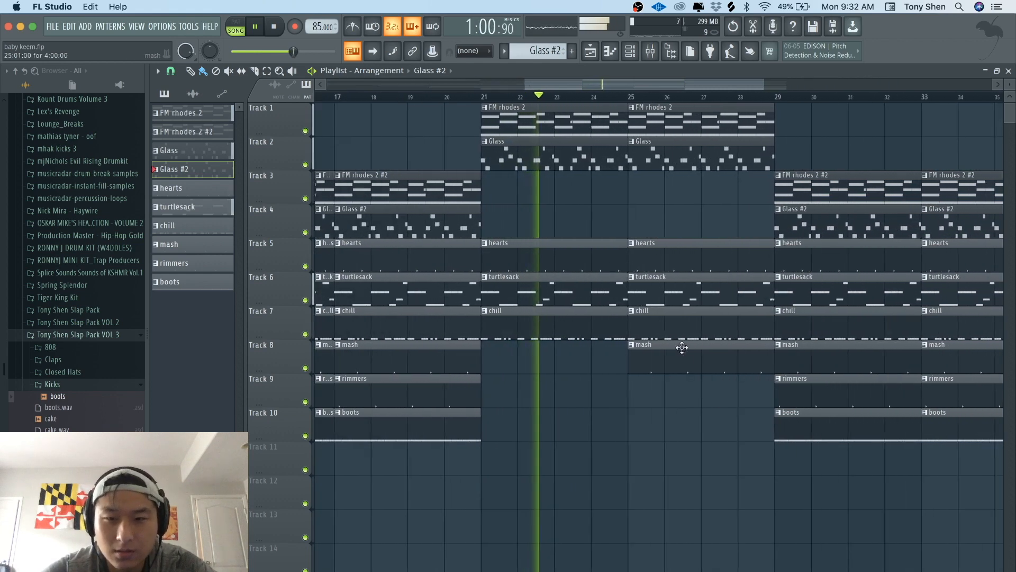
click(680, 347)
click(538, 354)
right_click(677, 356)
scroll(680, 360, down, 4)
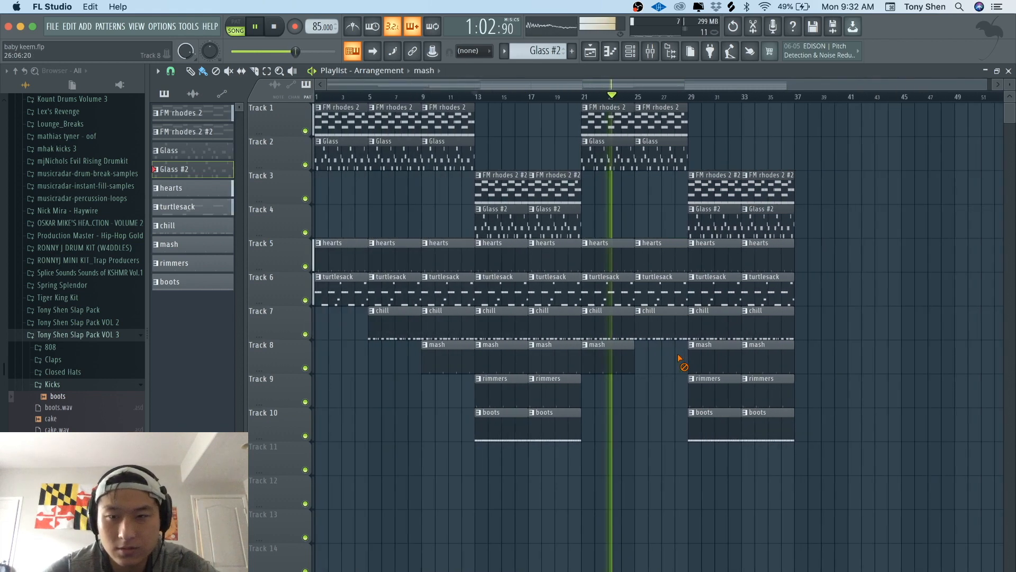
Copy all clips of the bars 5 to 12 section to bar 37
drag(540, 455, 509, 159)
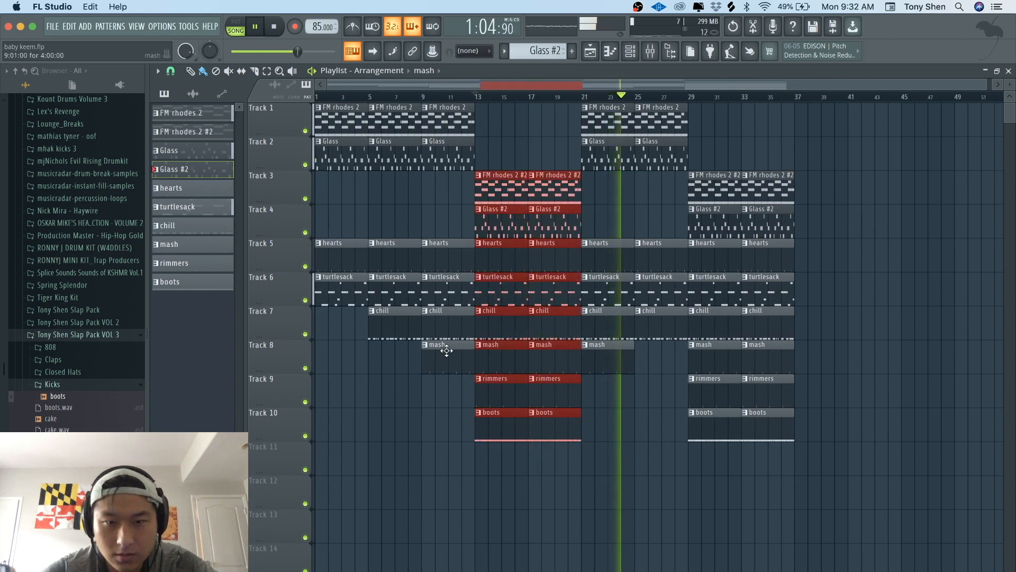
drag(461, 360, 385, 121)
click(492, 179)
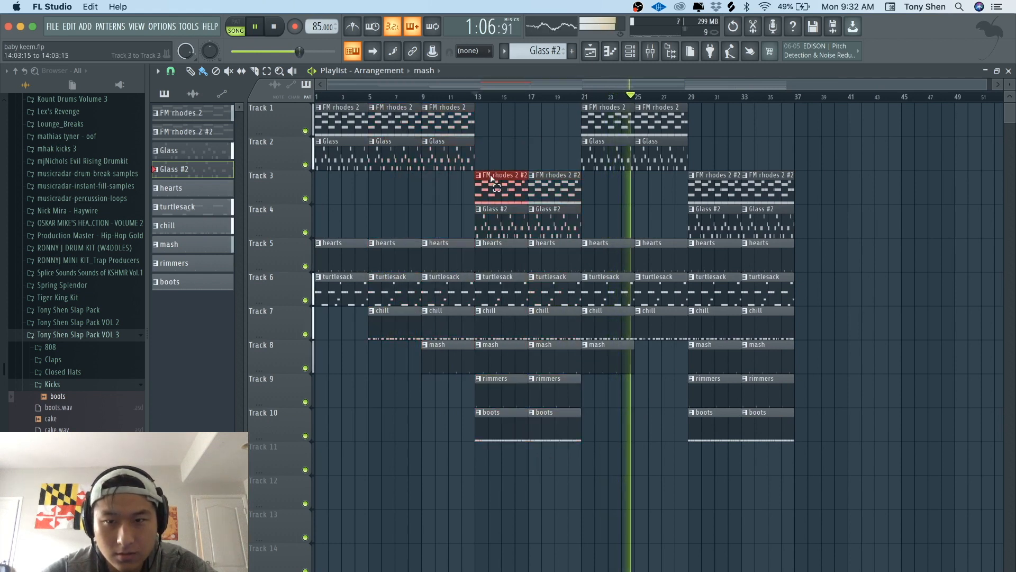
drag(450, 373, 389, 114)
drag(382, 154, 809, 159)
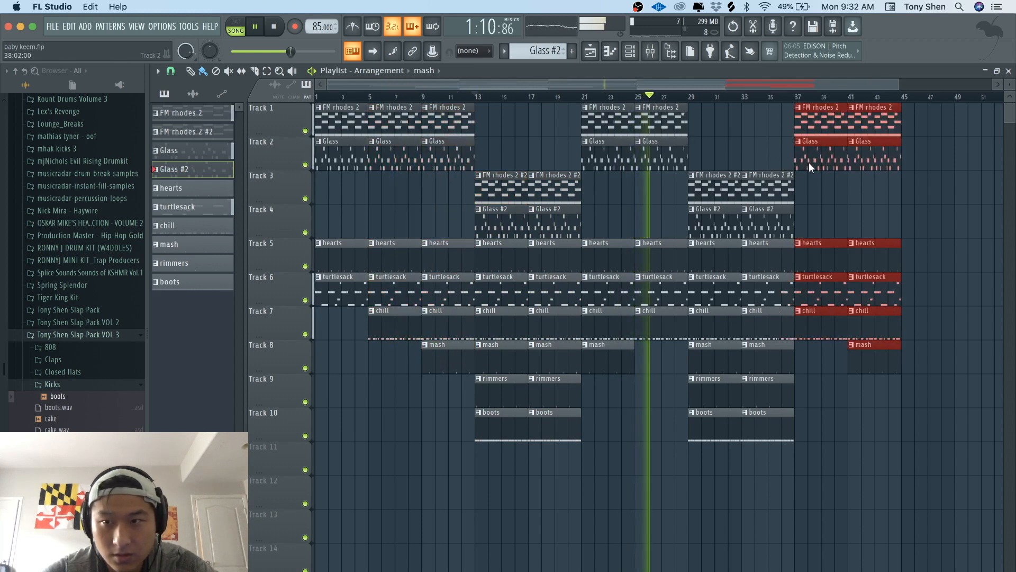
Copy the FM rhodes 2, Glass, hearts, turtlesack and chill clips from bar 41 to bar 45
ctrl+click(926, 93)
scroll(902, 170, right, 2)
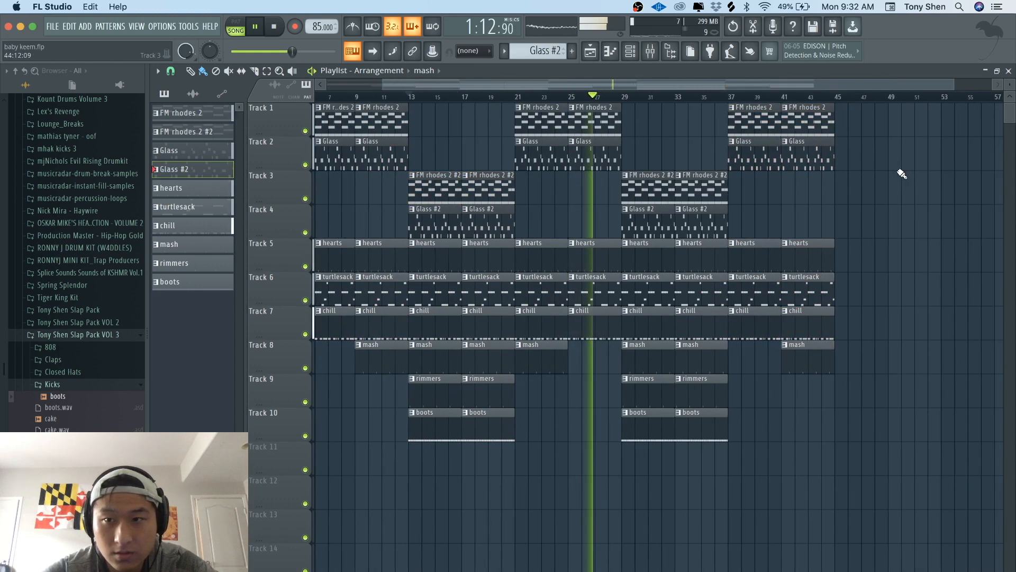
drag(804, 118, 849, 112)
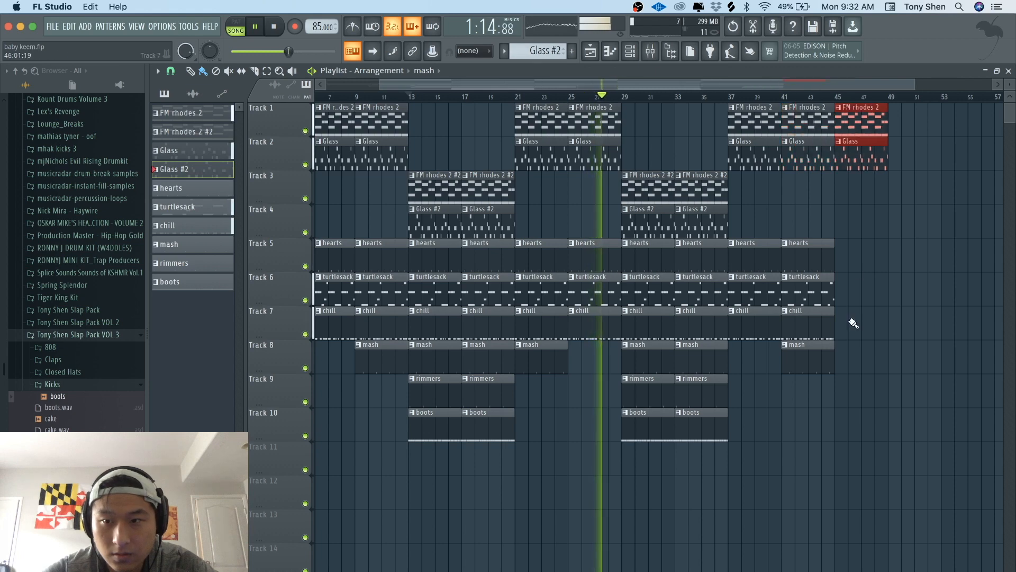
drag(845, 324, 862, 284)
drag(812, 245, 864, 245)
scroll(863, 215, down, 2)
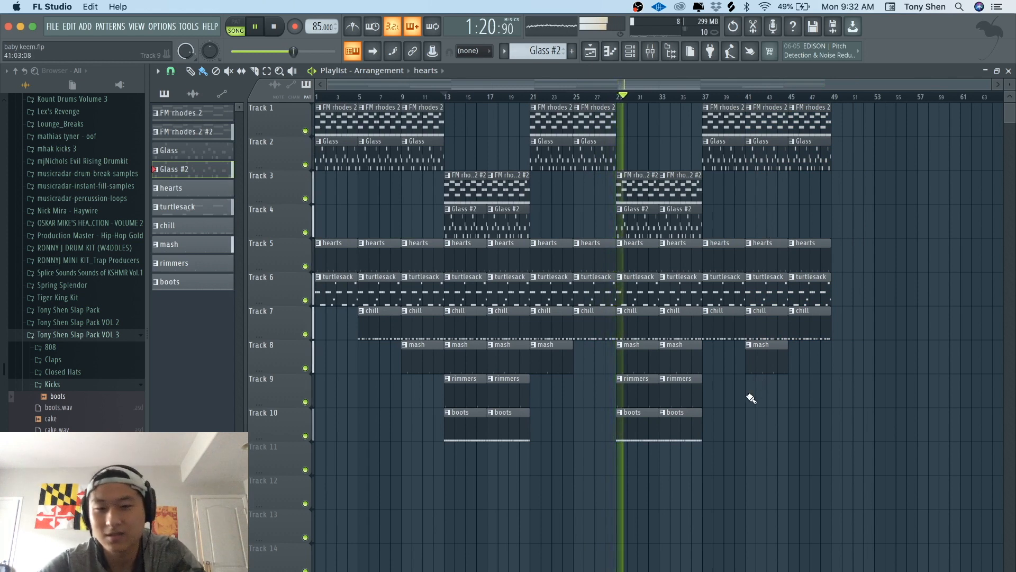
Copy the rimmers and boots clips of bars 29 to 36 to bar 37 on Tracks 9 and 10, and save the project
drag(709, 430, 721, 381)
click(843, 449)
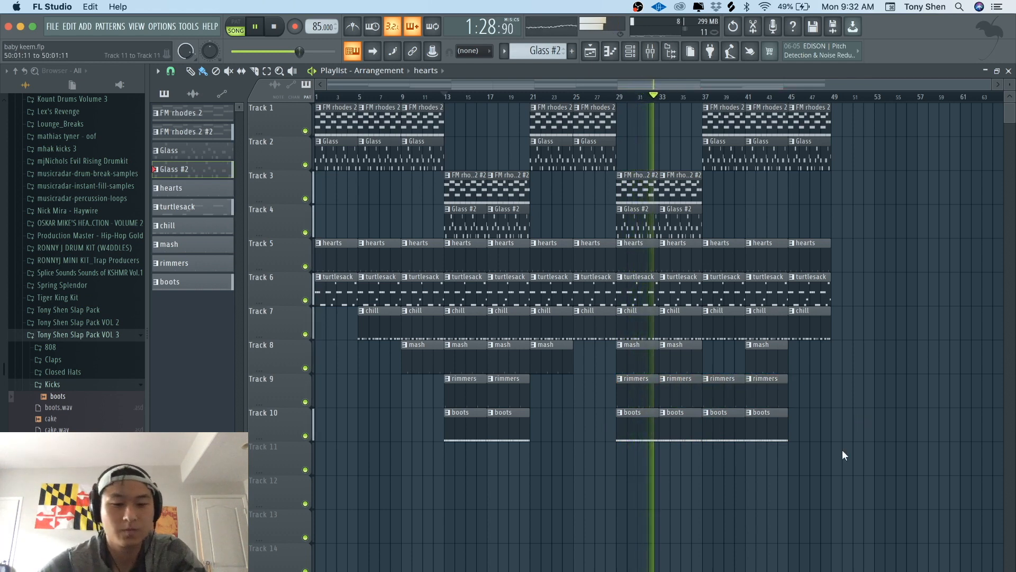
key(super+s)
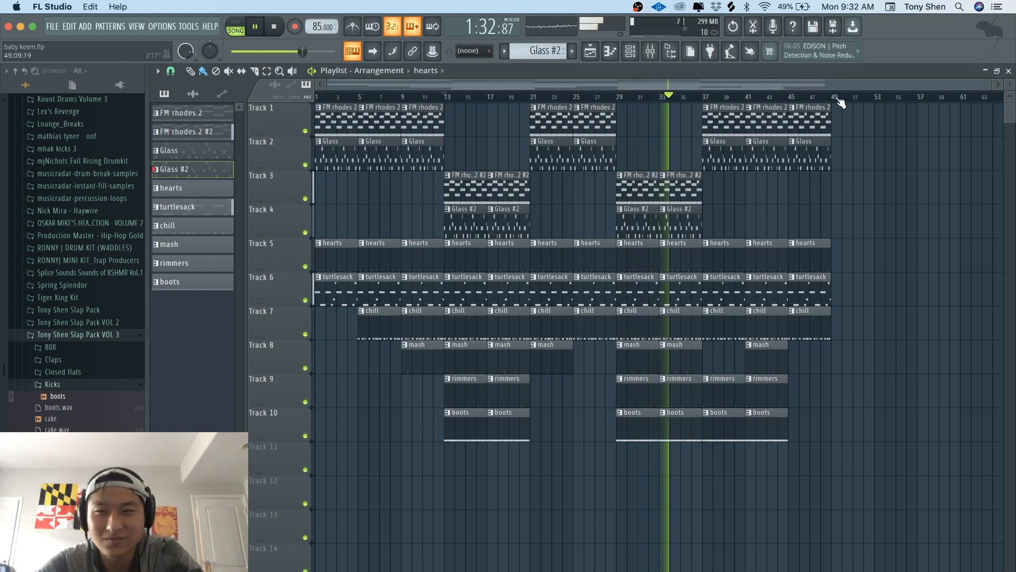
Stop playback and play the full arrangement from the beginning
key(space)
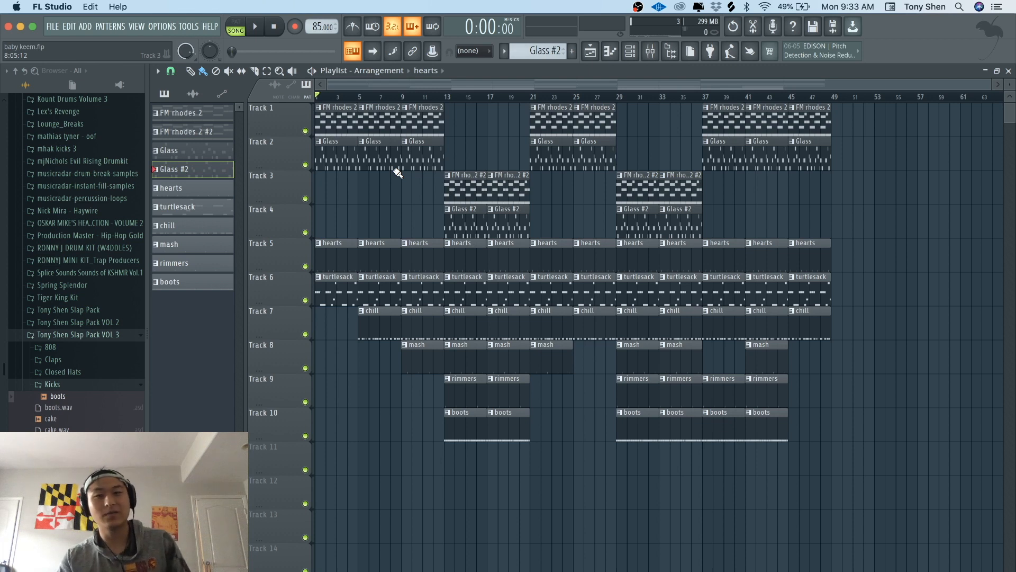
key(space)
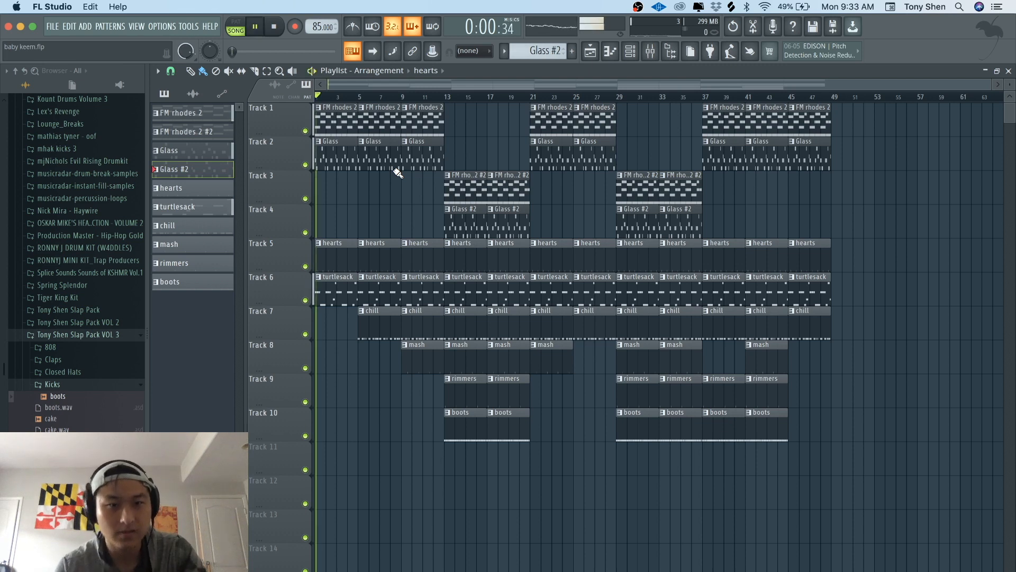